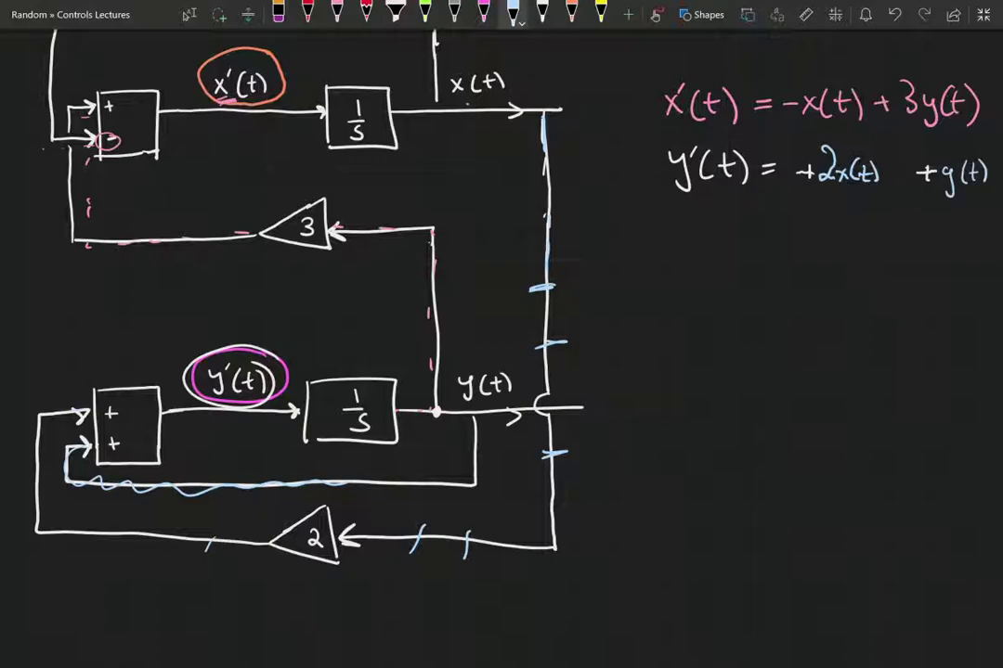
# Leave the full-screen view of the handwritten notes and switch to the untitled Simulink model.
pyautogui.scroll(3, 501, 334)
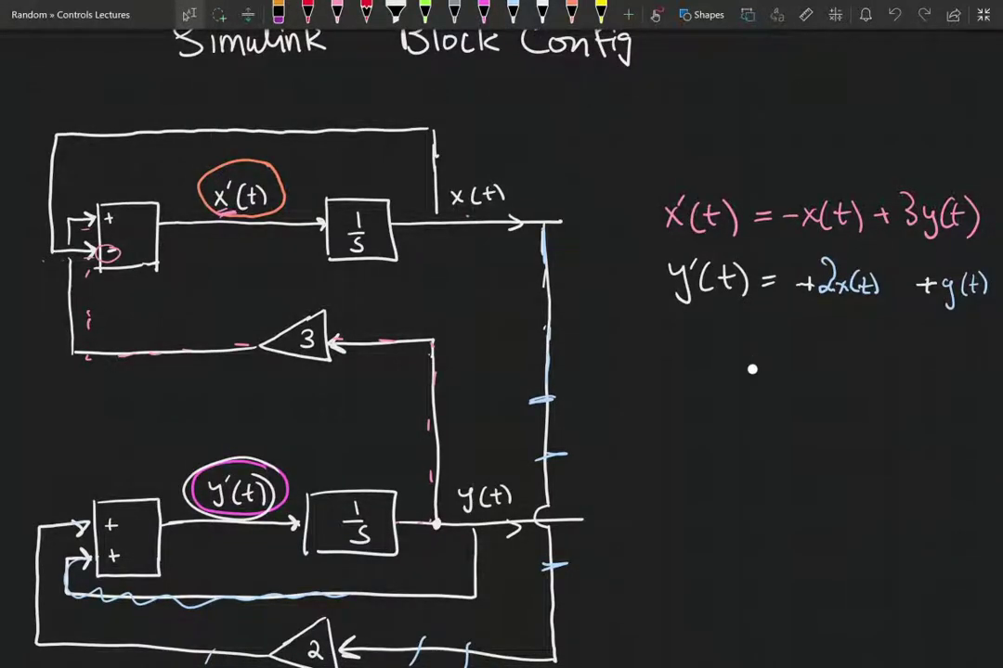
pyautogui.click(983, 14)
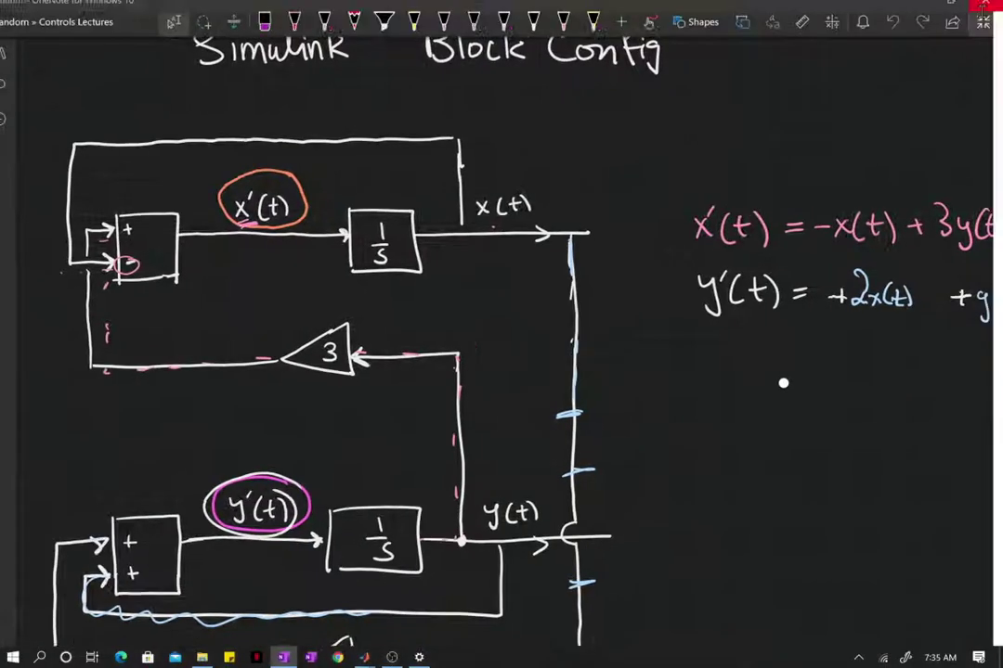
pyautogui.moveTo(364, 658)
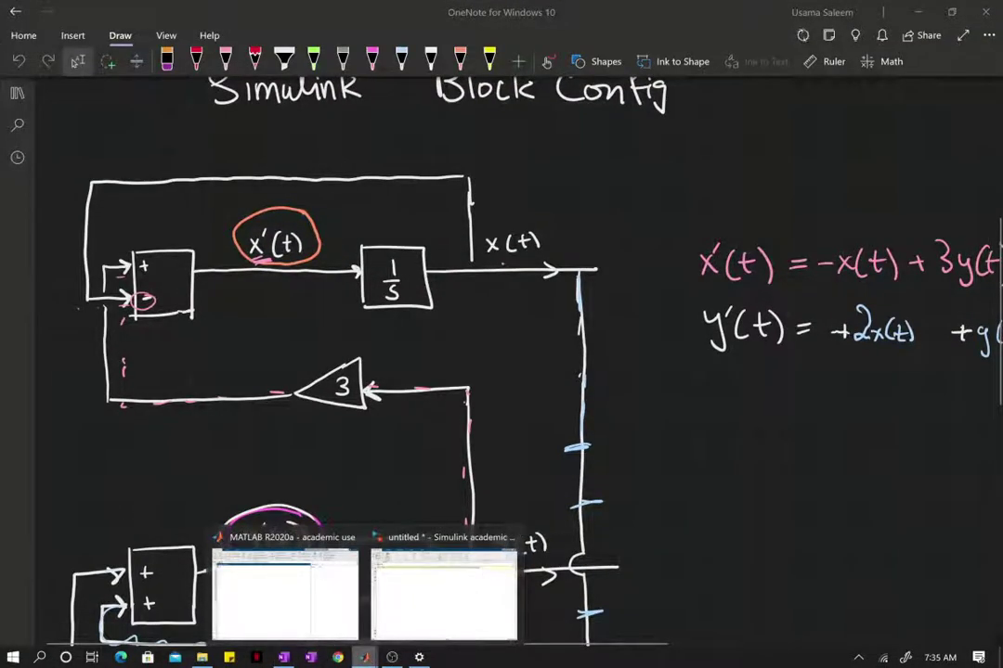
pyautogui.click(417, 626)
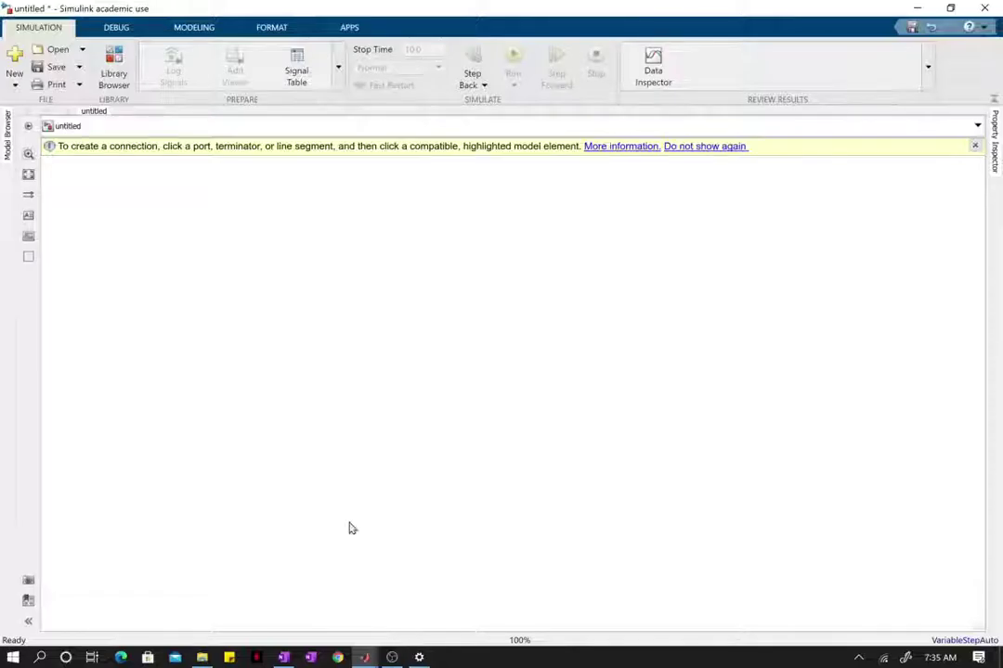
# Add an Integrator block to the empty model and enlarge it.
pyautogui.doubleClick(415, 292)
pyautogui.write('in')
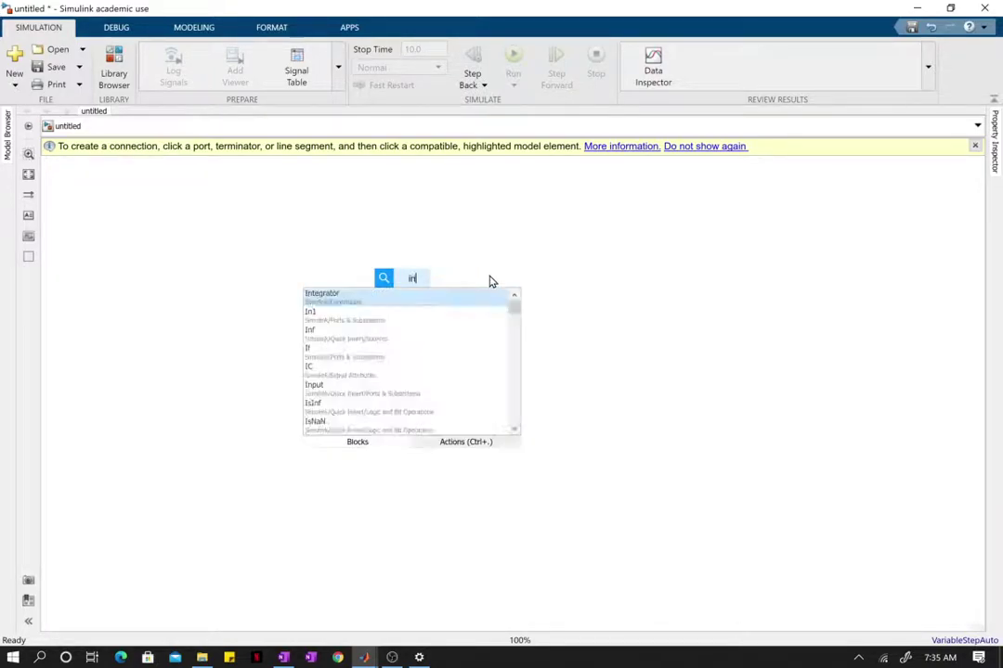
pyautogui.write('tegrator')
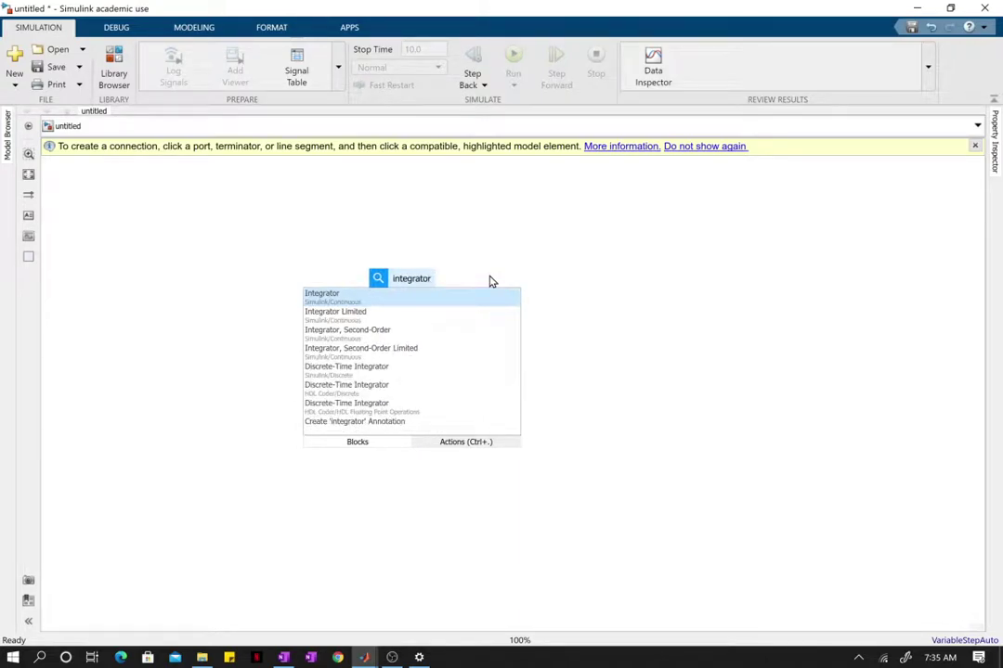
pyautogui.press('Return')
pyautogui.moveTo(424, 297); pyautogui.dragTo(464, 336)
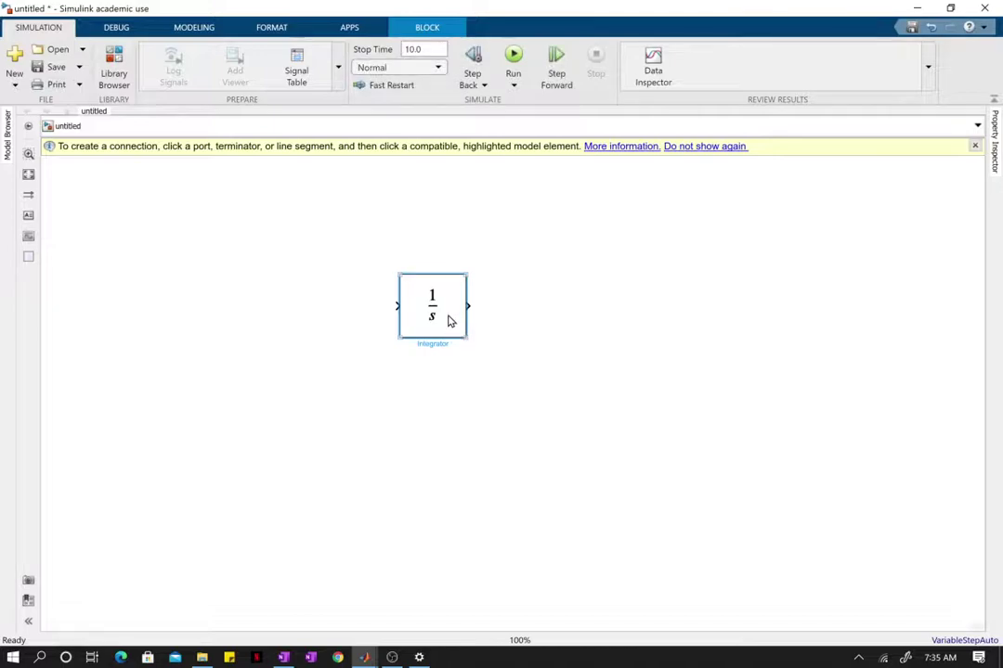
# Place a copy of the Integrator block well below the original, vertically aligned with it.
pyautogui.moveTo(447, 321); pyautogui.dragTo(445, 574)
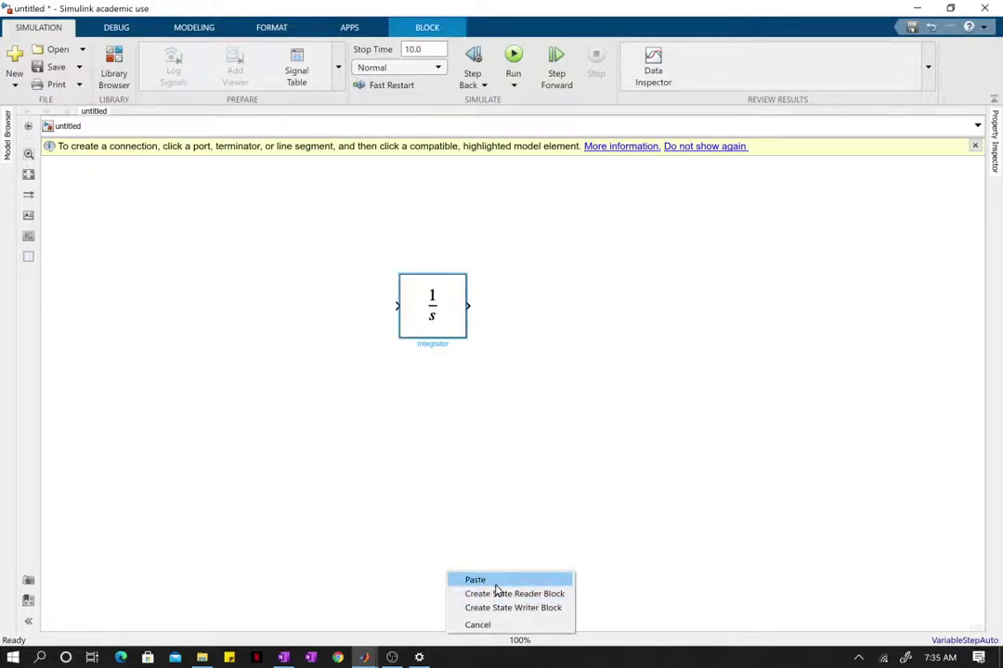
pyautogui.click(495, 585)
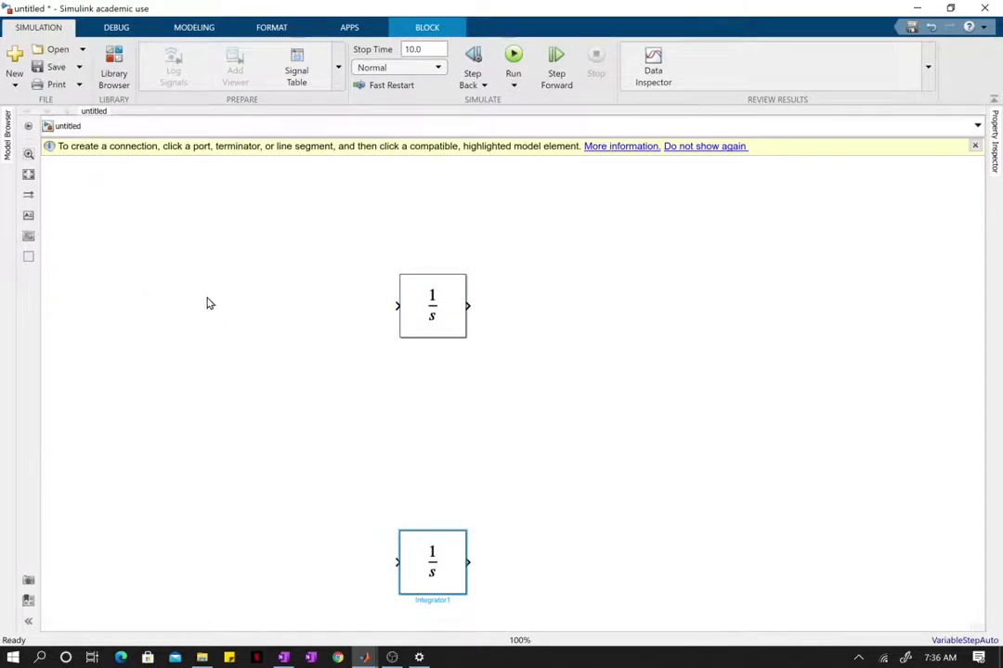
pyautogui.moveTo(326, 241); pyautogui.dragTo(578, 608)
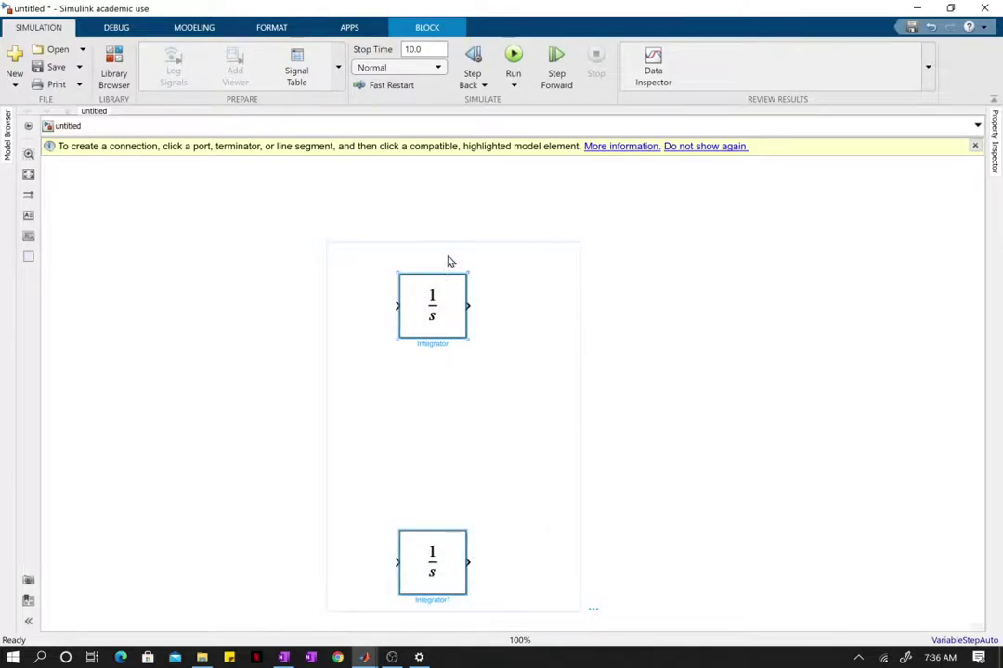
pyautogui.moveTo(449, 249); pyautogui.dragTo(593, 201)
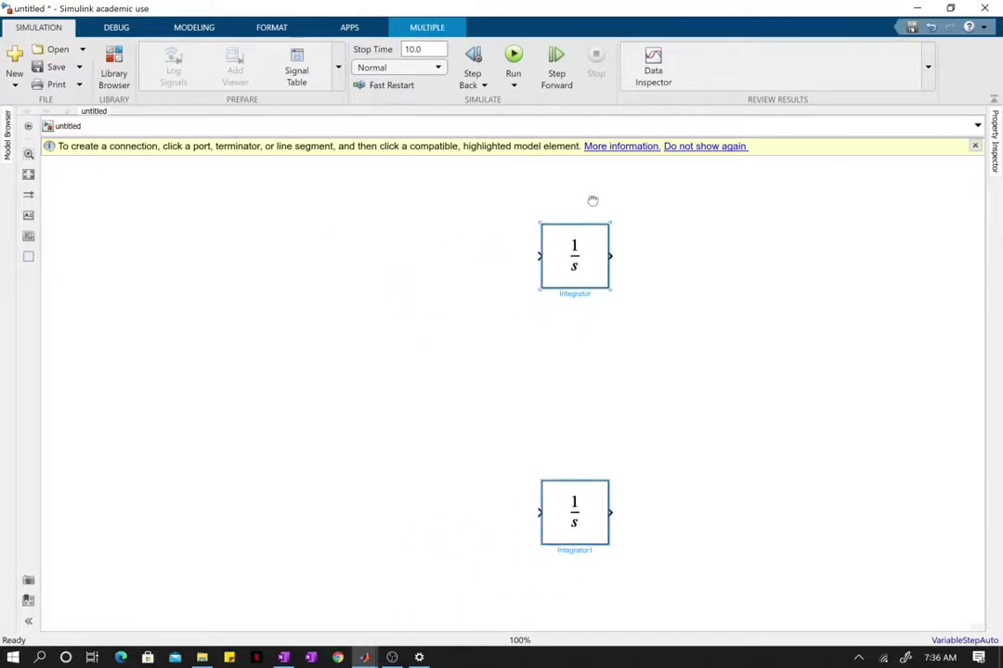
# Insert an enlarged Add block ahead of the upper integrator and place a copy of it ahead of the lower integrator.
pyautogui.click(206, 265)
pyautogui.doubleClick(207, 265)
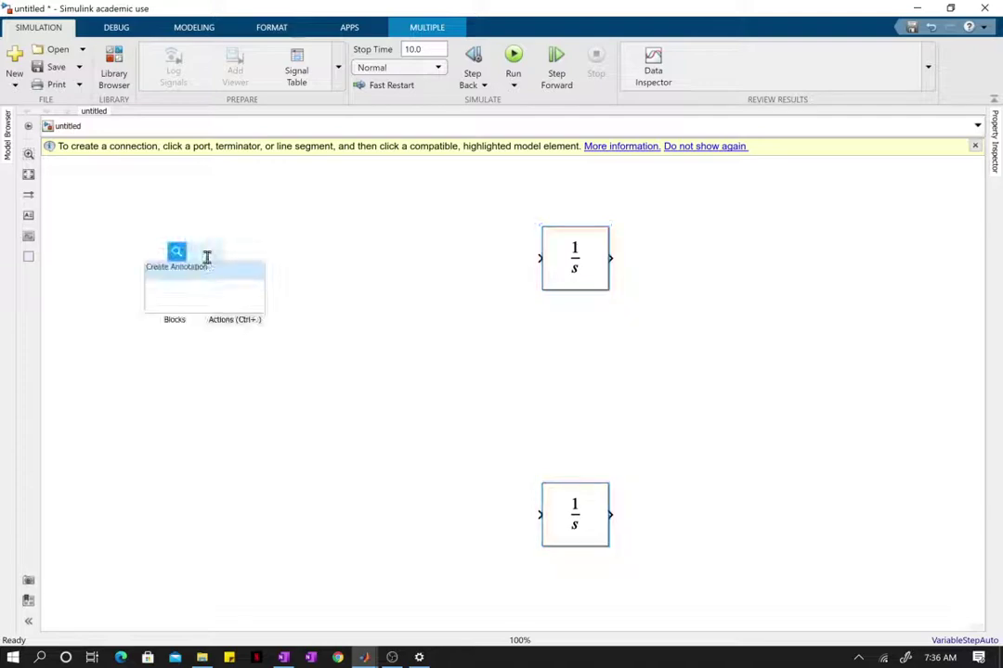
pyautogui.write('add')
pyautogui.click(282, 272)
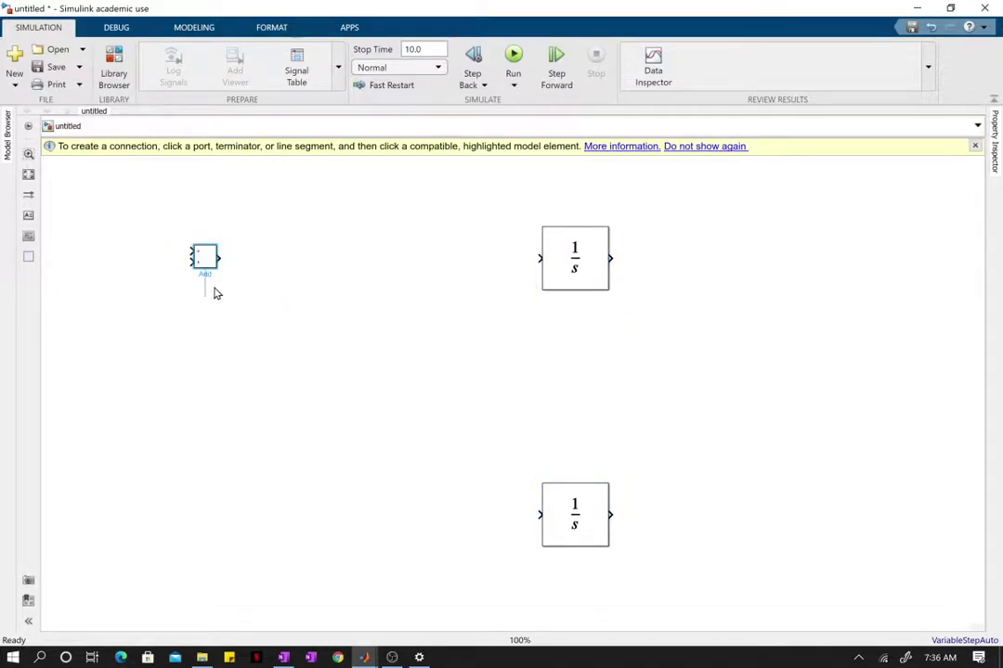
pyautogui.moveTo(218, 272); pyautogui.dragTo(241, 526)
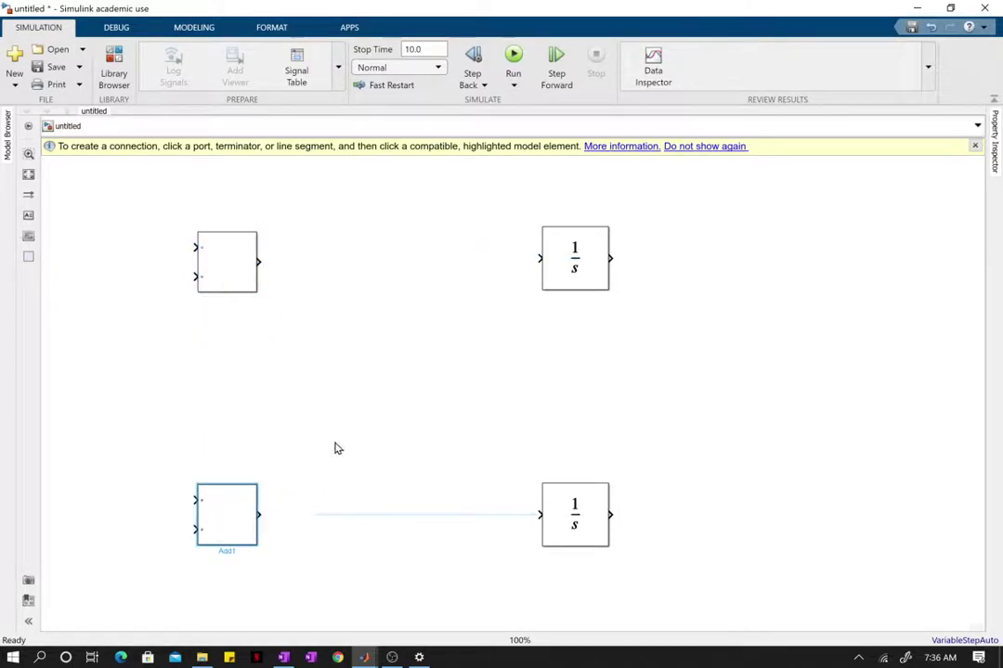
# Set the upper Add block's list of signs to +-.
pyautogui.click(229, 273)
pyautogui.doubleClick(248, 275)
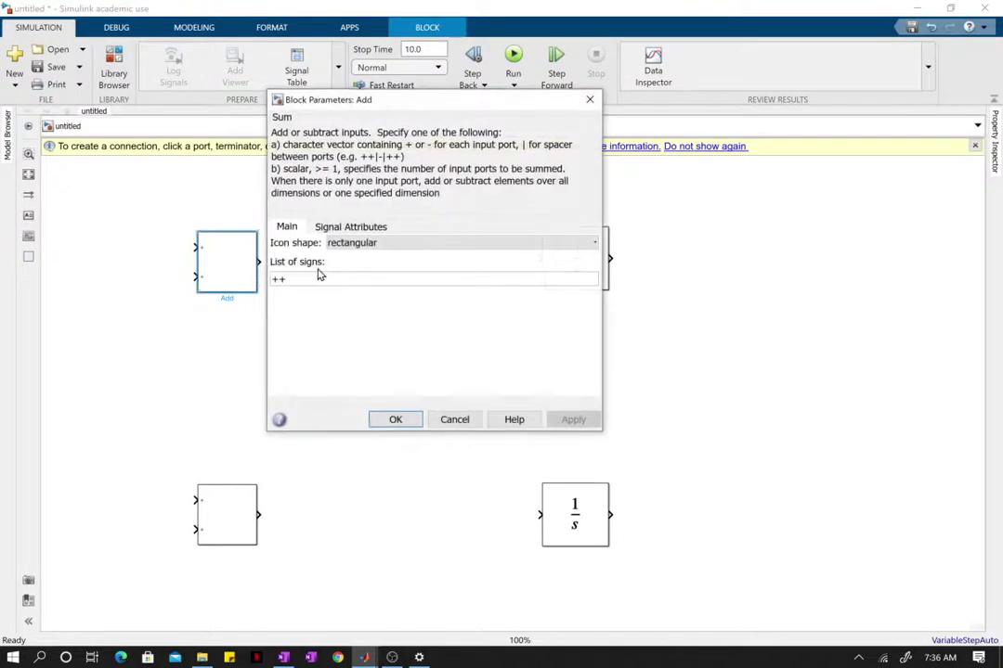
pyautogui.doubleClick(309, 278)
pyautogui.write('+')
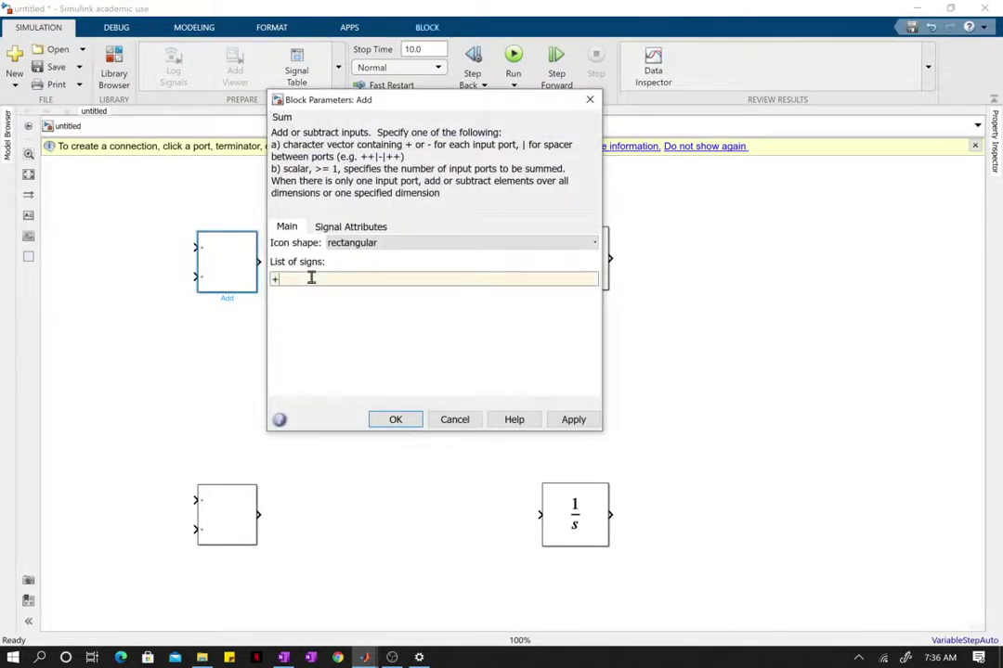
pyautogui.write('-')
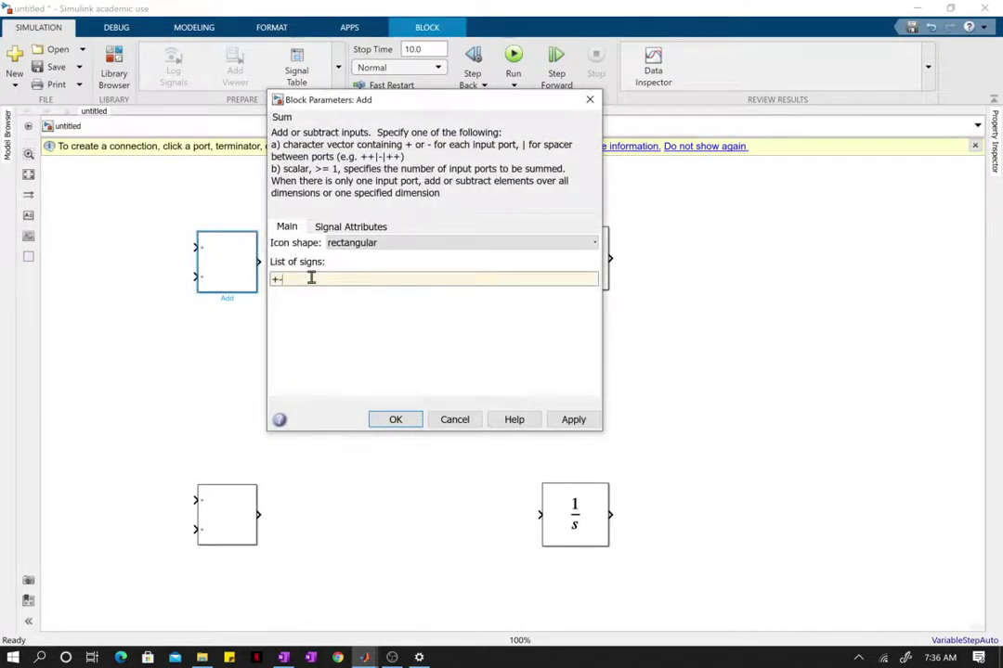
pyautogui.press('Return')
# Connect the upper Add block's output to the upper integrator and align the integrator so the line runs straight.
pyautogui.click(276, 266)
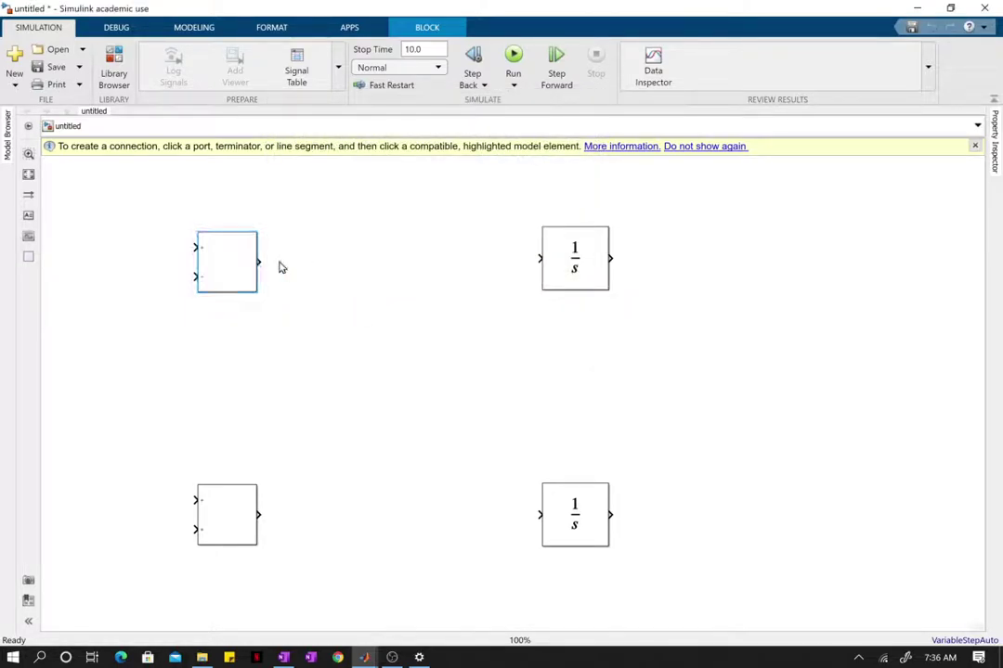
pyautogui.click(539, 262)
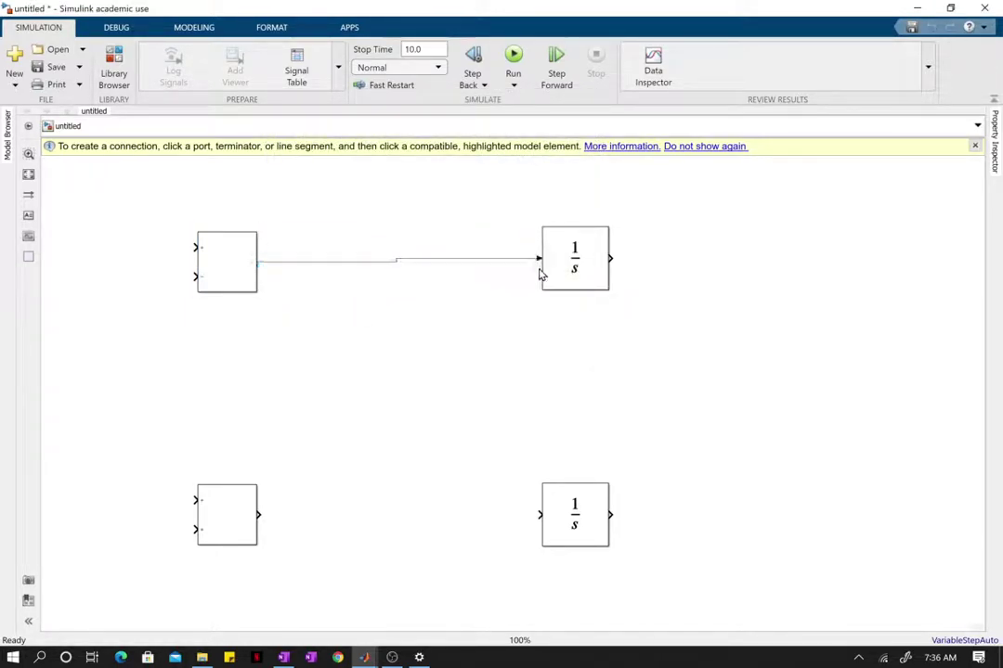
pyautogui.click(560, 282)
pyautogui.moveTo(560, 281); pyautogui.dragTo(560, 286)
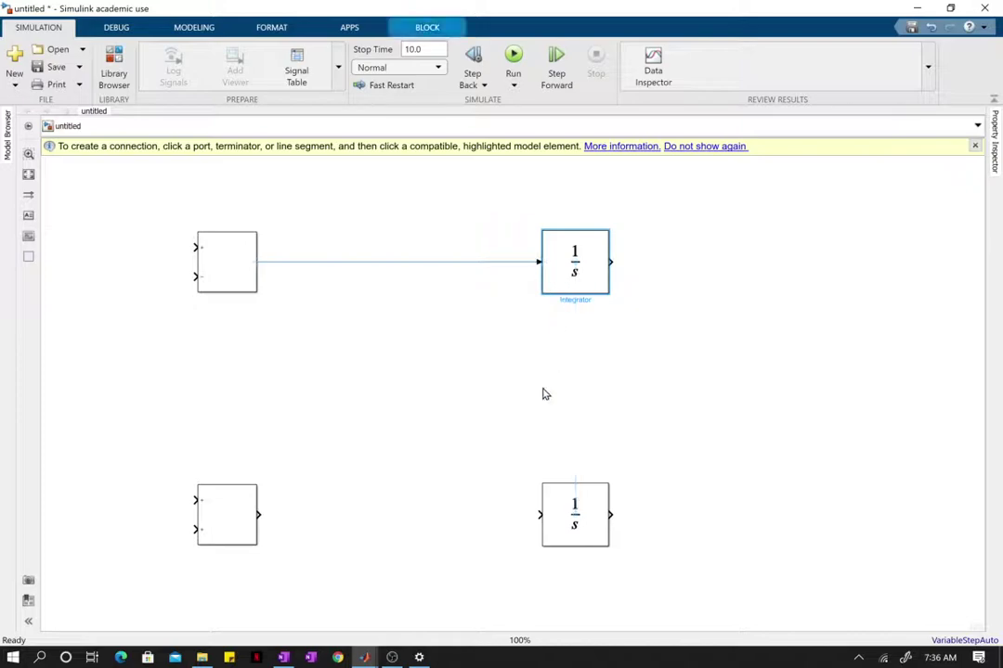
# Connect the lower Add block's output to the input of the lower integrator.
pyautogui.click(258, 512)
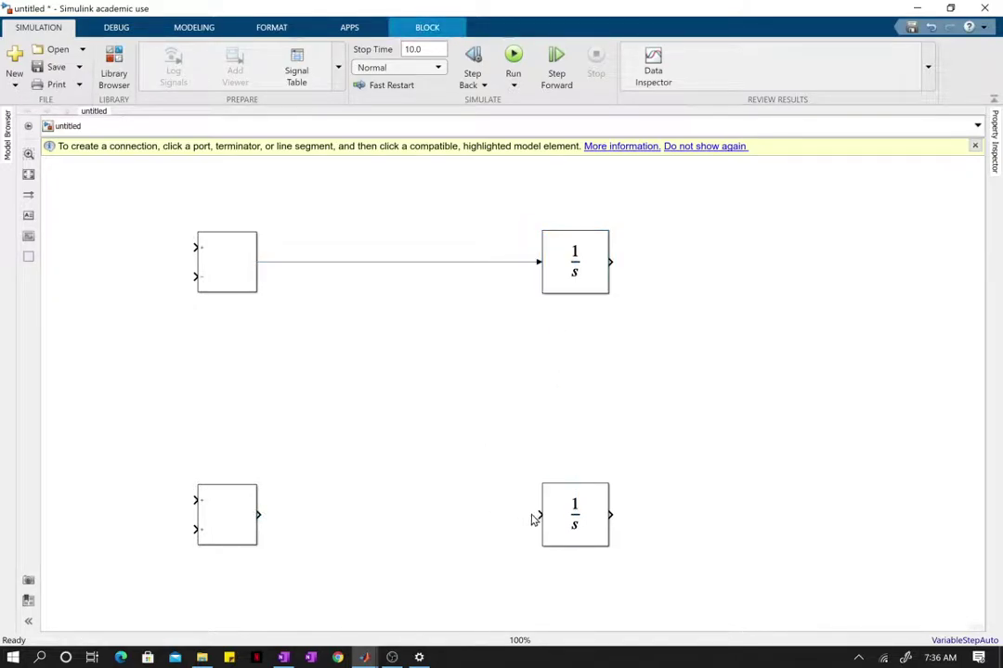
pyautogui.click(538, 516)
pyautogui.click(259, 516)
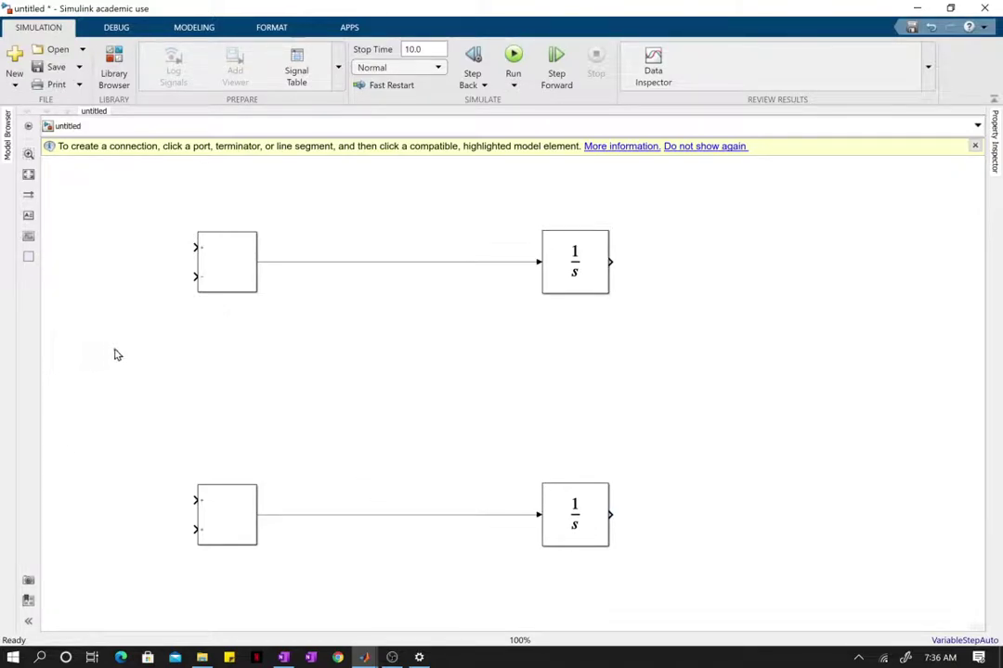
# Insert a Gain block ahead of the upper Add block, copy it ahead of the lower one, and enlarge the upper Gain block.
pyautogui.press('space')
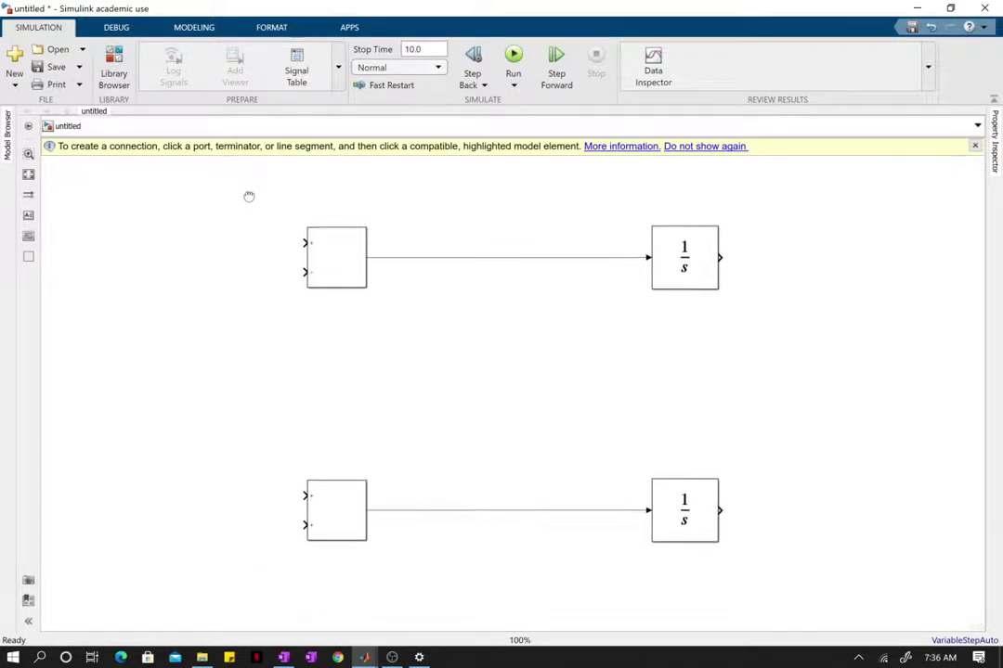
pyautogui.doubleClick(130, 248)
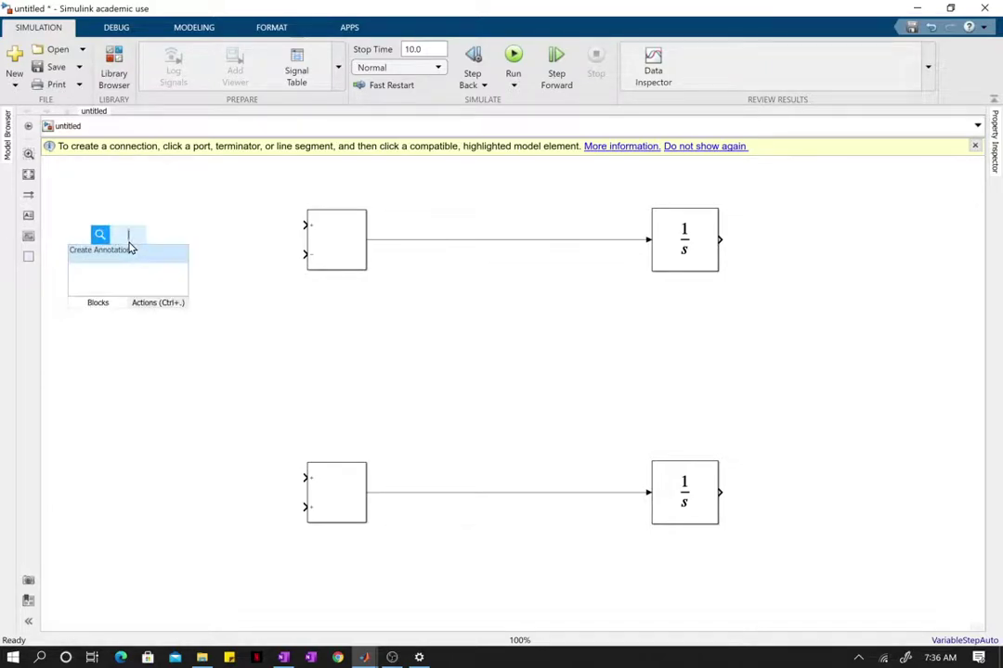
pyautogui.write('G')
pyautogui.press('Return')
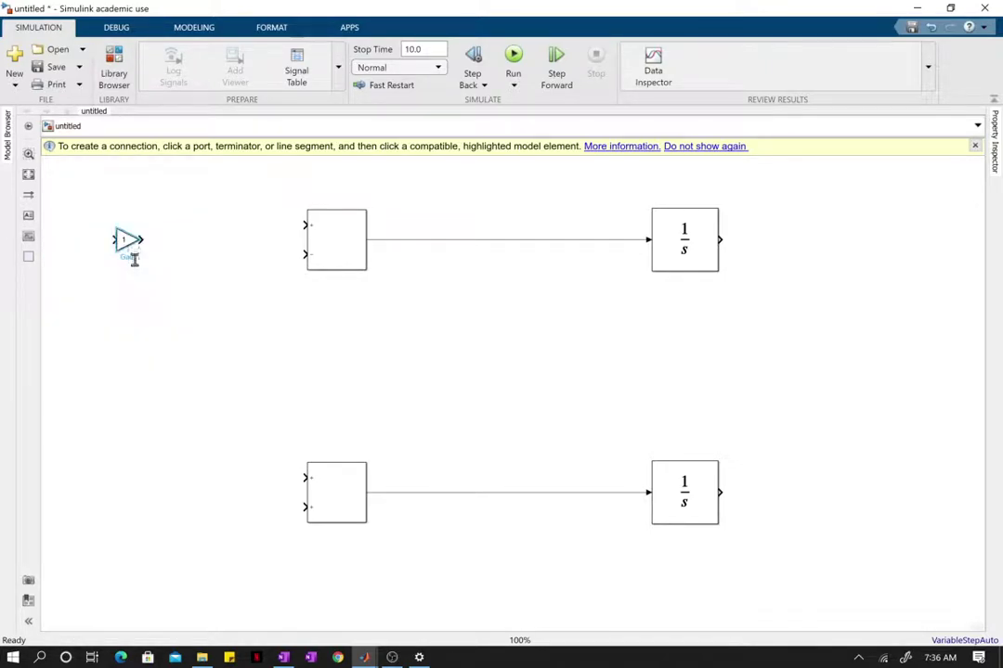
pyautogui.moveTo(130, 246); pyautogui.dragTo(201, 443)
pyautogui.click(139, 237)
pyautogui.moveTo(138, 227); pyautogui.dragTo(184, 206)
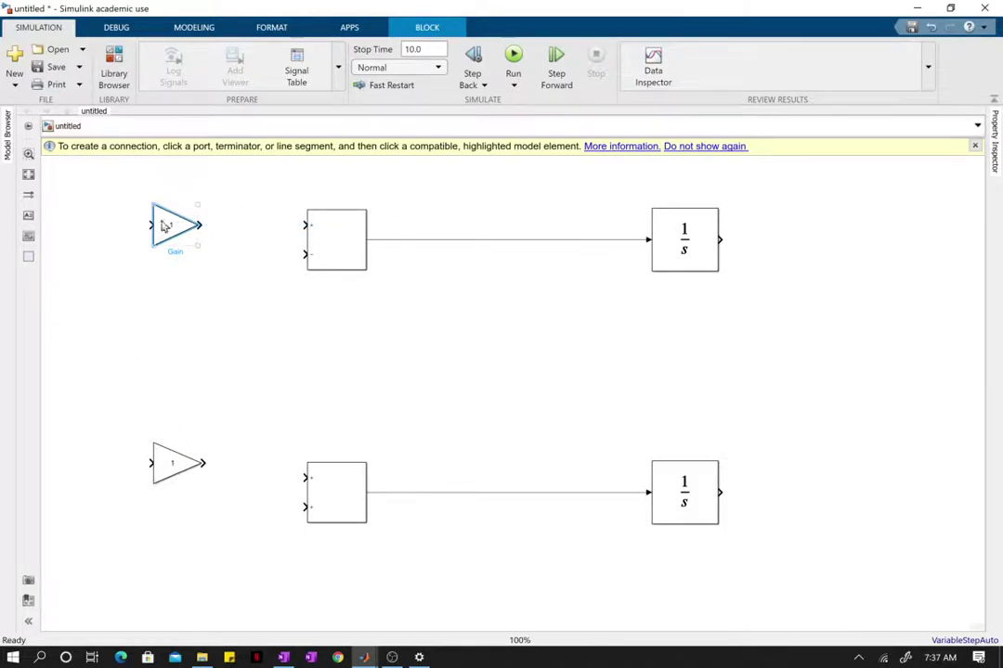
# Replace the lower Gain block with a copy of the enlarged upper Gain block, placed directly beneath it.
pyautogui.click(167, 460)
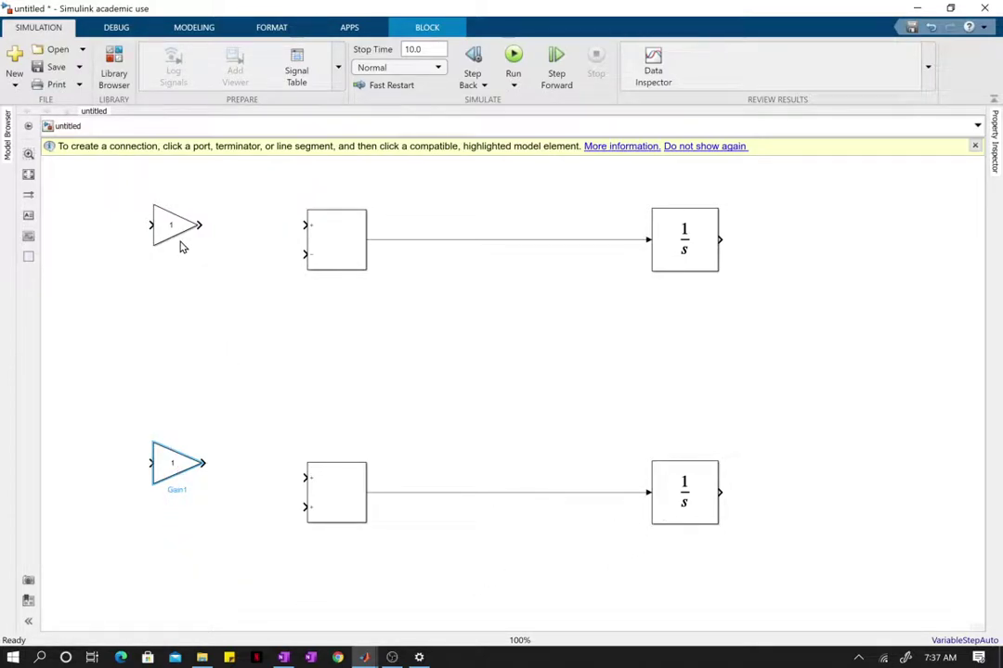
pyautogui.press('Delete')
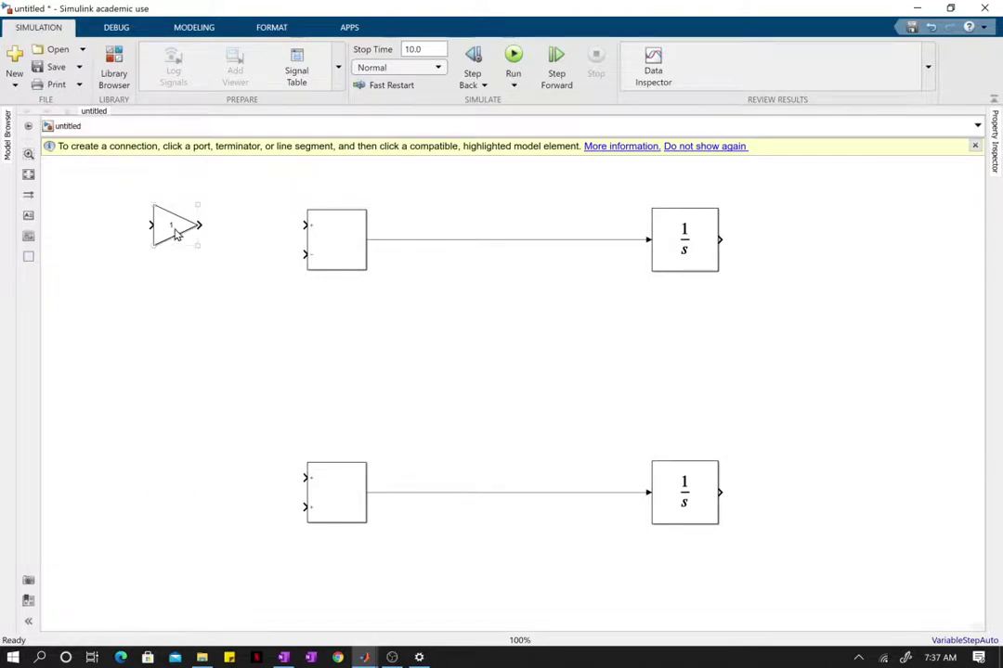
pyautogui.moveTo(175, 234); pyautogui.dragTo(181, 484)
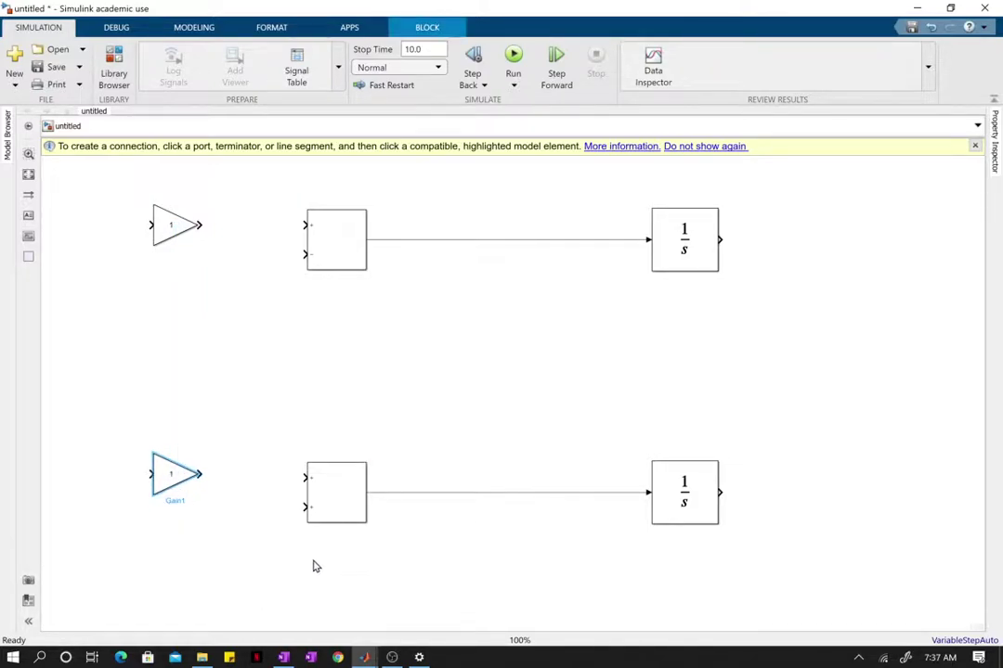
# Check the gain values in the OneNote diagram and set the upper Gain block's gain to 3 in the Simulink model.
pyautogui.click(294, 659)
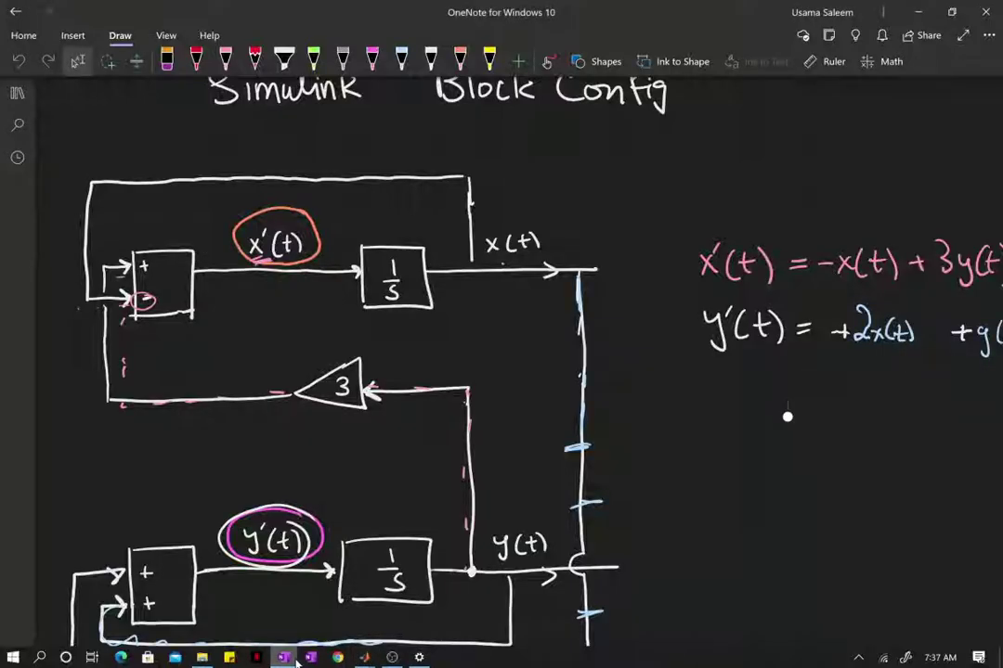
pyautogui.scroll(-3, 324, 395)
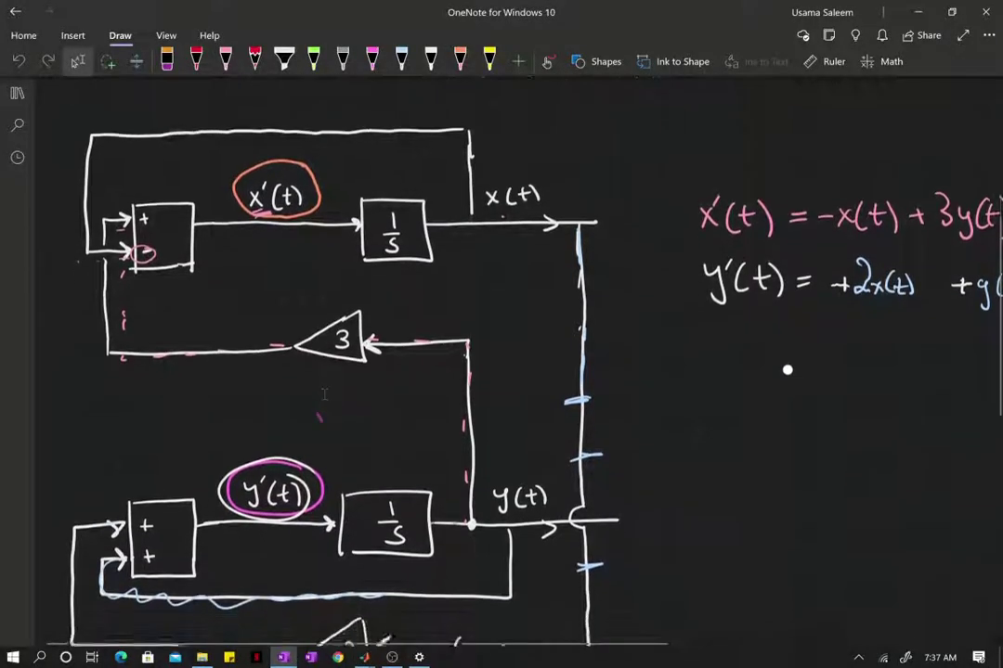
pyautogui.moveTo(365, 657)
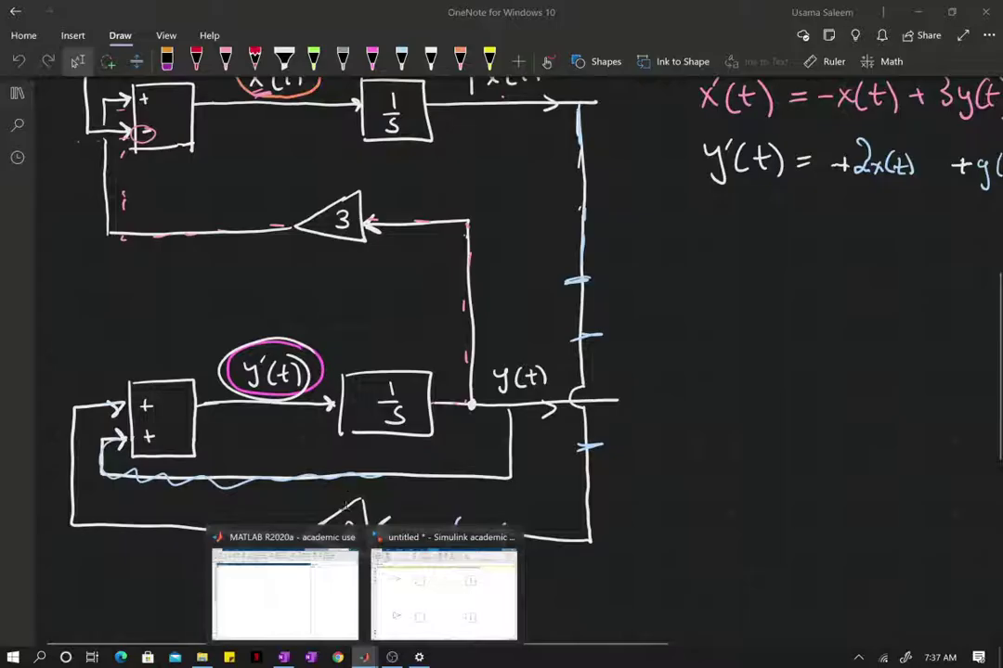
pyautogui.click(398, 563)
pyautogui.doubleClick(190, 225)
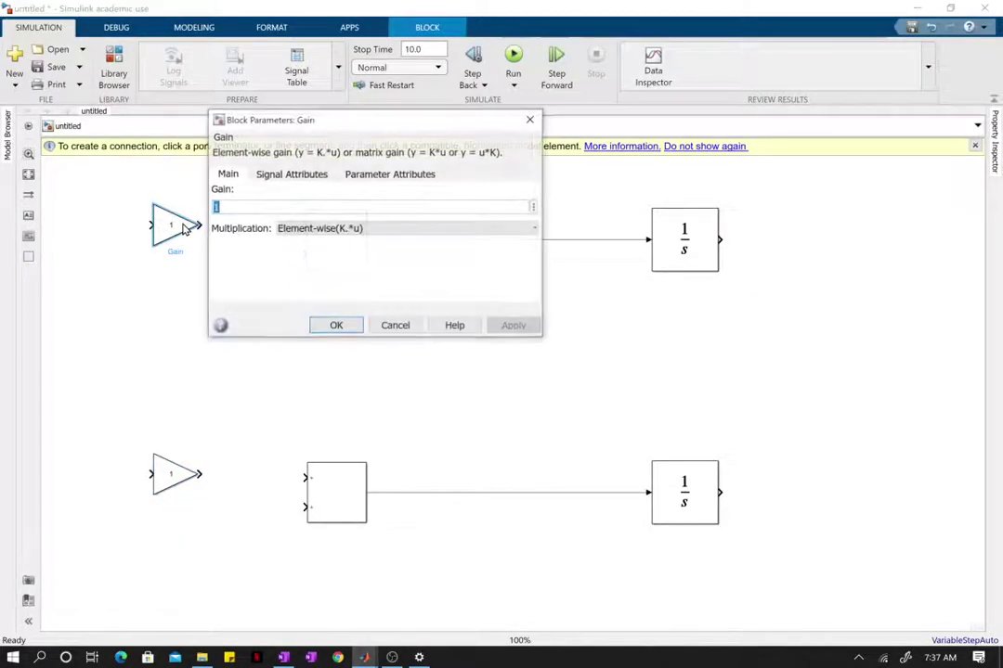
pyautogui.write('3')
pyautogui.press('Return')
# Set the lower Gain block's gain to 2.
pyautogui.doubleClick(181, 474)
pyautogui.write('2')
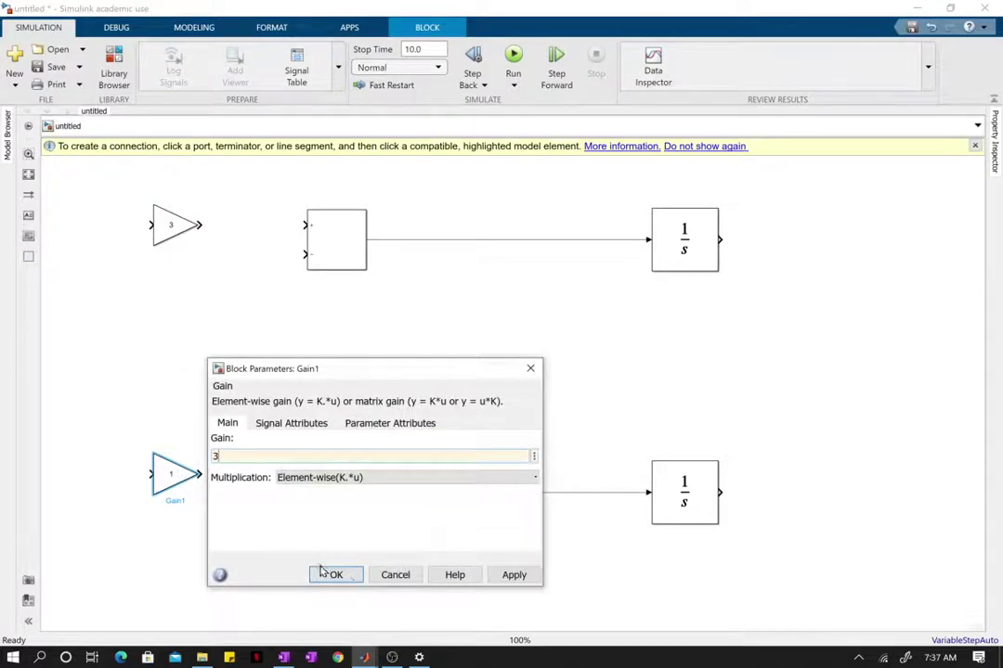
pyautogui.click(336, 574)
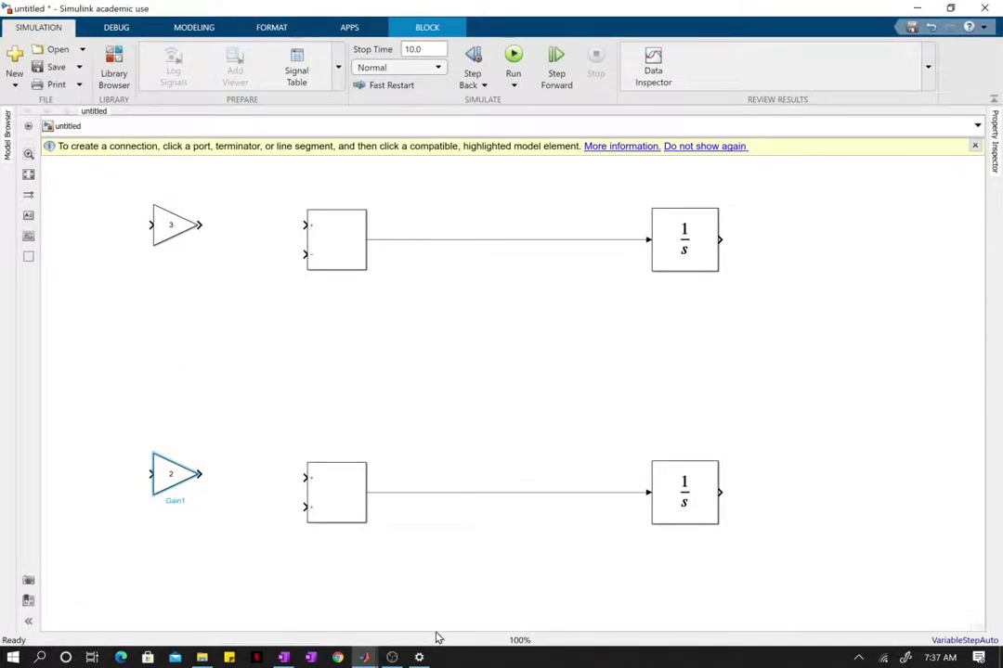
# Check the OneNote diagram, connect each Gain block's output to its Add block's first input, and align the lower Gain so its line runs straight.
pyautogui.click(285, 658)
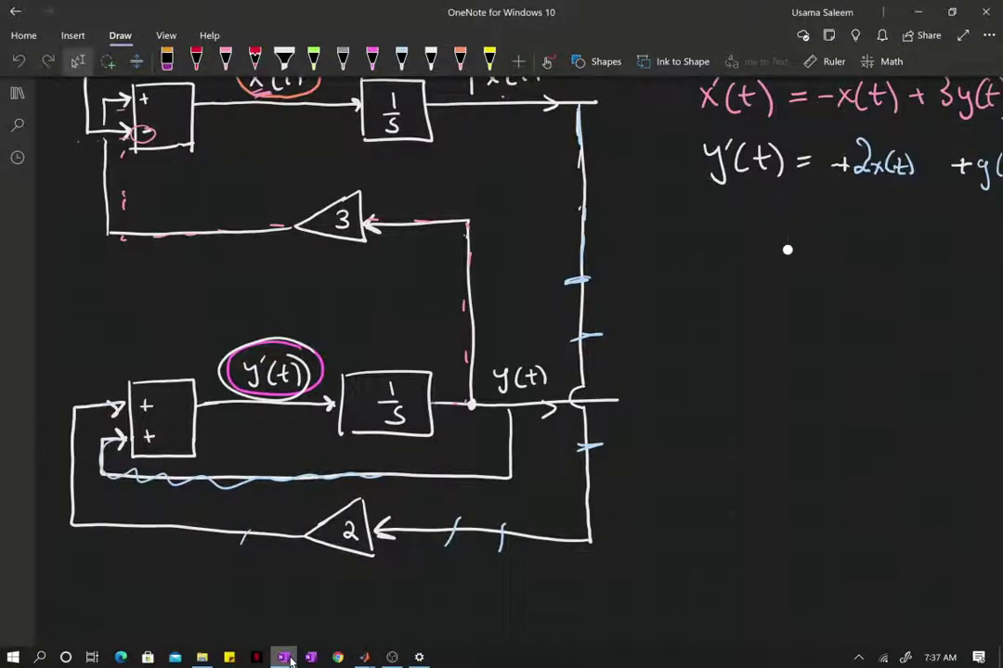
pyautogui.scroll(3, 219, 401)
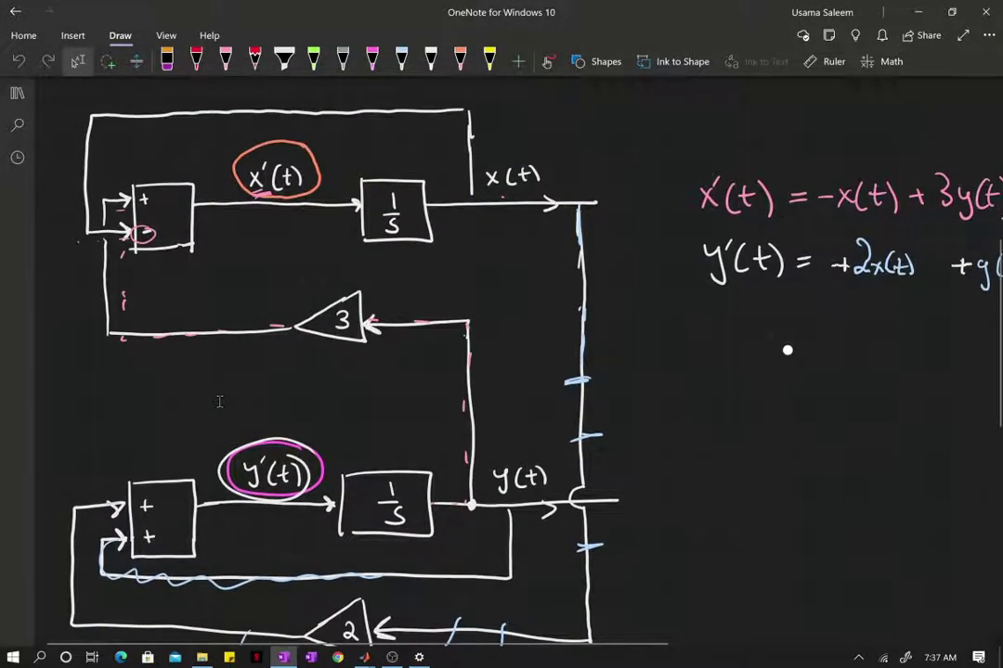
pyautogui.click(283, 657)
pyautogui.click(198, 224)
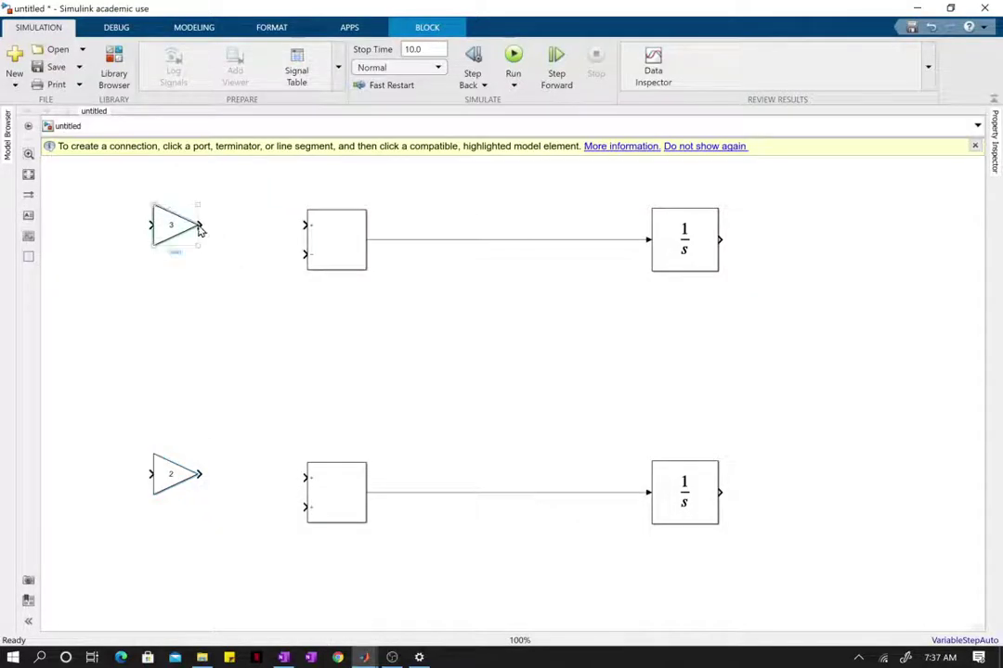
pyautogui.click(304, 224)
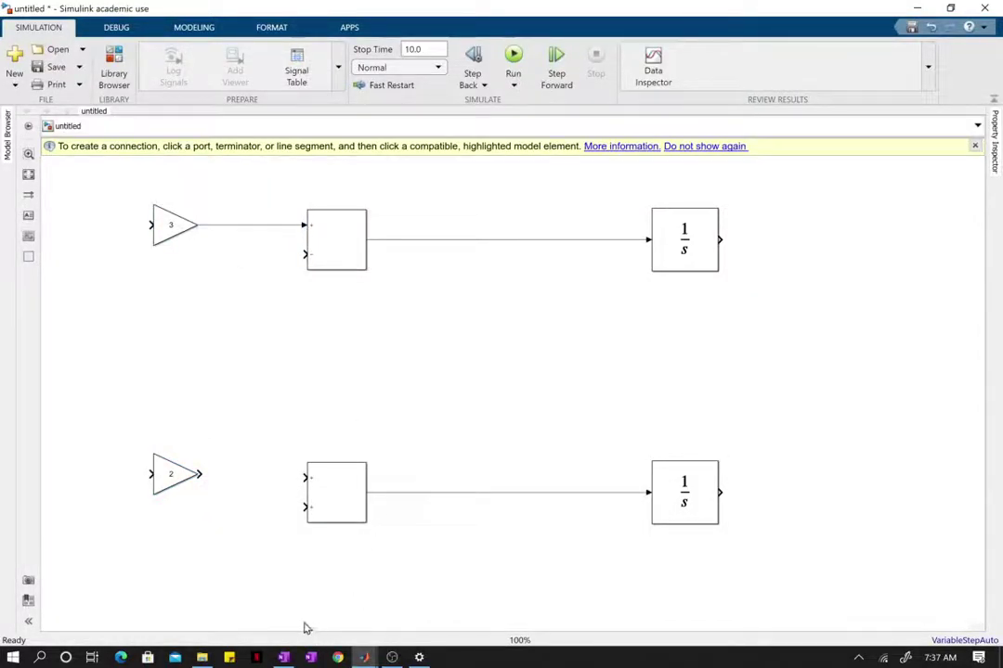
pyautogui.click(199, 474)
pyautogui.click(311, 489)
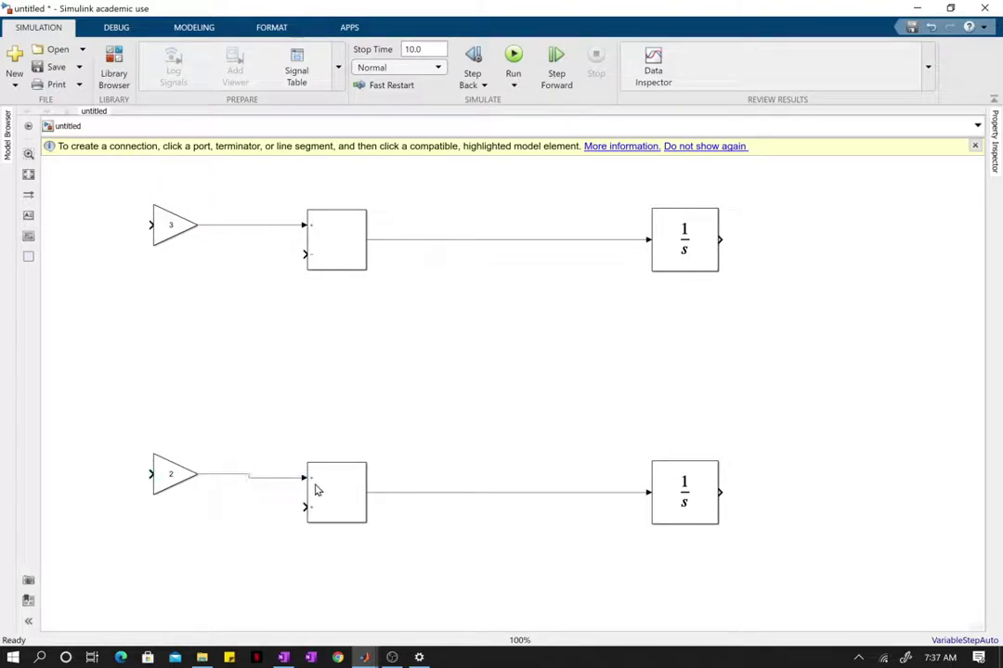
pyautogui.moveTo(171, 475); pyautogui.dragTo(175, 481)
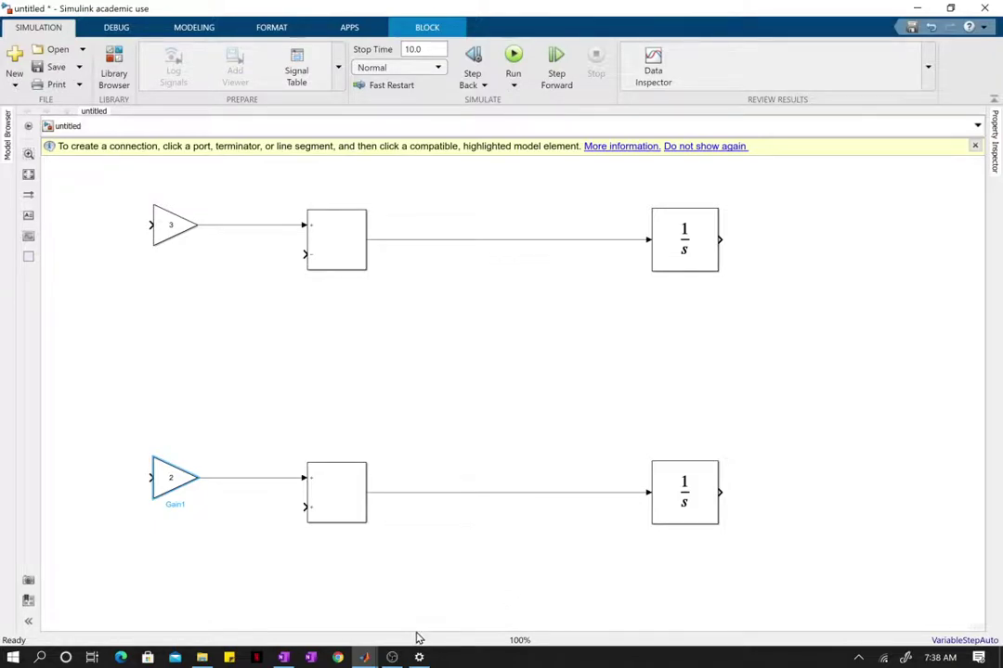
# Look up the initial conditions of x and y in the OneNote notes and examine the upper Integrator block's parameters in Simulink.
pyautogui.click(283, 657)
pyautogui.scroll(-1, 311, 560)
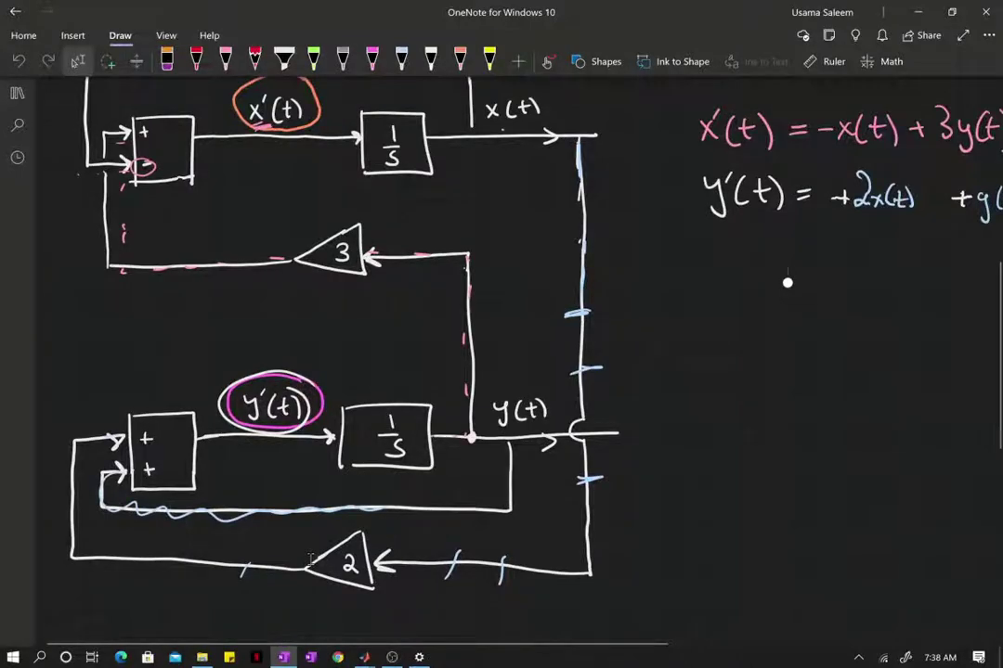
pyautogui.scroll(8, 787, 282)
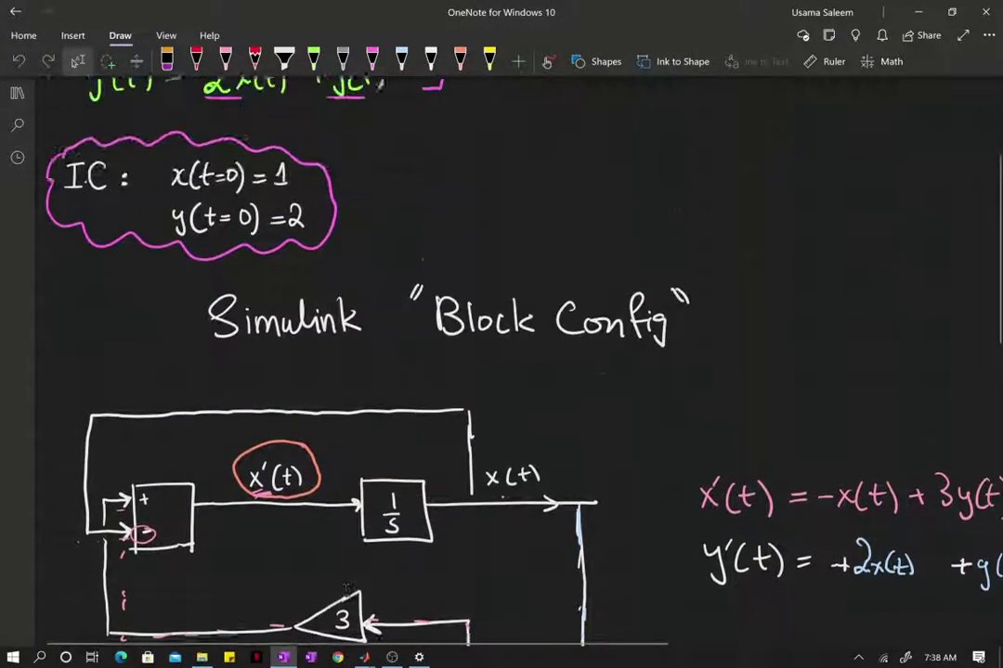
pyautogui.moveTo(364, 658)
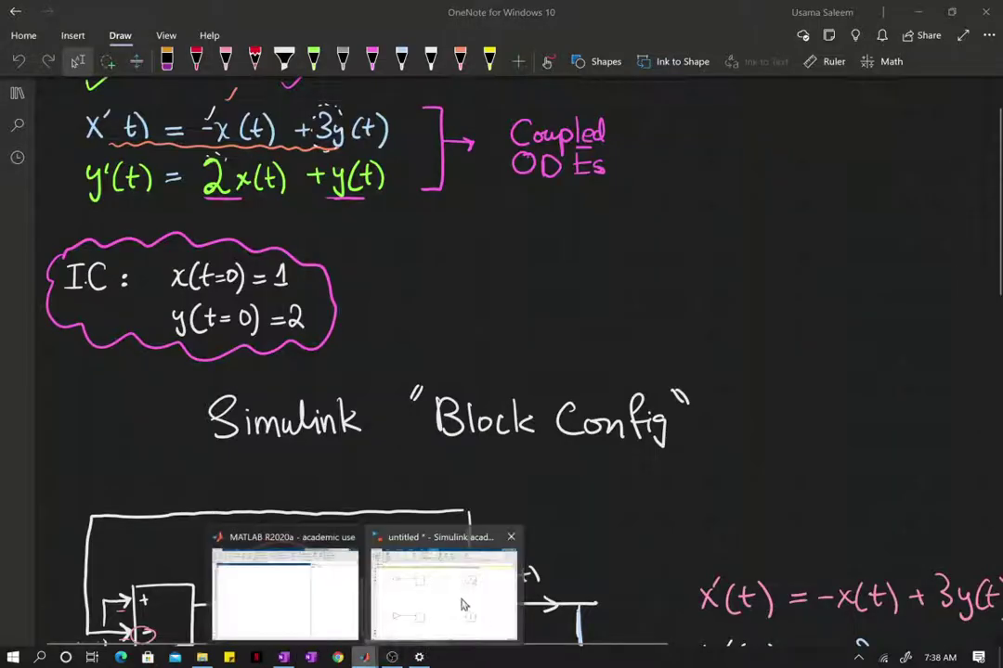
pyautogui.click(444, 585)
pyautogui.doubleClick(684, 243)
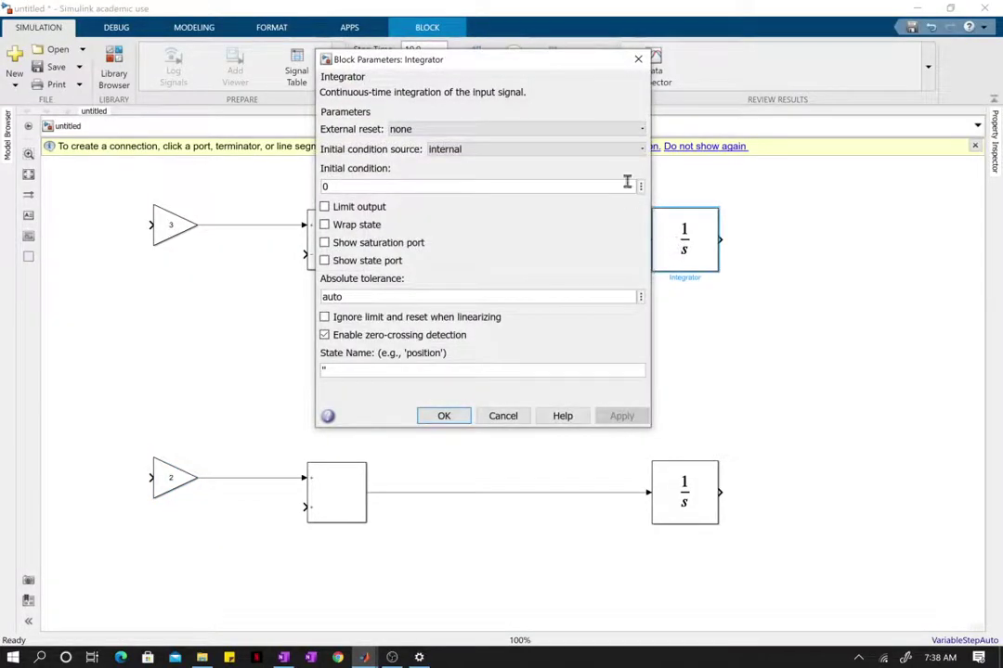
pyautogui.click(641, 61)
pyautogui.click(283, 657)
pyautogui.scroll(-1, 502, 371)
pyautogui.scroll(-1, 501, 371)
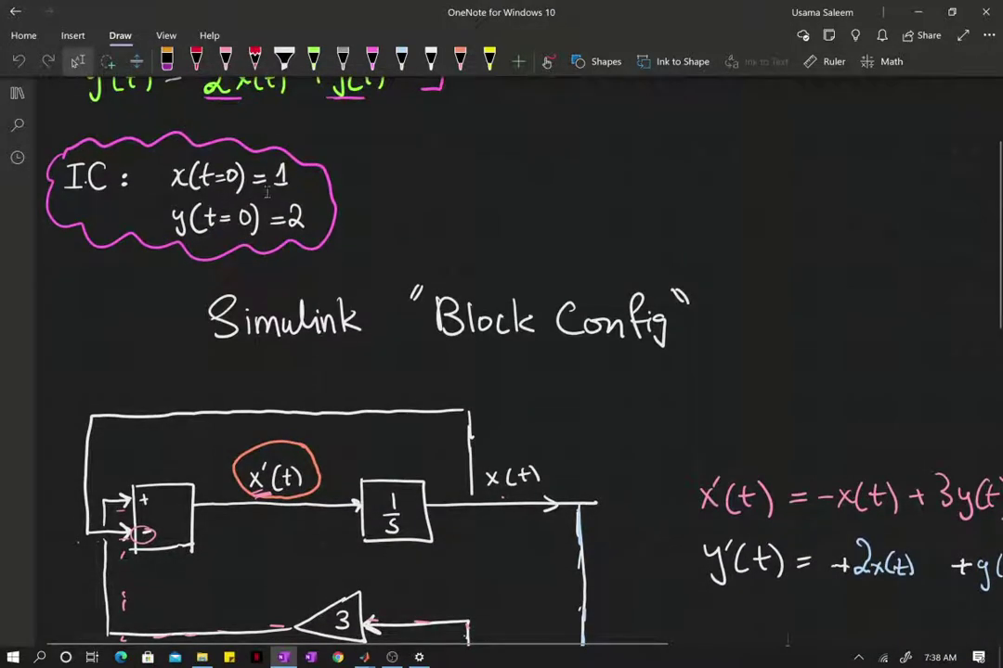
pyautogui.click(306, 555)
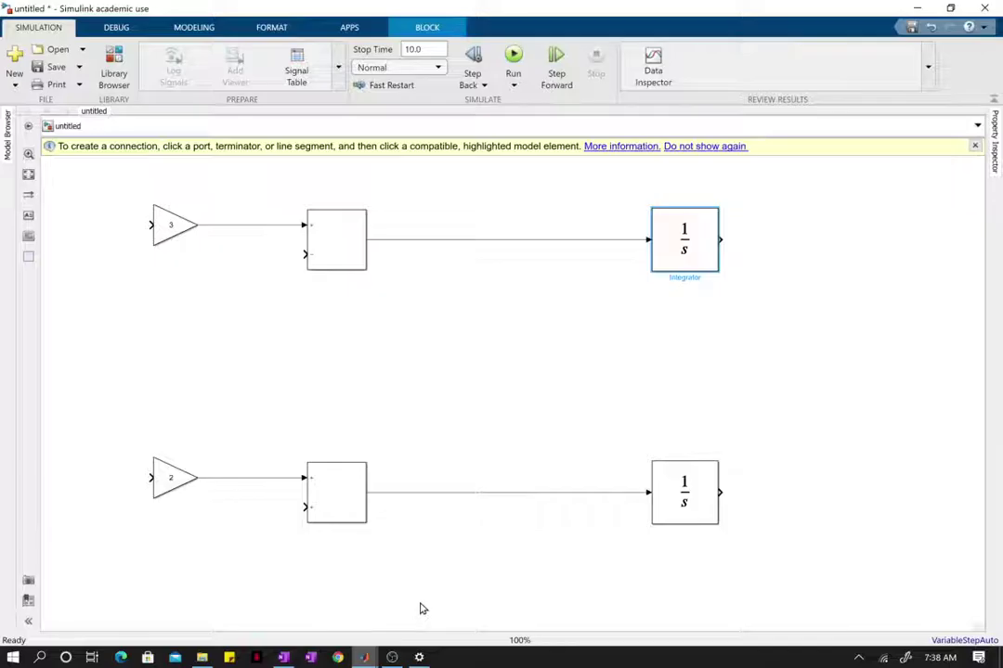
# Set the upper Integrator block's initial condition to 1 in the Simulink model.
pyautogui.doubleClick(683, 243)
pyautogui.click(493, 183)
pyautogui.press('Return')
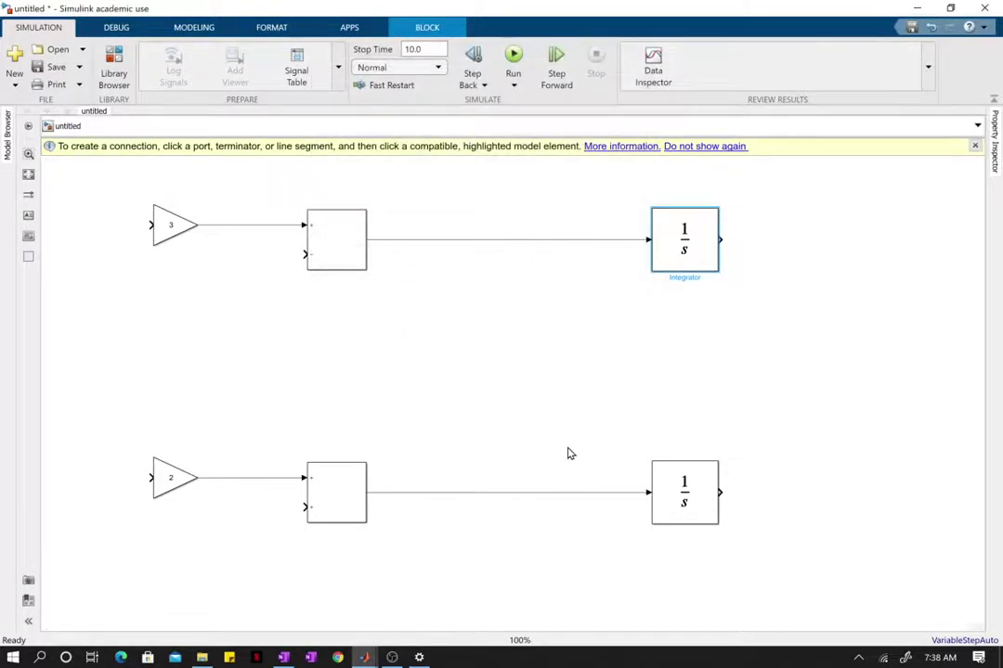
# Check the notes and set the lower Integrator block's initial condition to 2.
pyautogui.scroll(-3, 569, 453)
pyautogui.scroll(3, 653, 459)
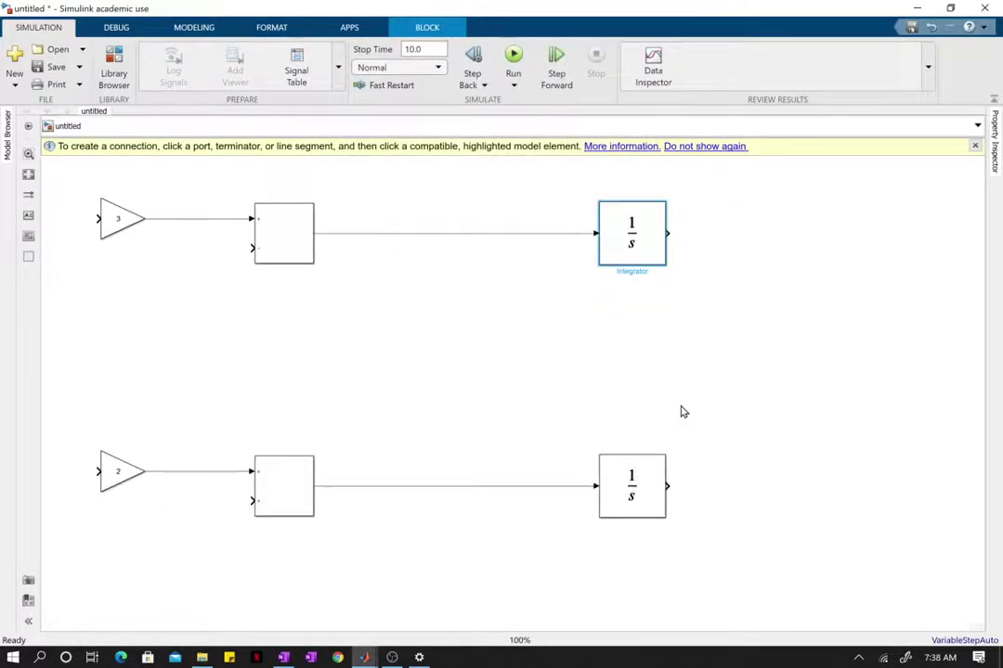
pyautogui.click(302, 660)
pyautogui.hotkey('alt', 'Tab')
pyautogui.doubleClick(703, 476)
pyautogui.doubleClick(452, 402)
pyautogui.write('2')
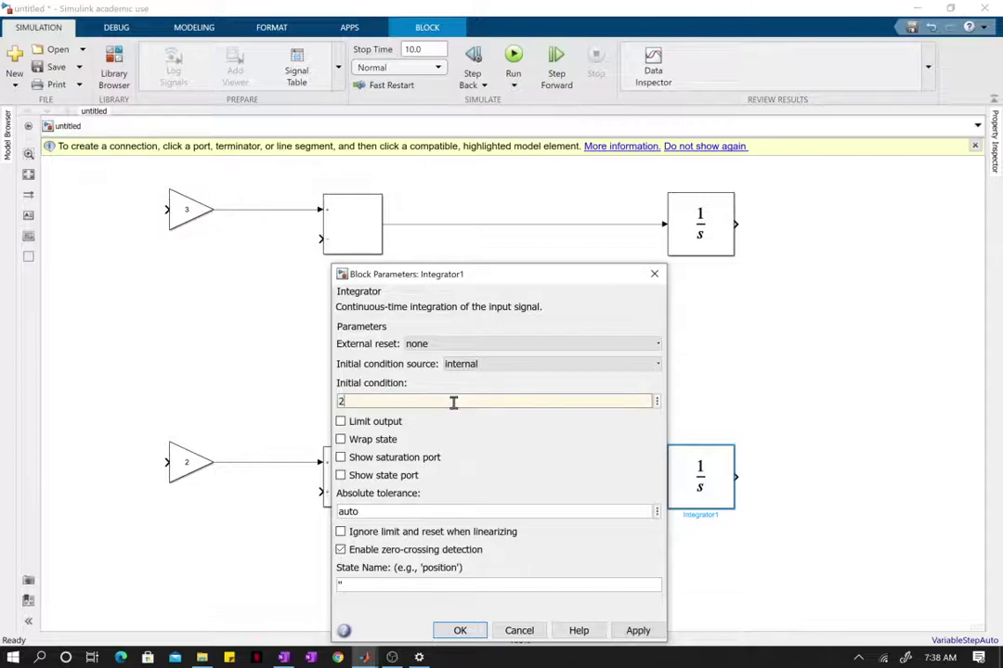
pyautogui.press('Return')
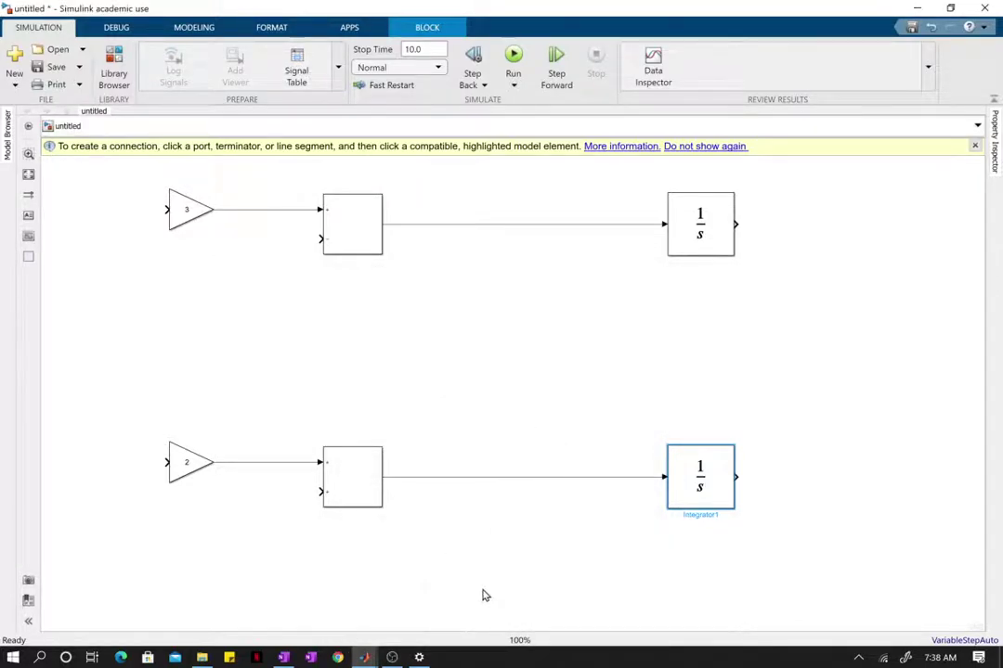
# Feed the upper Integrator's output back to the upper Add block's minus input, routing the line well below the blocks.
pyautogui.click(738, 224)
pyautogui.click(320, 239)
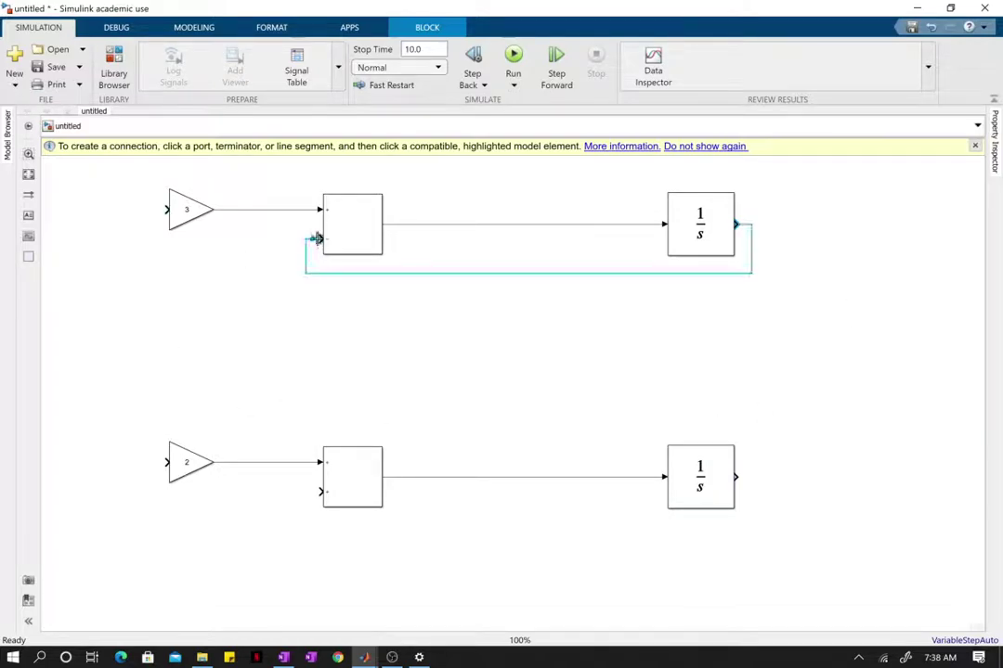
pyautogui.moveTo(752, 269); pyautogui.dragTo(790, 333)
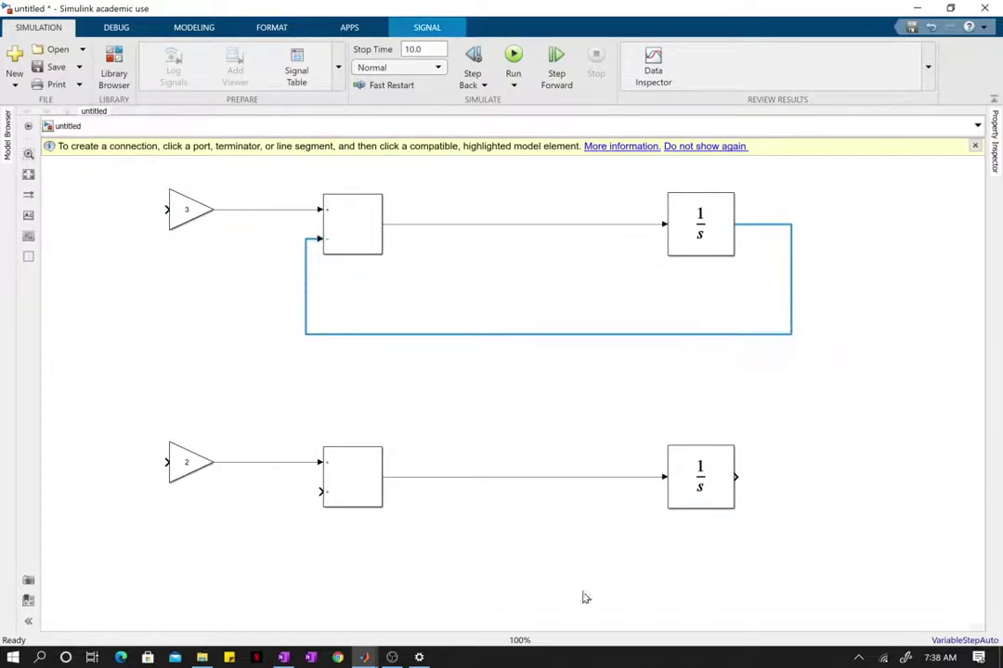
# Following the OneNote diagram, connect the lower Integrator's output to the gain 3 block's input and widen the line's route beyond the upper feedback loop.
pyautogui.click(313, 660)
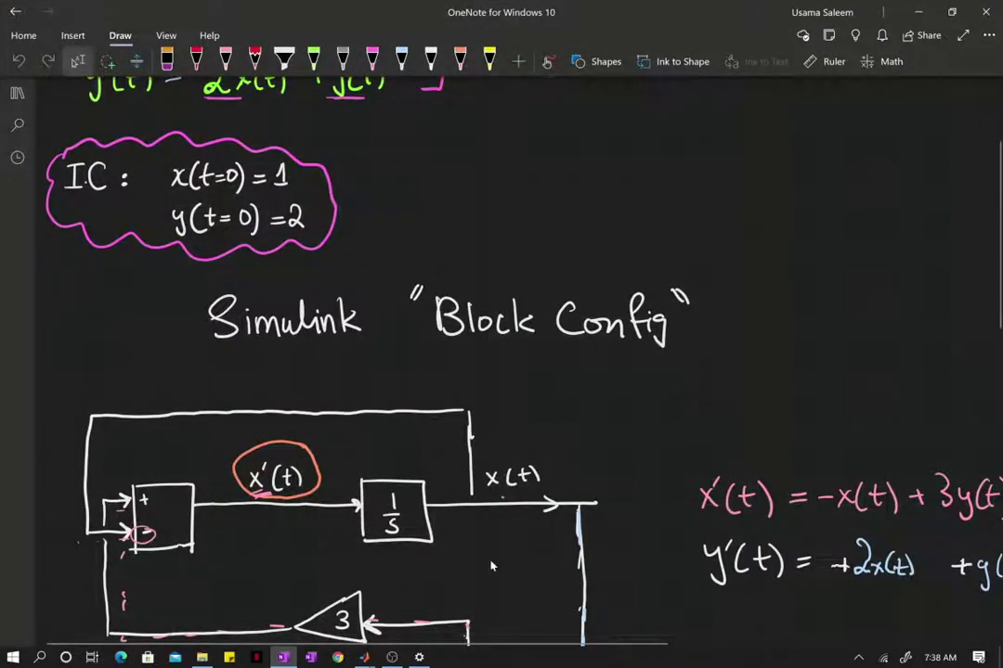
pyautogui.scroll(-5, 498, 550)
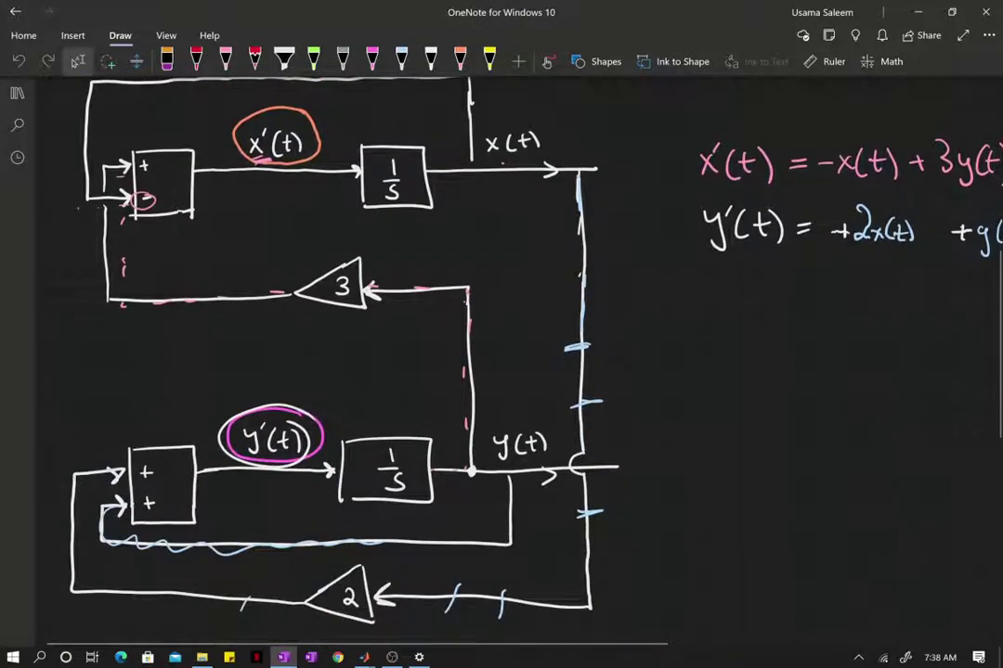
pyautogui.moveTo(364, 660)
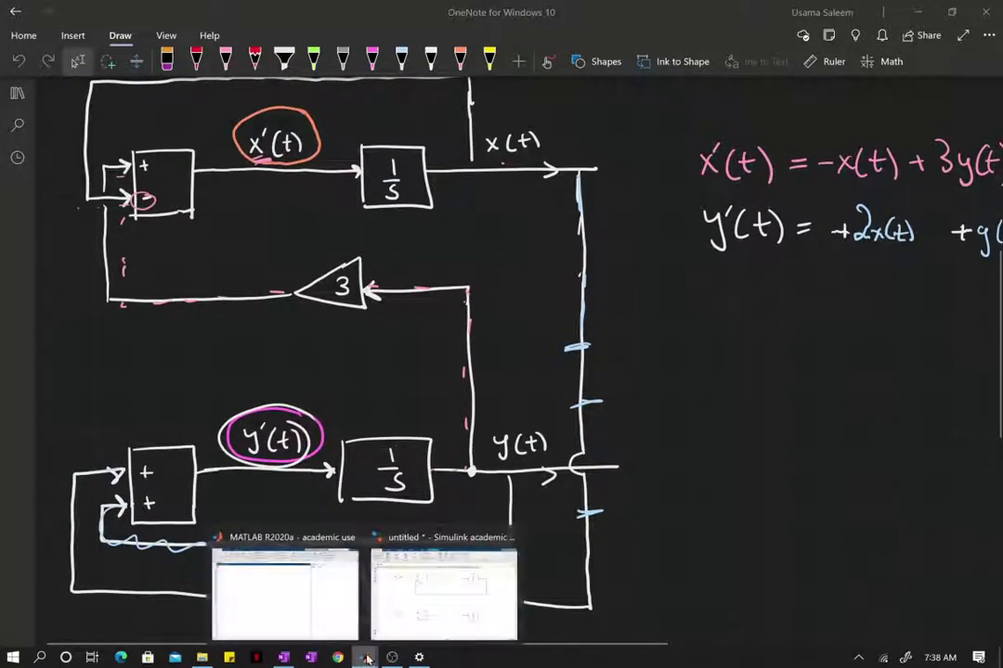
pyautogui.click(416, 637)
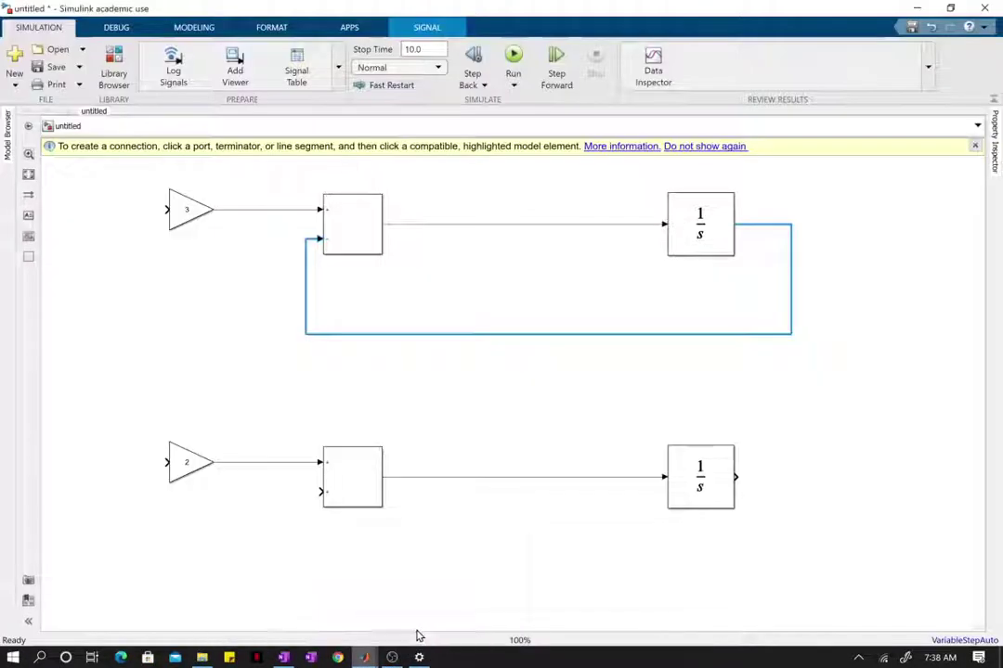
pyautogui.click(736, 477)
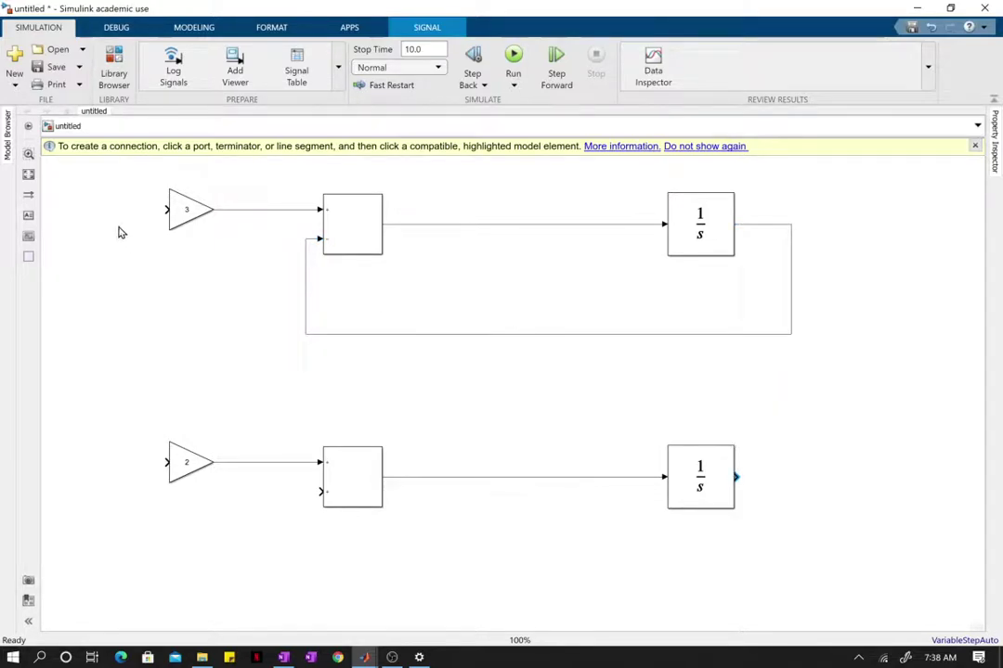
pyautogui.click(164, 211)
pyautogui.moveTo(752, 387); pyautogui.dragTo(814, 387)
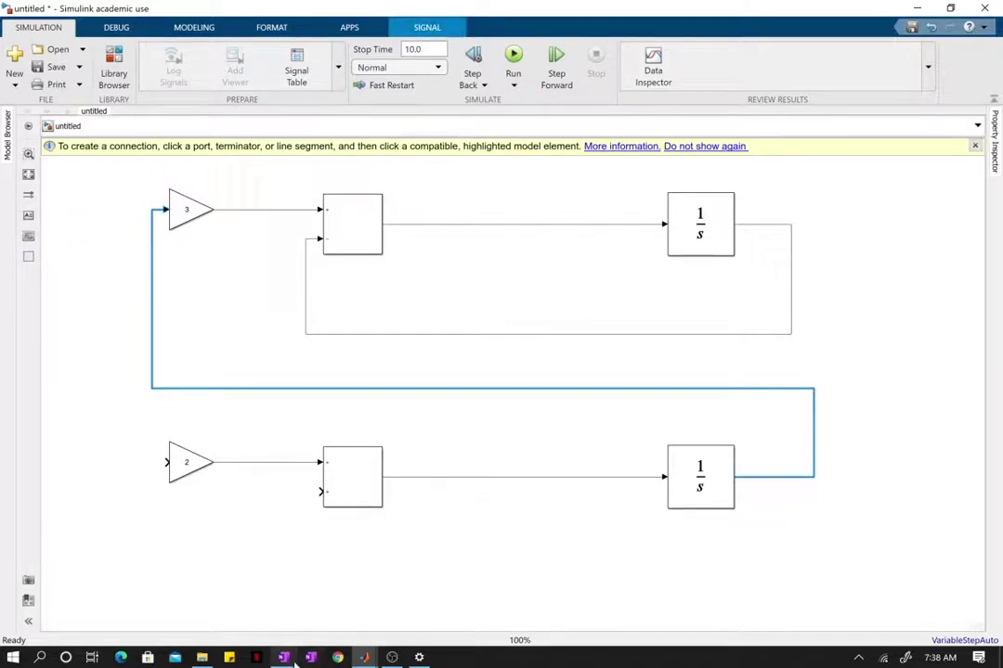
# Check the OneNote diagram and connect the gain 2 block's input to a branch of the upper Integrator's output line in Simulink.
pyautogui.click(283, 657)
pyautogui.scroll(-1, 325, 550)
pyautogui.scroll(1, 325, 550)
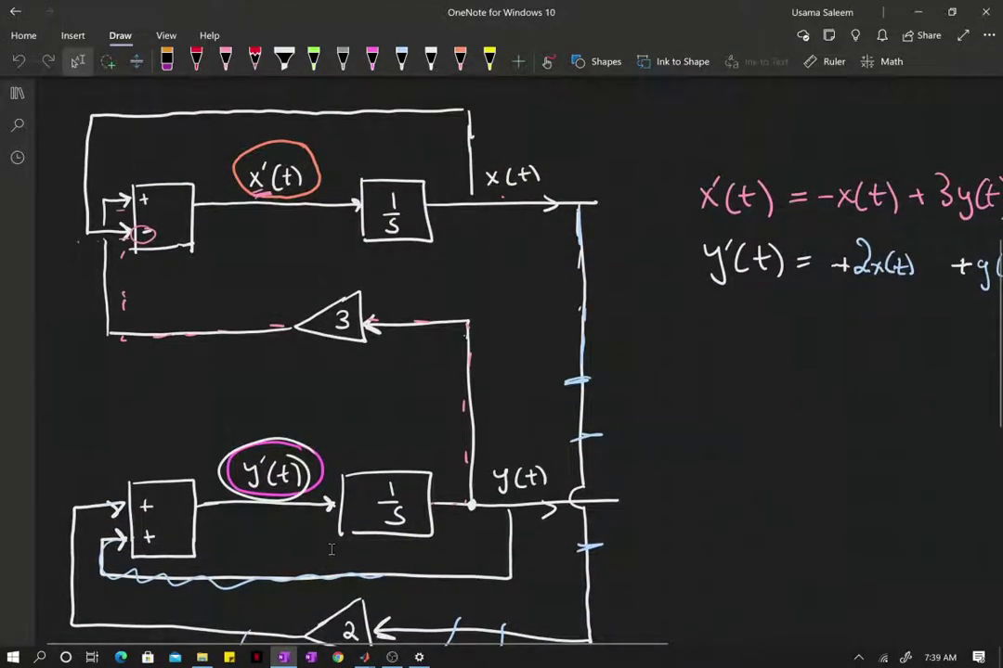
pyautogui.scroll(-1, 293, 569)
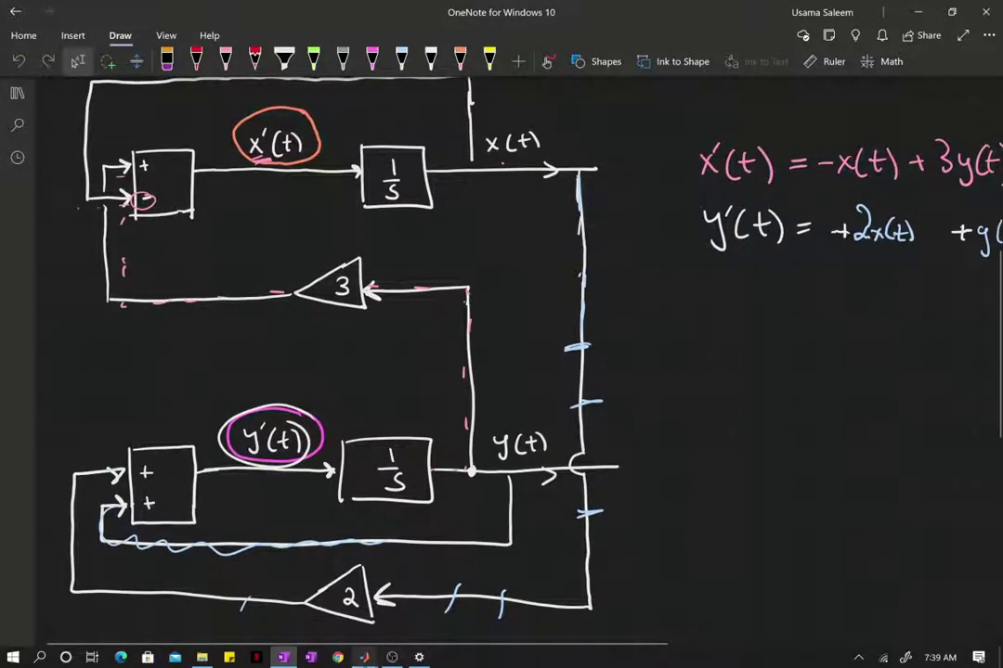
pyautogui.moveTo(365, 657)
pyautogui.click(470, 615)
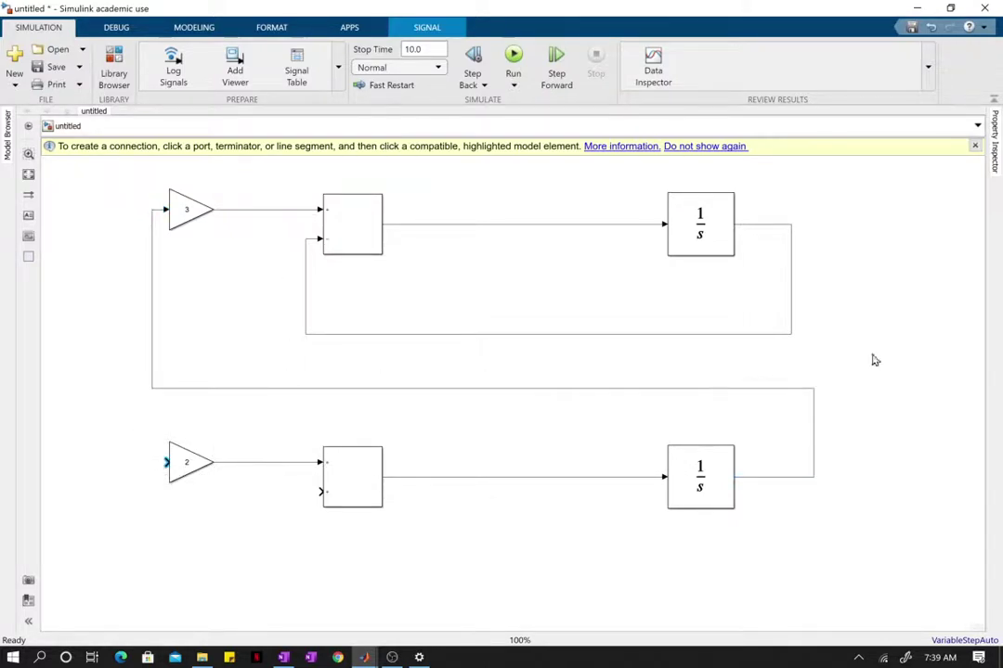
pyautogui.click(791, 271)
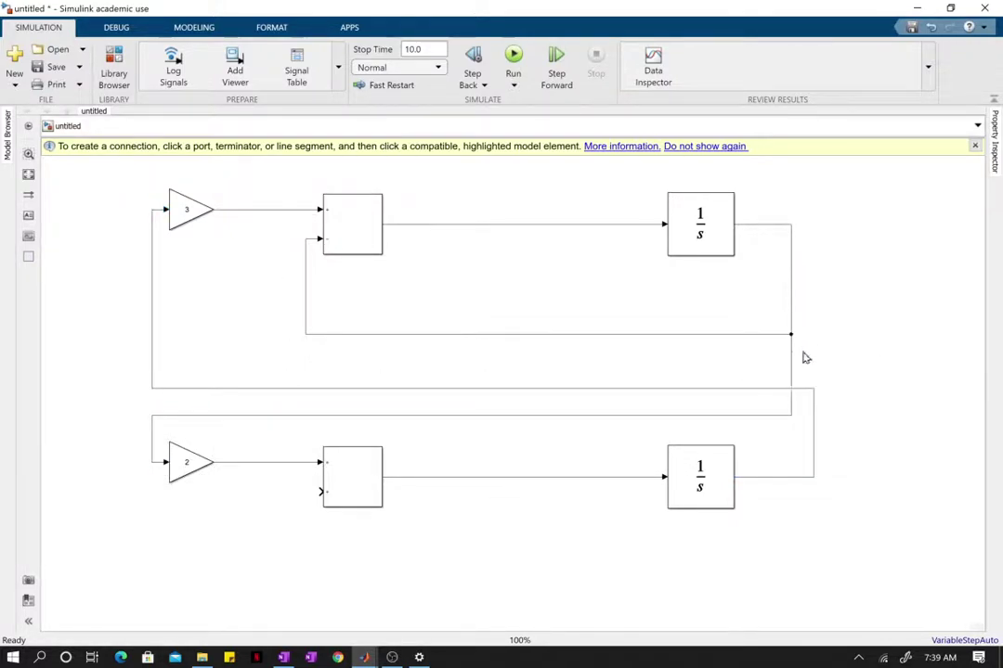
# Connect the lower Add block's second input to a branch of the lower Integrator's output, routing the feedback loop well below the blocks.
pyautogui.click(316, 497)
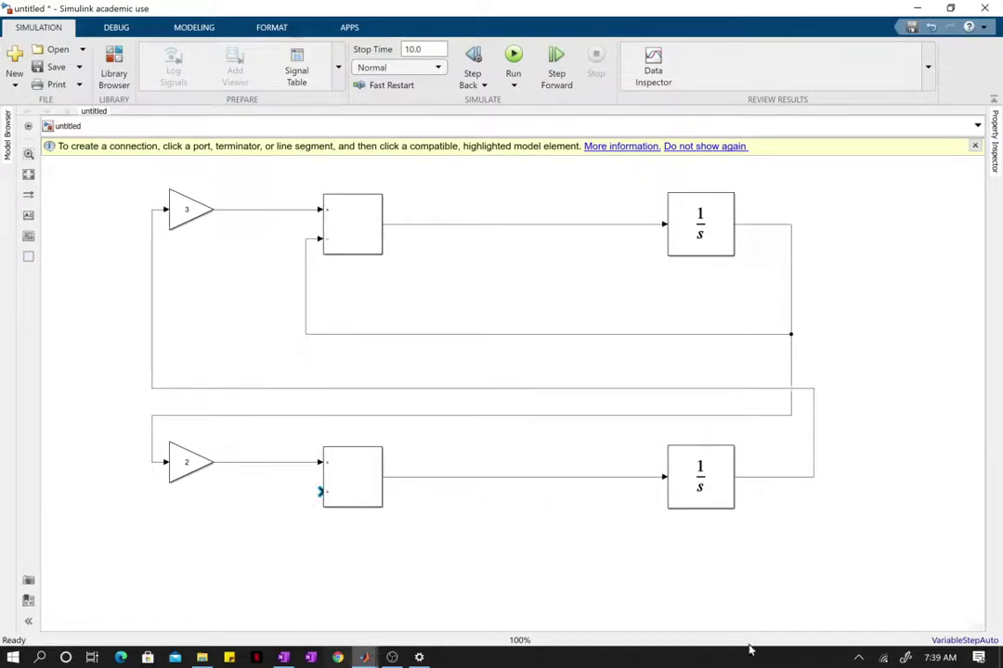
pyautogui.click(792, 481)
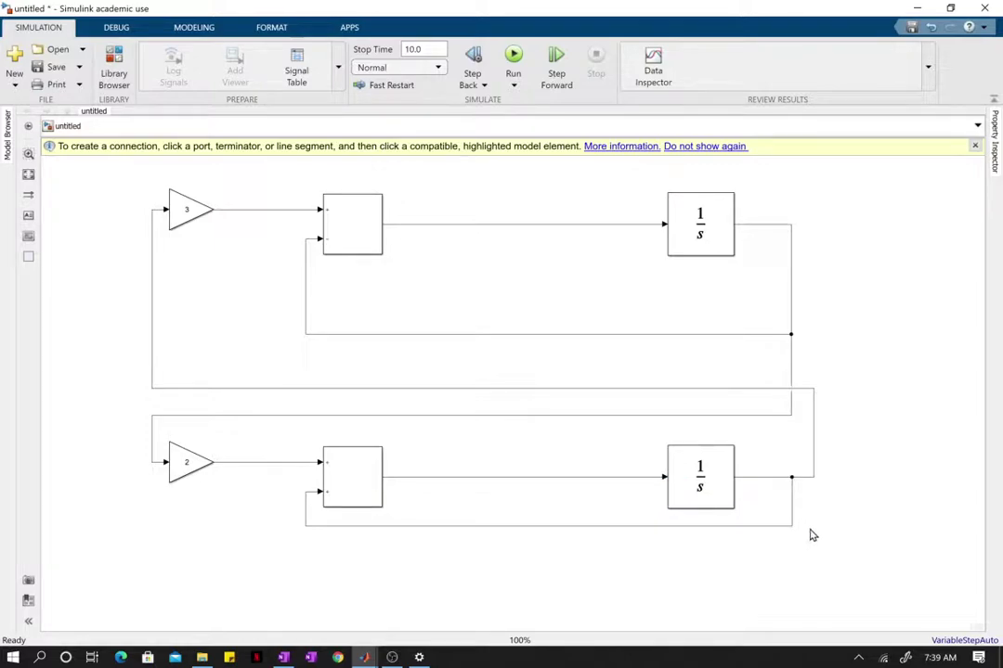
pyautogui.moveTo(792, 525); pyautogui.dragTo(819, 588)
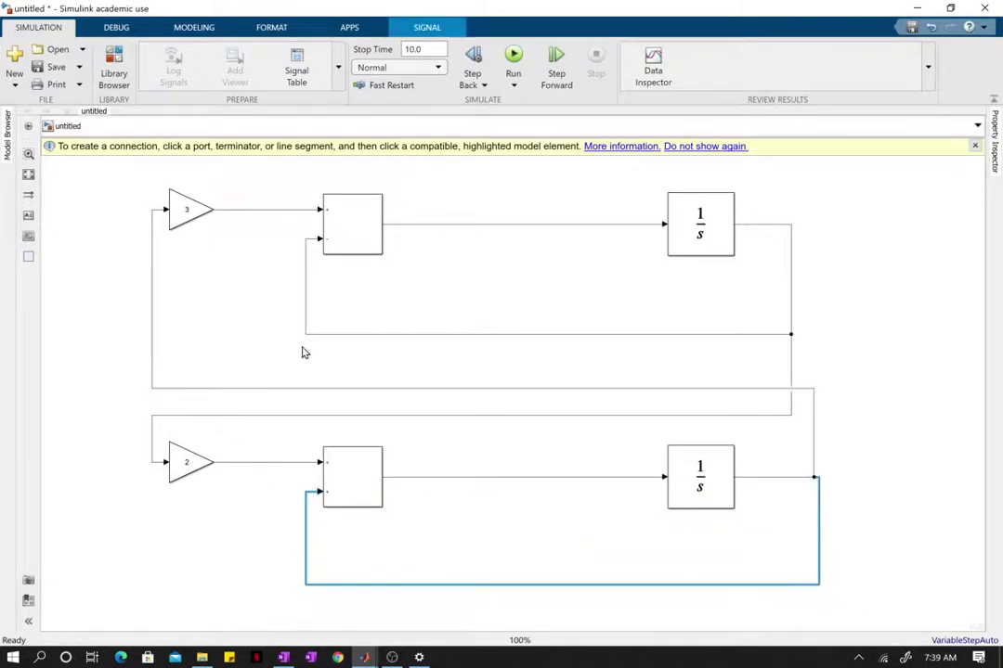
# Label the upper Integrator's input signal X'(t) and its output signal x(t).
pyautogui.click(543, 226)
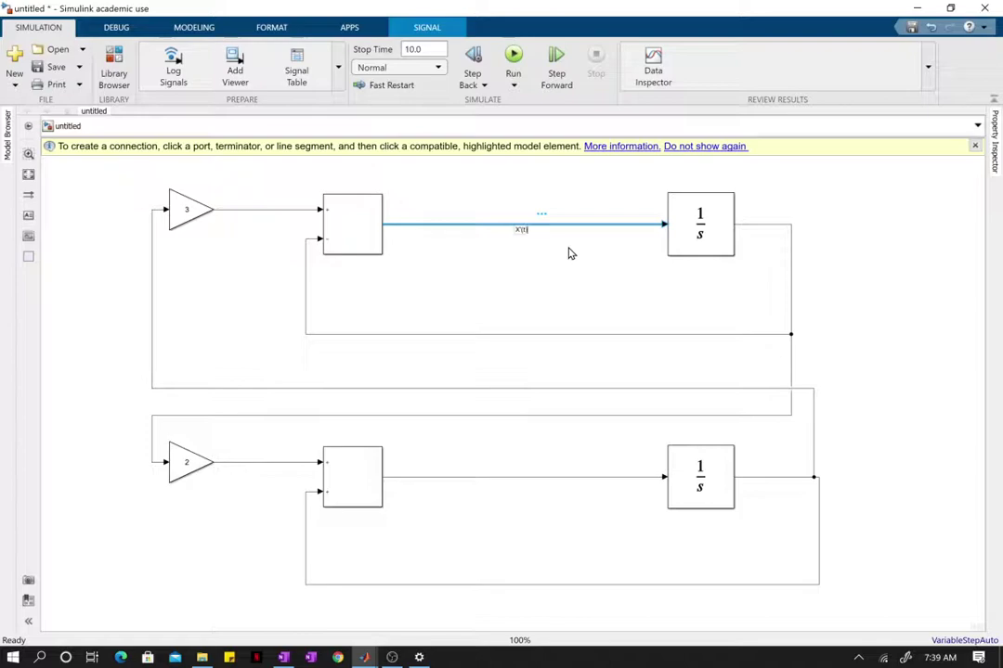
pyautogui.click(768, 227)
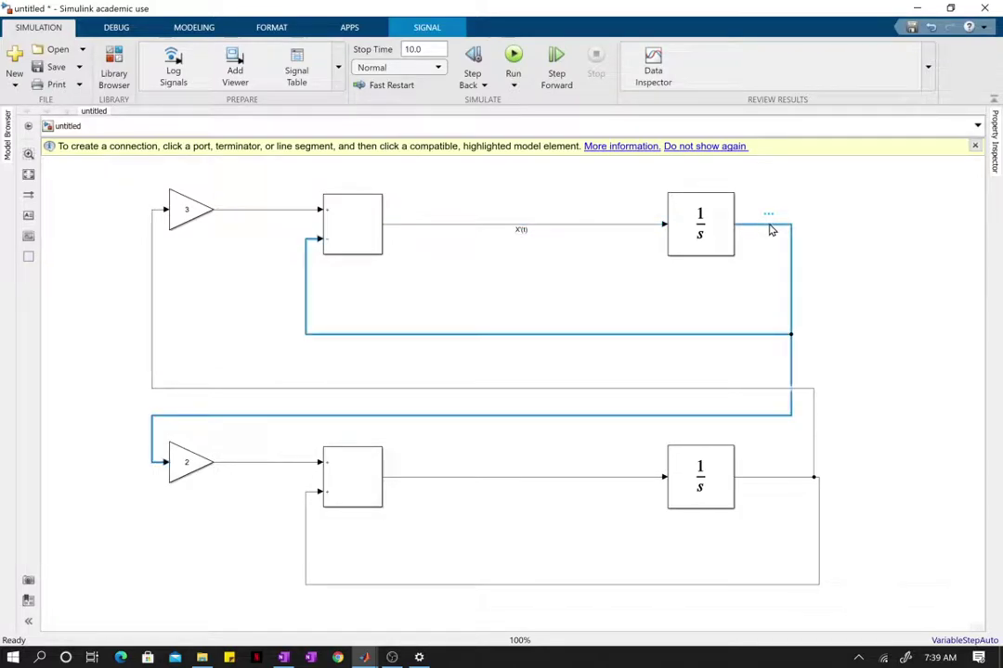
pyautogui.doubleClick(769, 229)
pyautogui.write('x(t)')
pyautogui.click(846, 439)
# Label the lower Integrator's input signal y'(t).
pyautogui.doubleClick(568, 478)
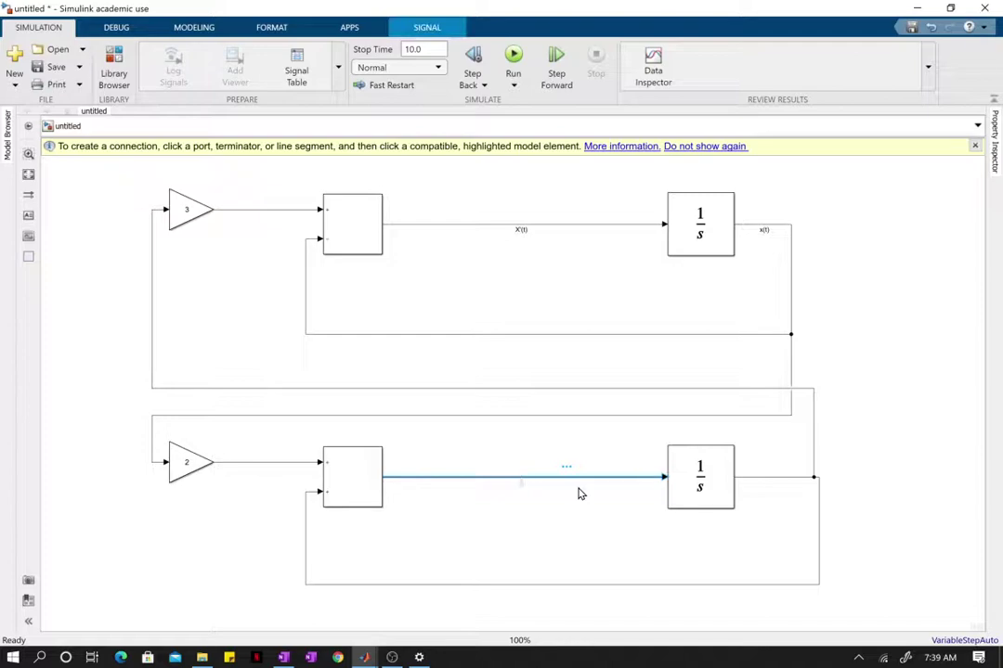
pyautogui.write("x'")
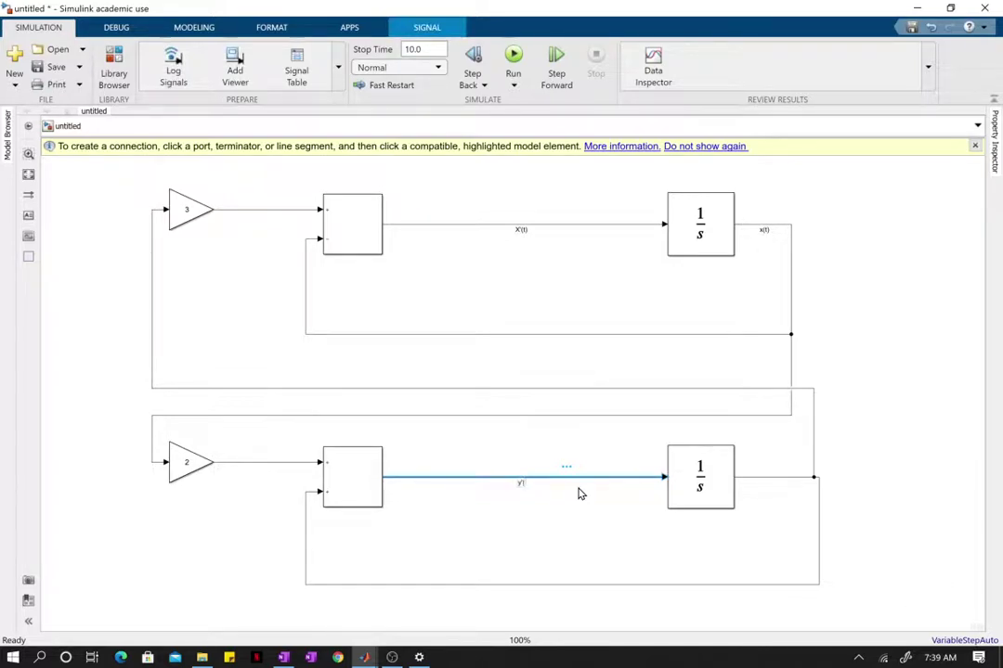
pyautogui.click(738, 575)
# Highlight the lower Integrator's output line, compare the wiring with the OneNote block diagram, and return to the Simulink model.
pyautogui.click(720, 585)
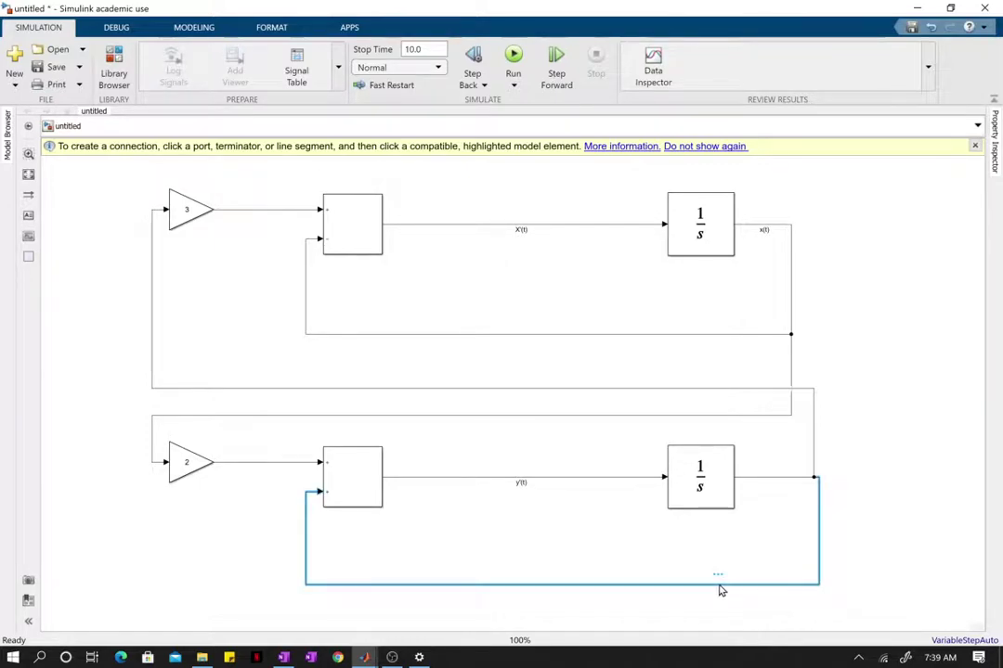
pyautogui.click(814, 434)
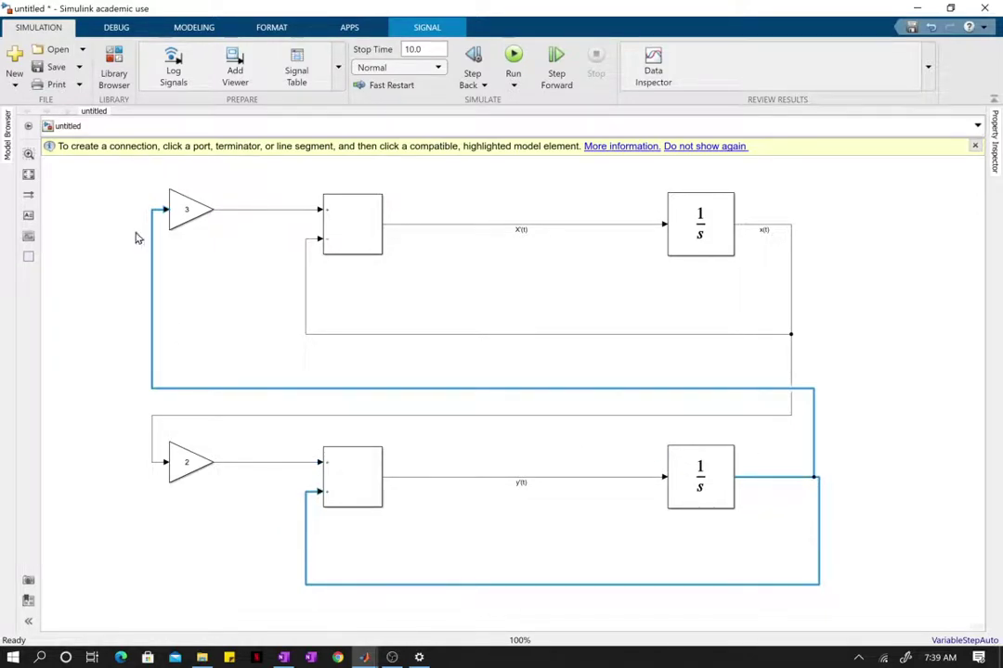
pyautogui.click(446, 511)
pyautogui.hotkey('alt', 'Tab')
pyautogui.scroll(-1, 268, 533)
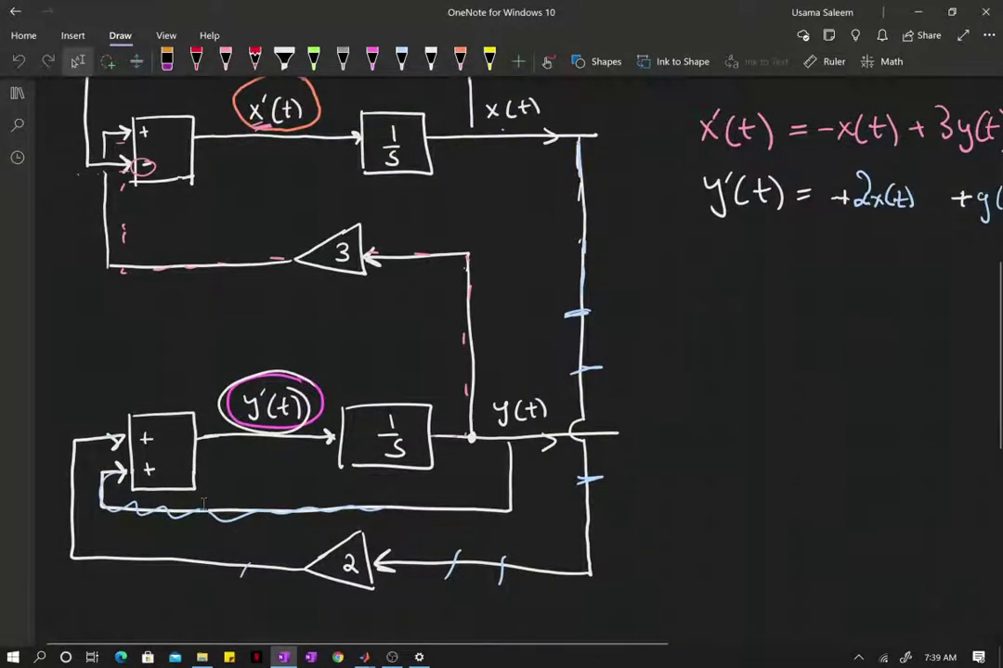
pyautogui.scroll(2, 203, 505)
pyautogui.scroll(-2, 201, 505)
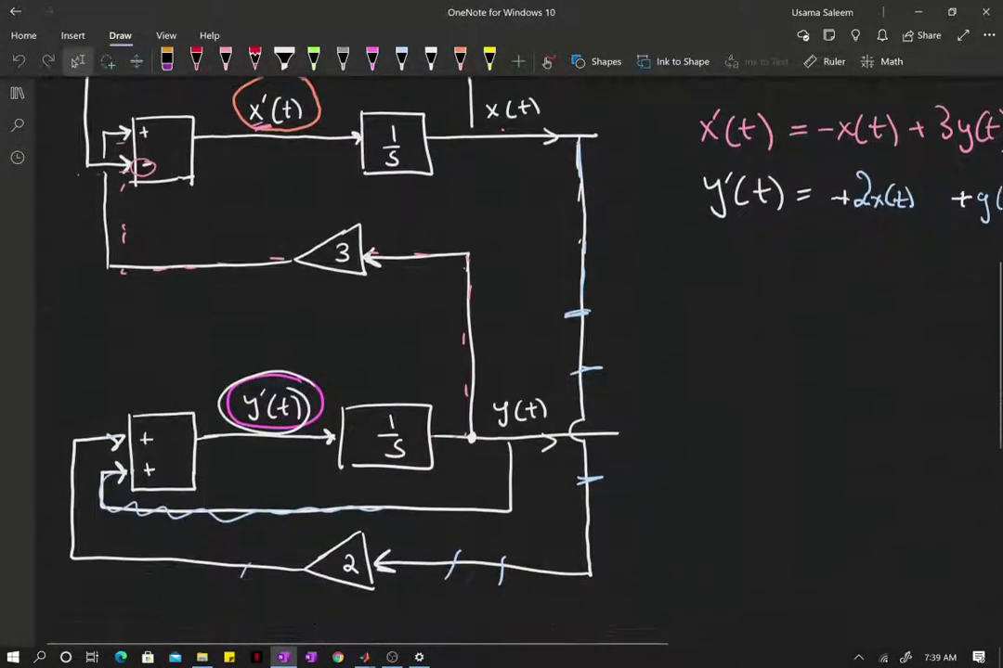
pyautogui.moveTo(364, 655)
pyautogui.click(422, 613)
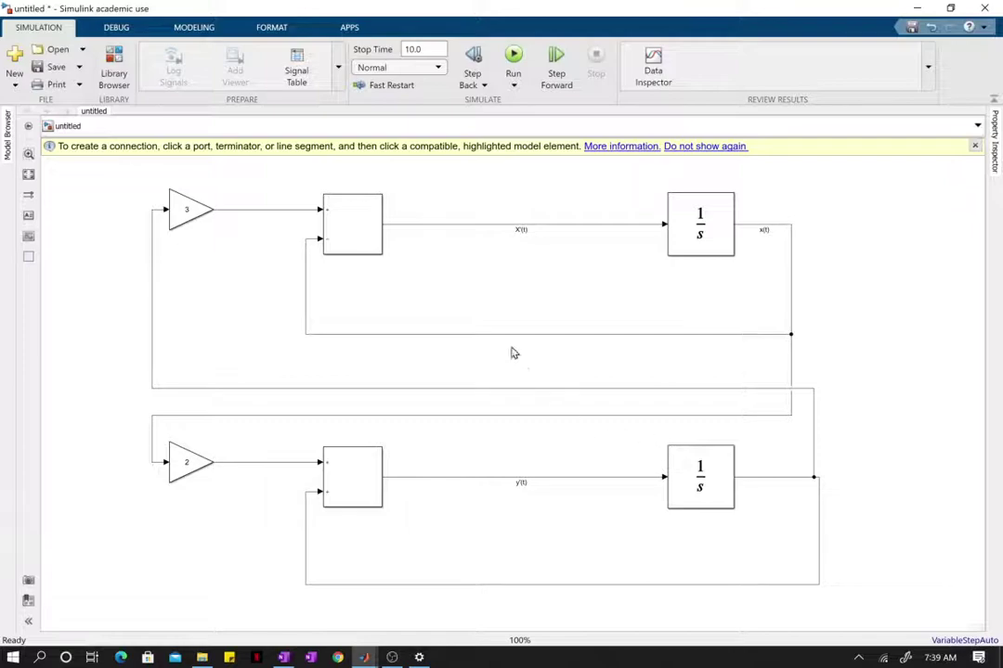
# Set the simulation stop time to 30 and run the model.
pyautogui.click(432, 48)
pyautogui.write('30')
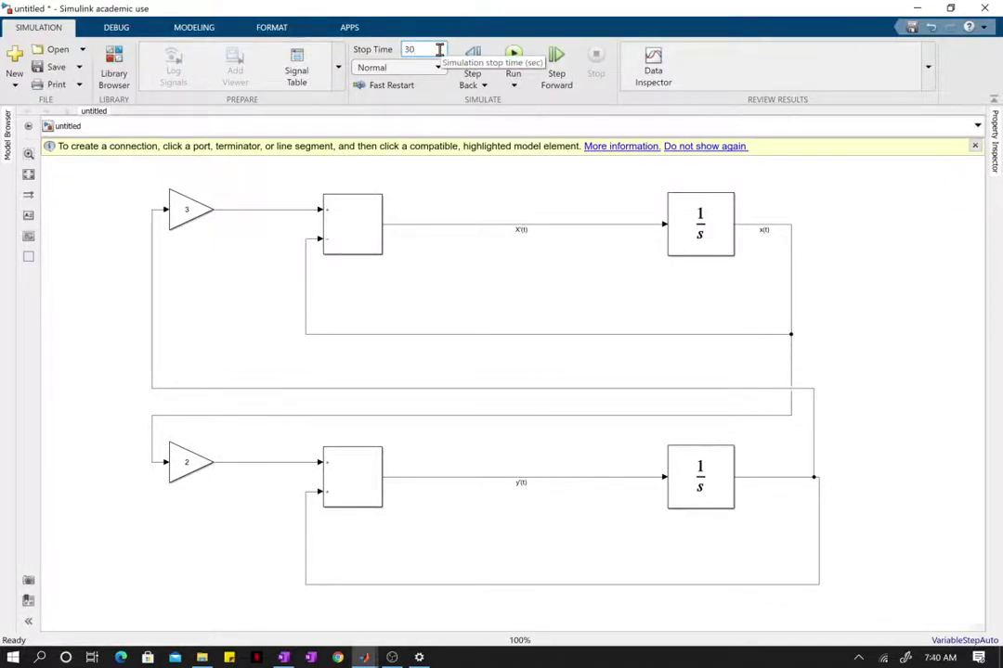
pyautogui.click(520, 61)
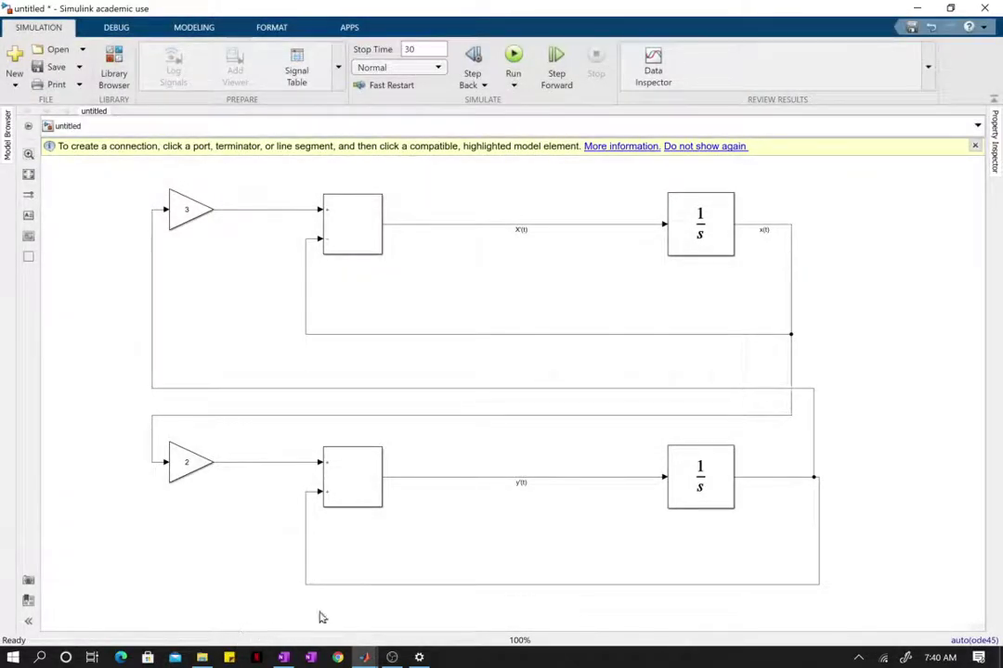
# Add a Scope block beyond the lower Integrator, enlarge it, and connect its input to the lower Integrator's output line.
pyautogui.scroll(-3, 344, 566)
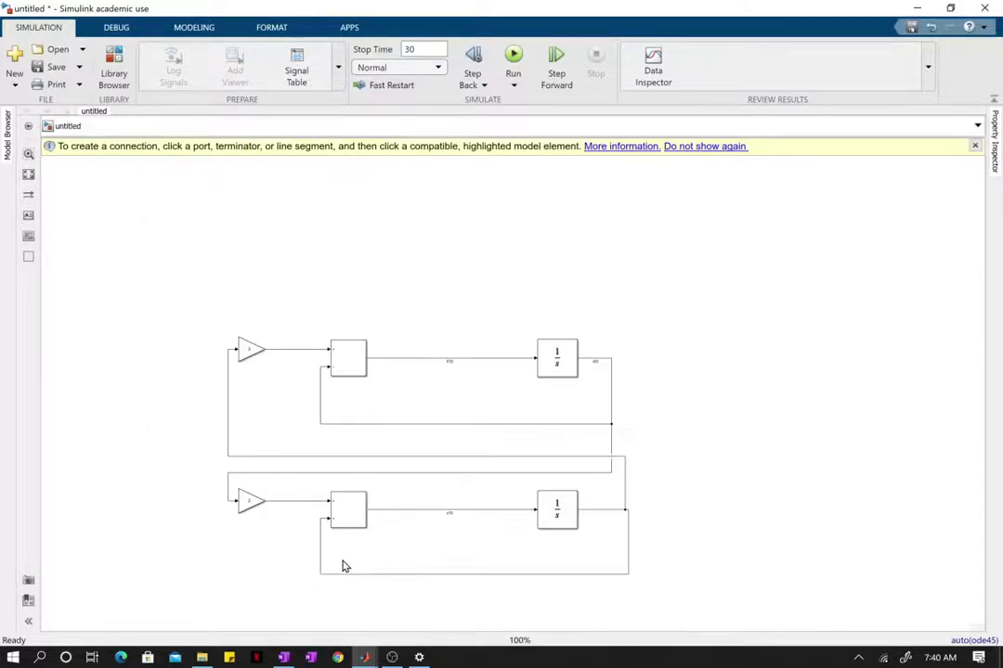
pyautogui.scroll(3, 344, 566)
pyautogui.scroll(2, 215, 554)
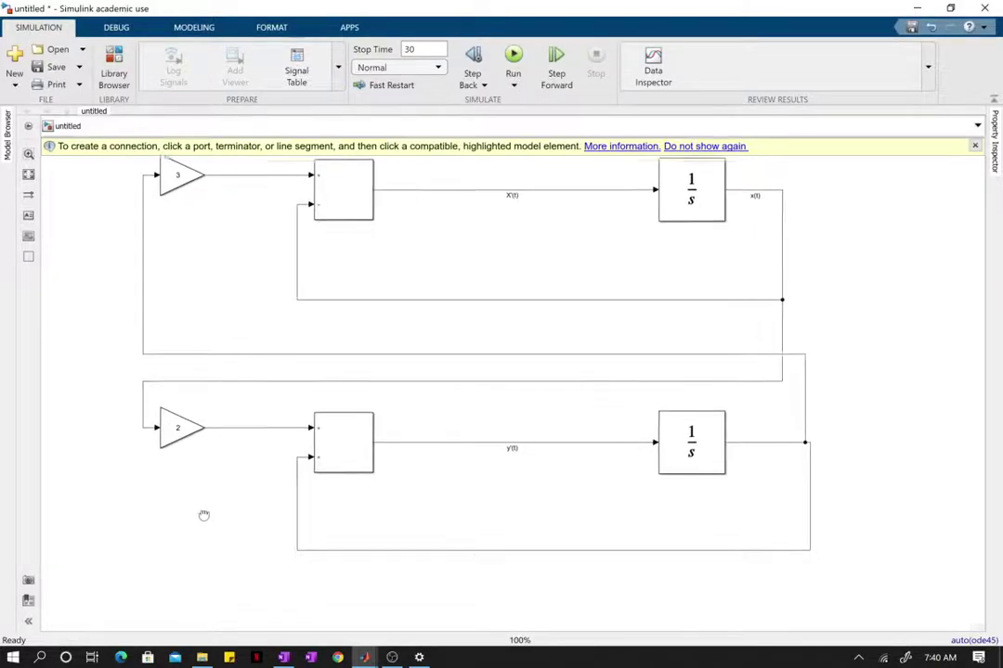
pyautogui.doubleClick(177, 564)
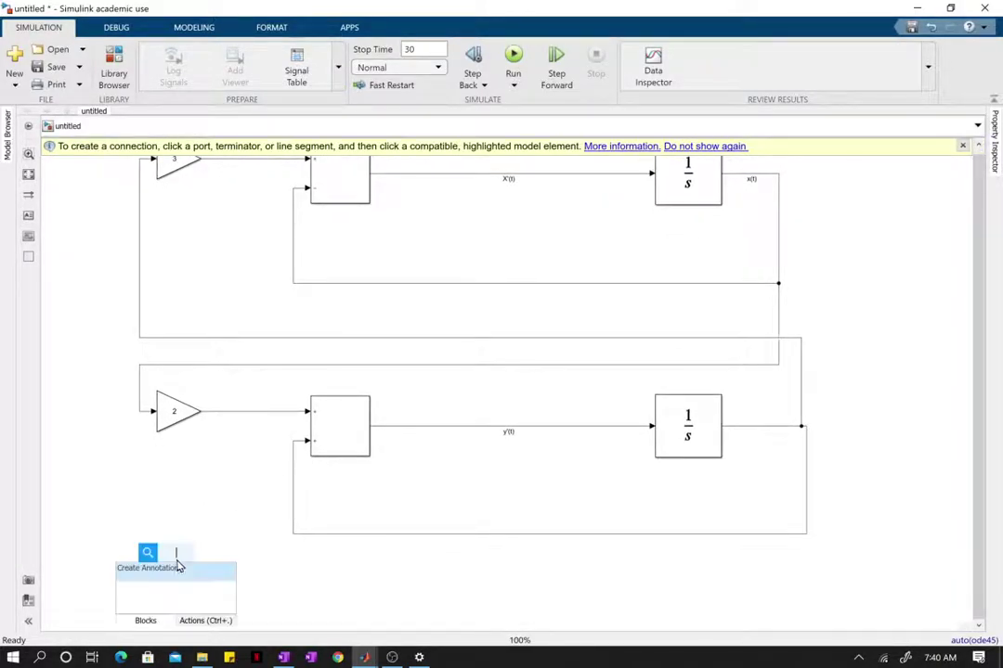
pyautogui.write('scope')
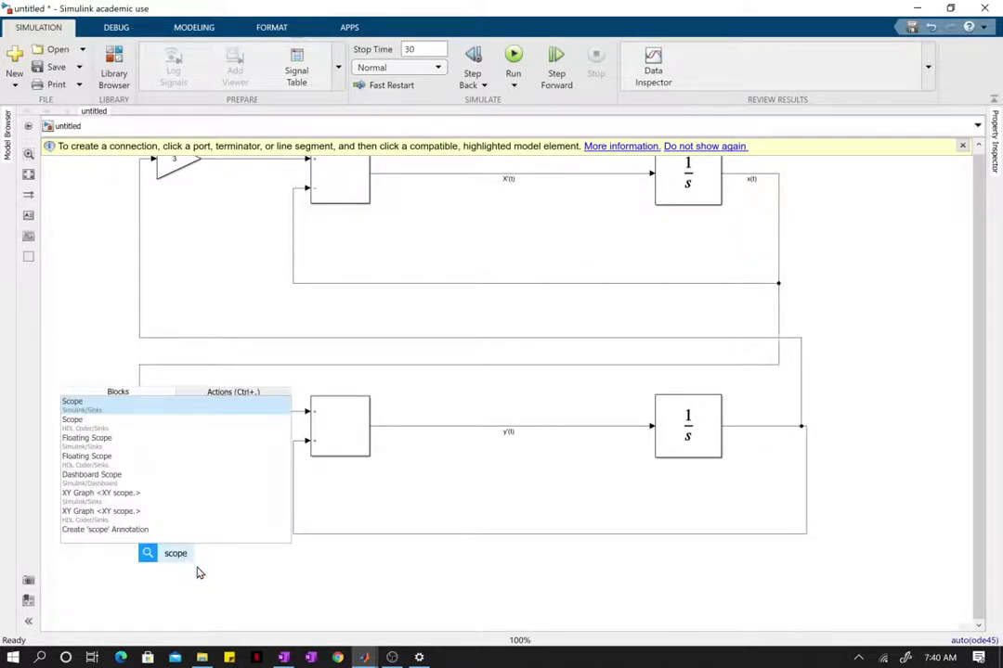
pyautogui.press('Return')
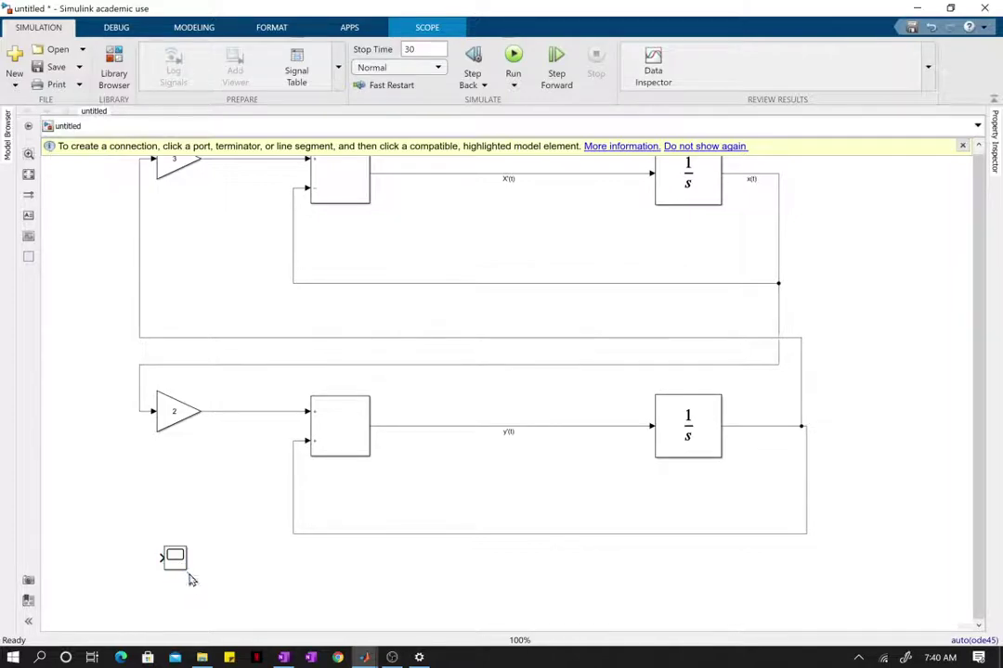
pyautogui.moveTo(189, 574)
pyautogui.mouseDown()
pyautogui.moveTo(240, 618)
pyautogui.moveTo(247, 560)
pyautogui.moveTo(688, 533)
pyautogui.moveTo(885, 358)
pyautogui.moveTo(914, 410)
pyautogui.moveTo(941, 430)
pyautogui.moveTo(833, 436)
pyautogui.moveTo(812, 469)
pyautogui.mouseUp()
pyautogui.click(827, 405)
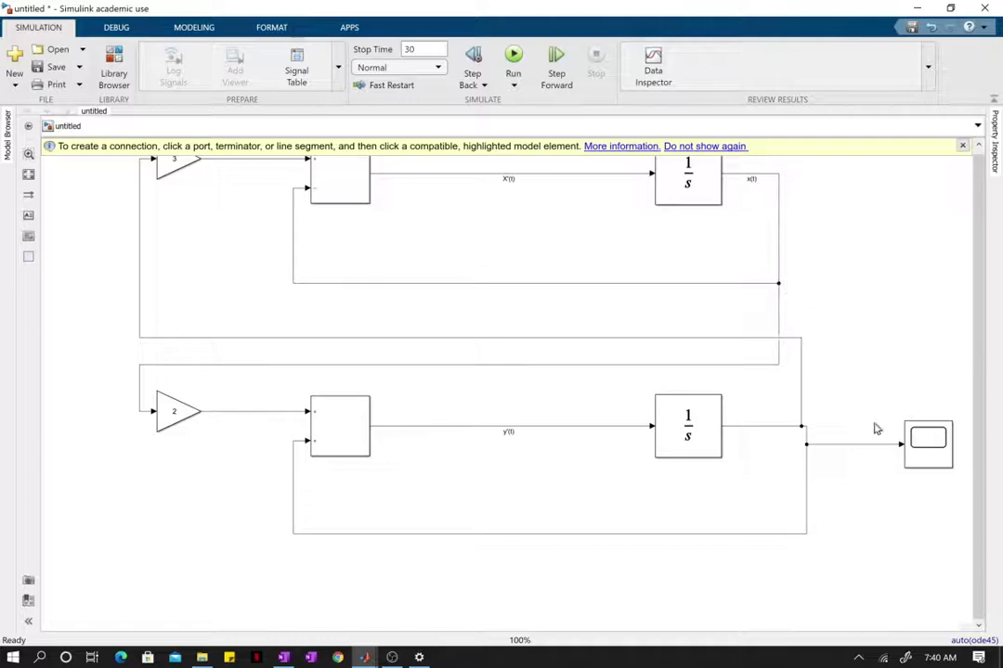
# Connect a second Scope input to a branch of the x(t) line and move the Scope down beside the lower feedback loop.
pyautogui.moveTo(908, 460); pyautogui.dragTo(779, 284)
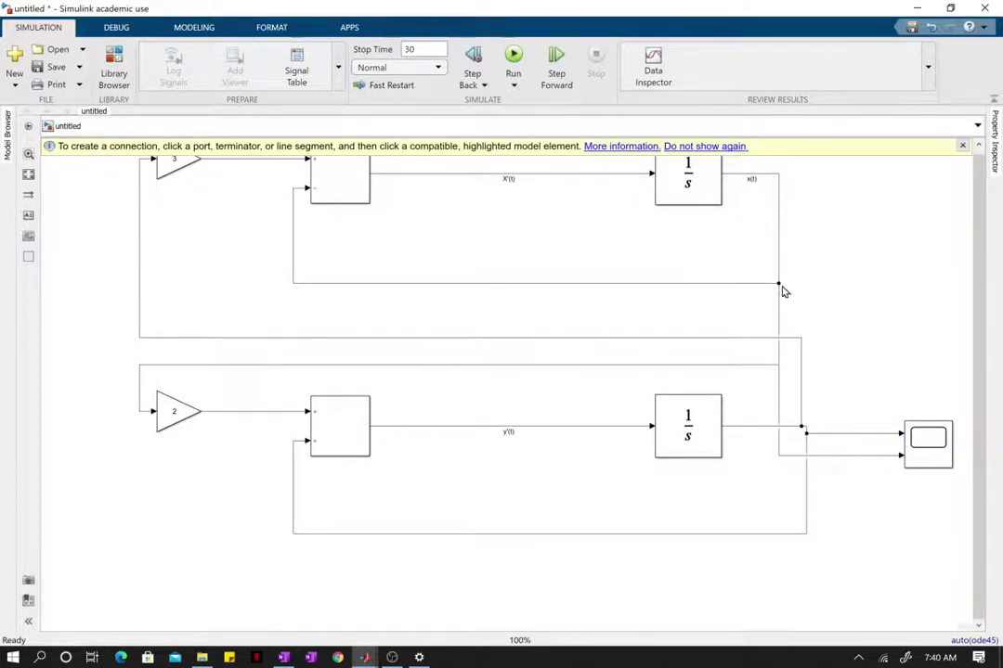
pyautogui.moveTo(940, 452); pyautogui.dragTo(899, 558)
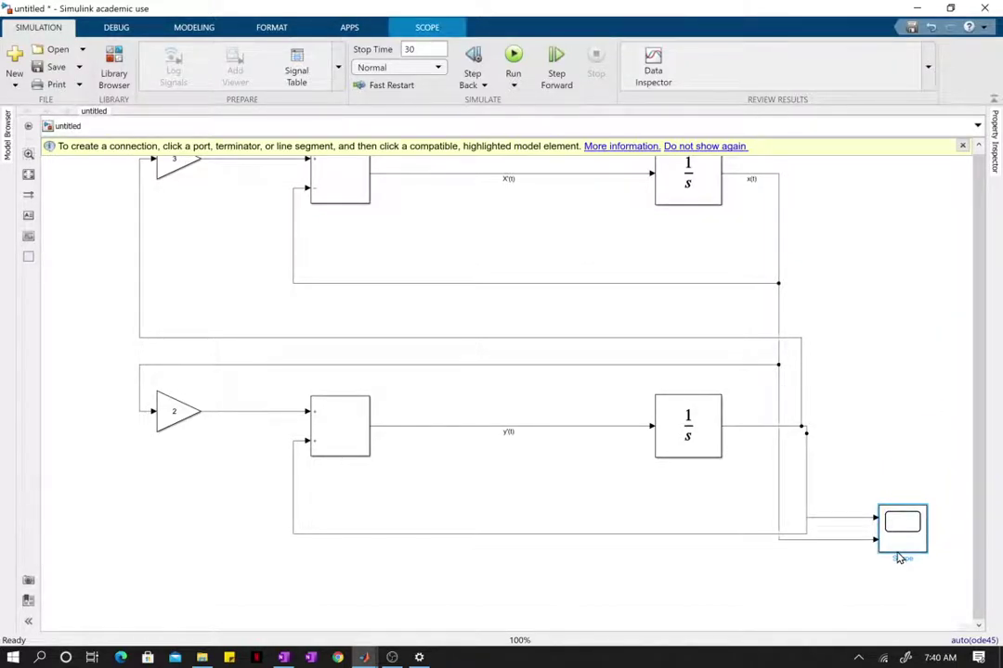
pyautogui.moveTo(899, 558); pyautogui.dragTo(891, 579)
# Run the simulation and examine both signals in an enlarged Scope window, closing it when done.
pyautogui.click(513, 57)
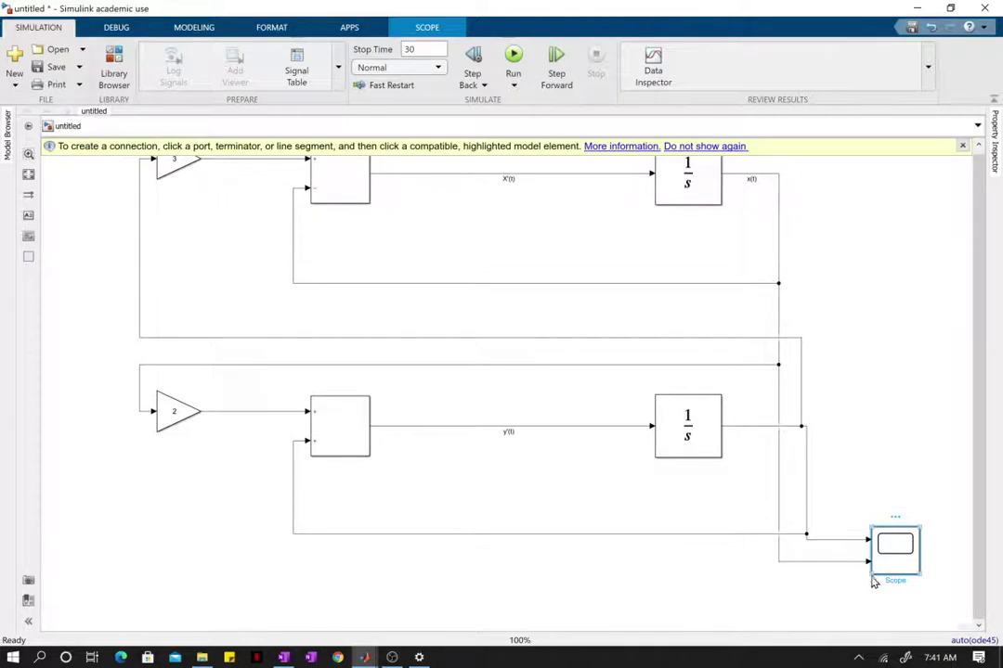
pyautogui.doubleClick(877, 575)
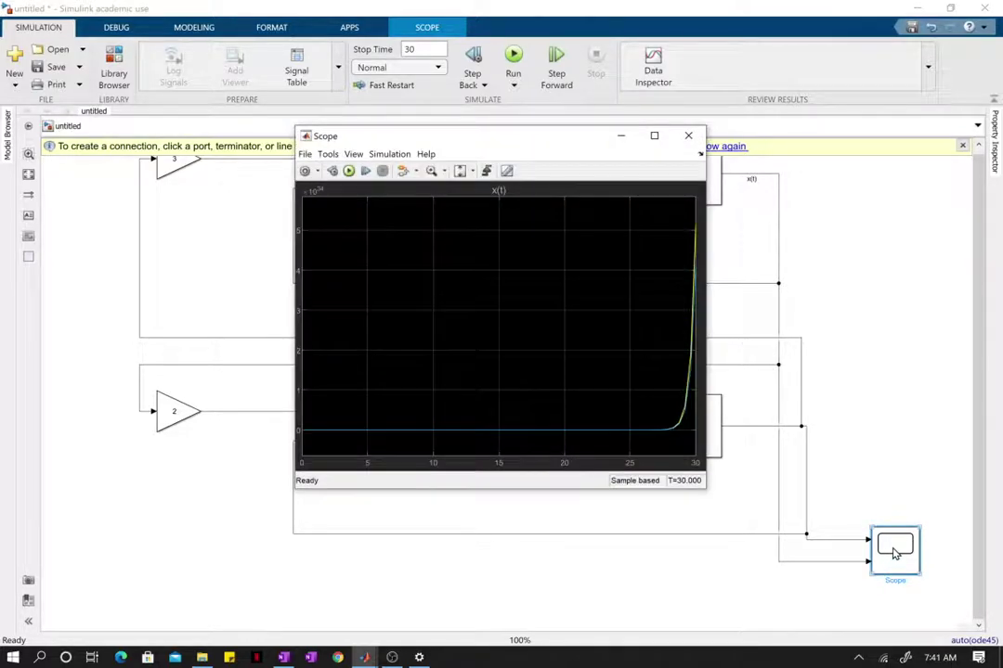
pyautogui.moveTo(705, 495); pyautogui.dragTo(843, 569)
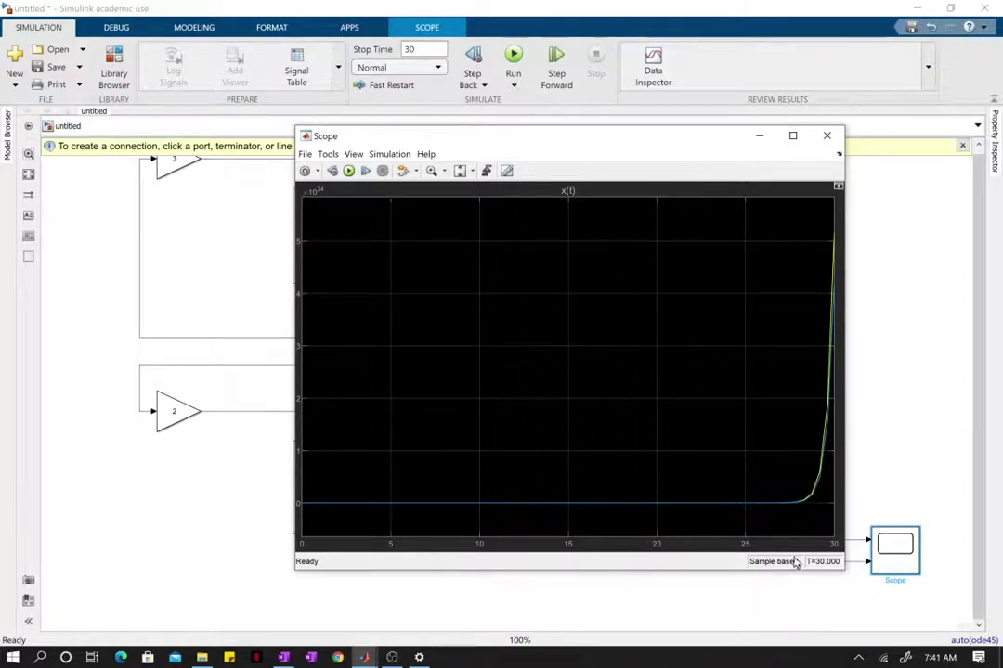
pyautogui.click(827, 137)
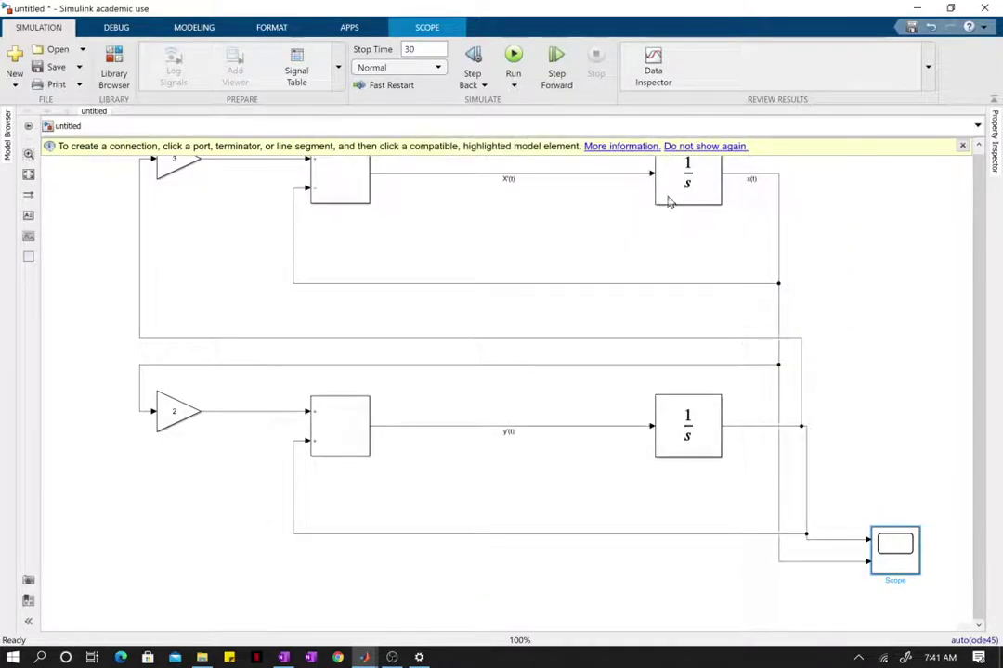
# Set the upper Integrator's initial condition to 0.
pyautogui.scroll(1, 767, 329)
pyautogui.scroll(-2, 767, 327)
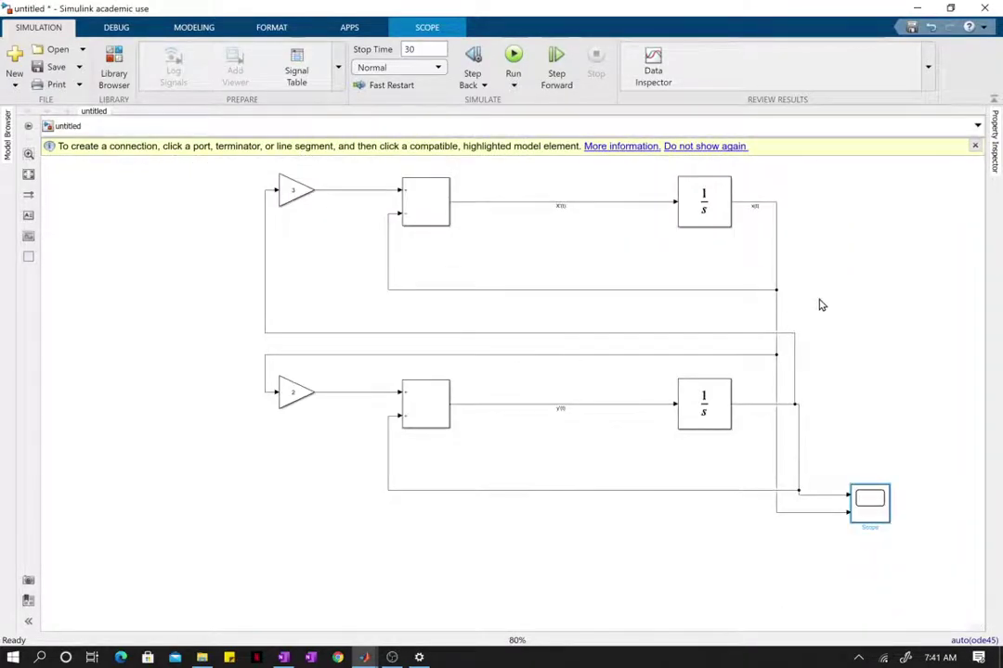
pyautogui.moveTo(808, 321); pyautogui.dragTo(682, 399)
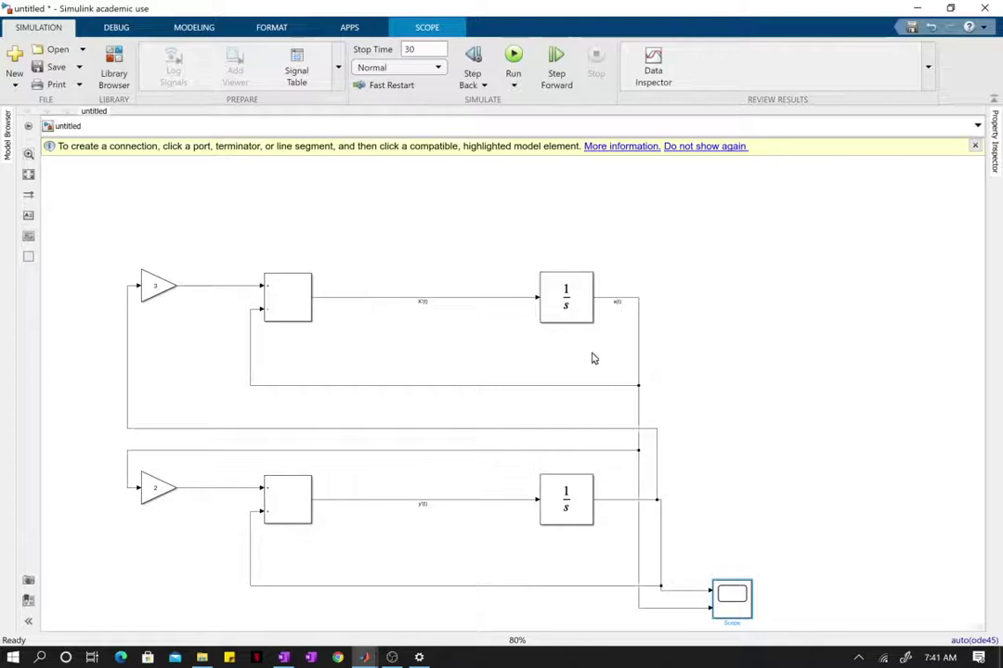
pyautogui.doubleClick(559, 305)
pyautogui.doubleClick(680, 241)
pyautogui.write('0')
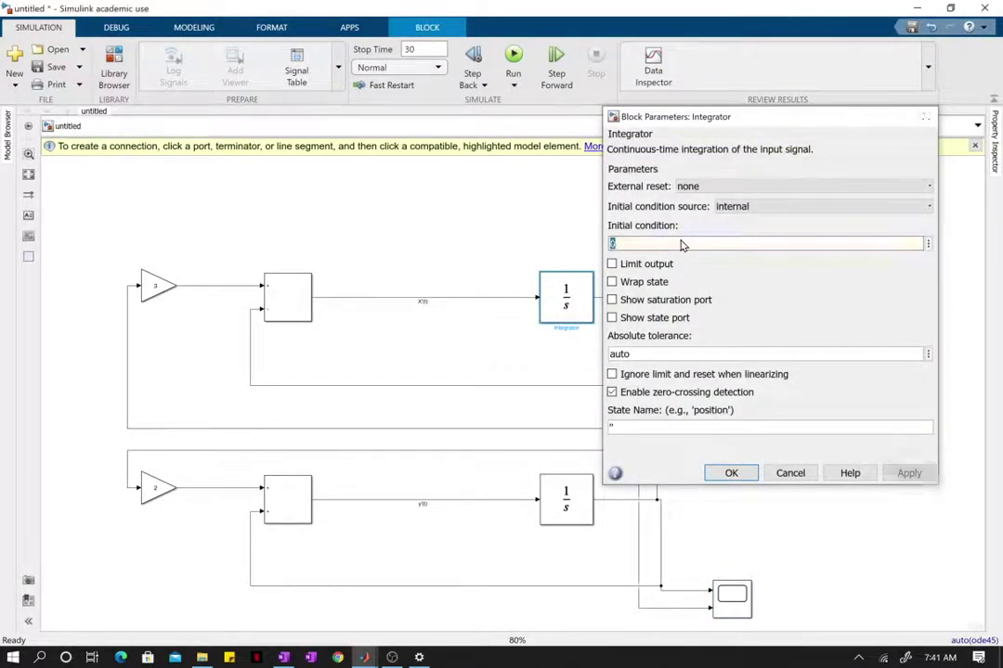
pyautogui.press('Return')
# Set the lower Integrator's initial condition to 2.
pyautogui.doubleClick(565, 506)
pyautogui.doubleClick(622, 401)
pyautogui.write('2')
pyautogui.click(730, 631)
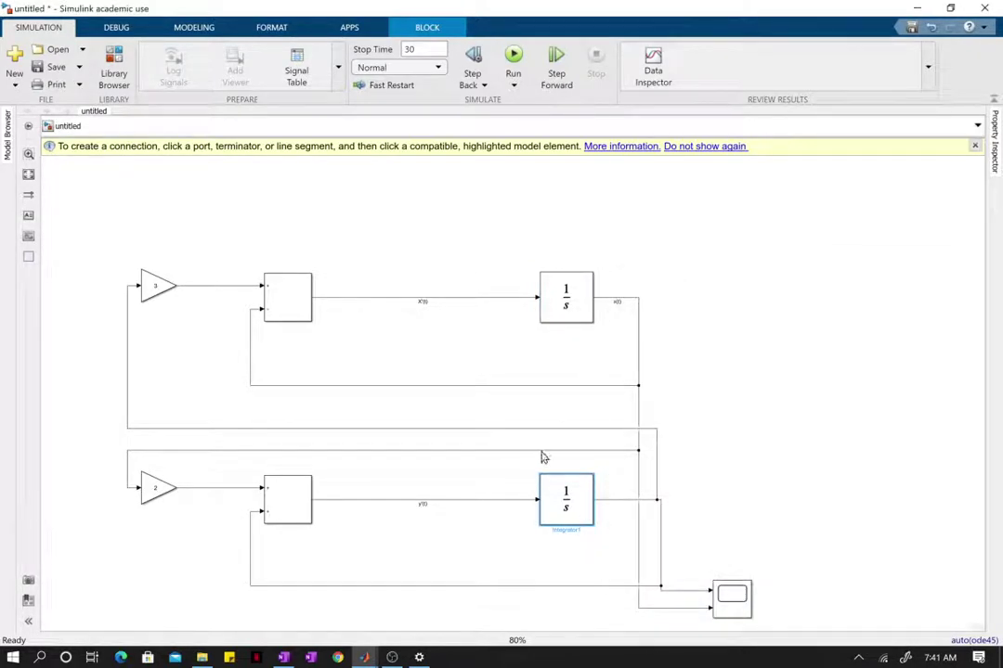
# Rerun the simulation with the changed initial conditions and inspect the Scope plot, closing it when done.
pyautogui.click(518, 56)
pyautogui.doubleClick(726, 605)
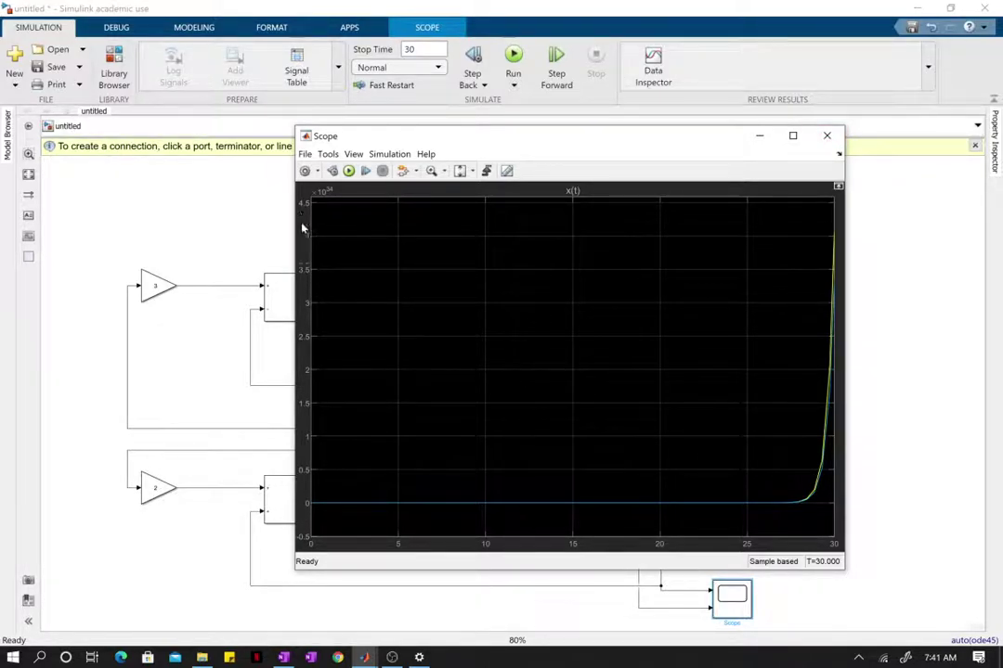
pyautogui.click(826, 136)
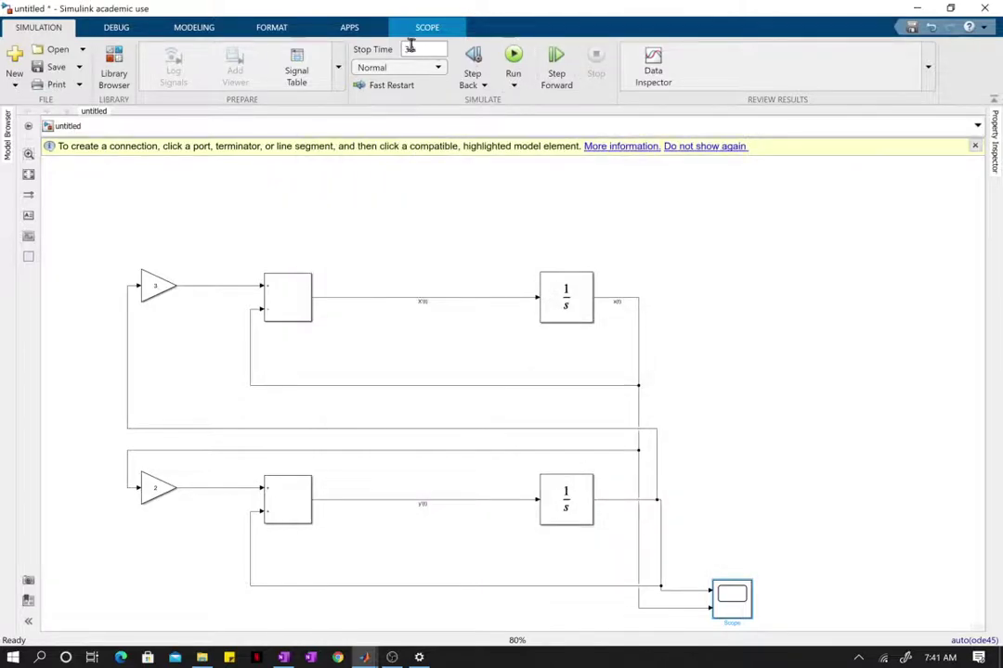
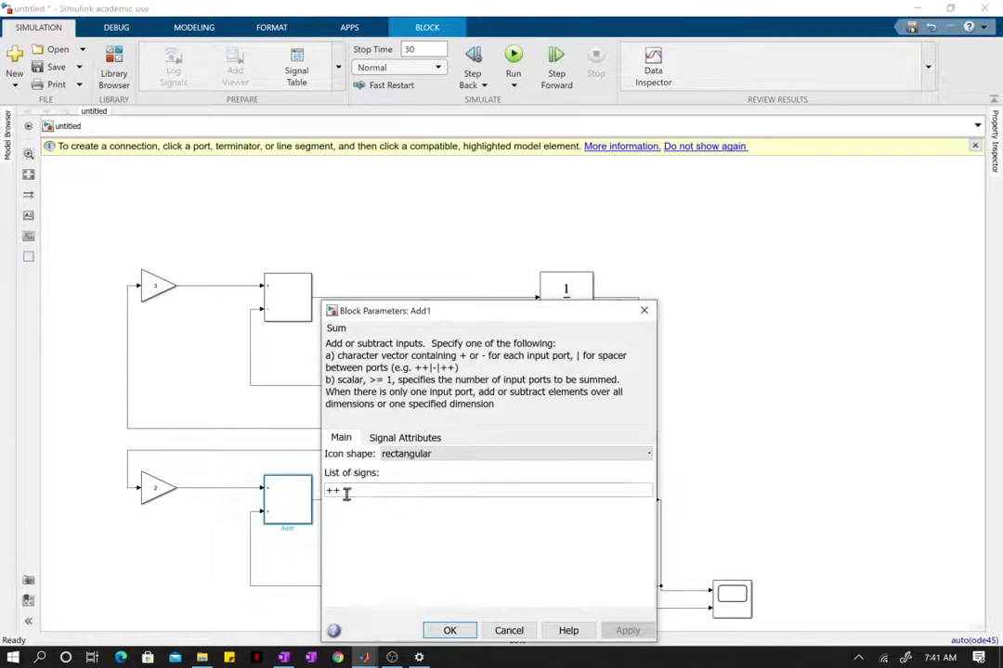
# Change the lower Add block's list of signs to +- so that its second input is subtracted.
pyautogui.doubleClick(345, 492)
pyautogui.click(345, 492)
pyautogui.press('BackSpace')
pyautogui.write('-')
pyautogui.press('Return')
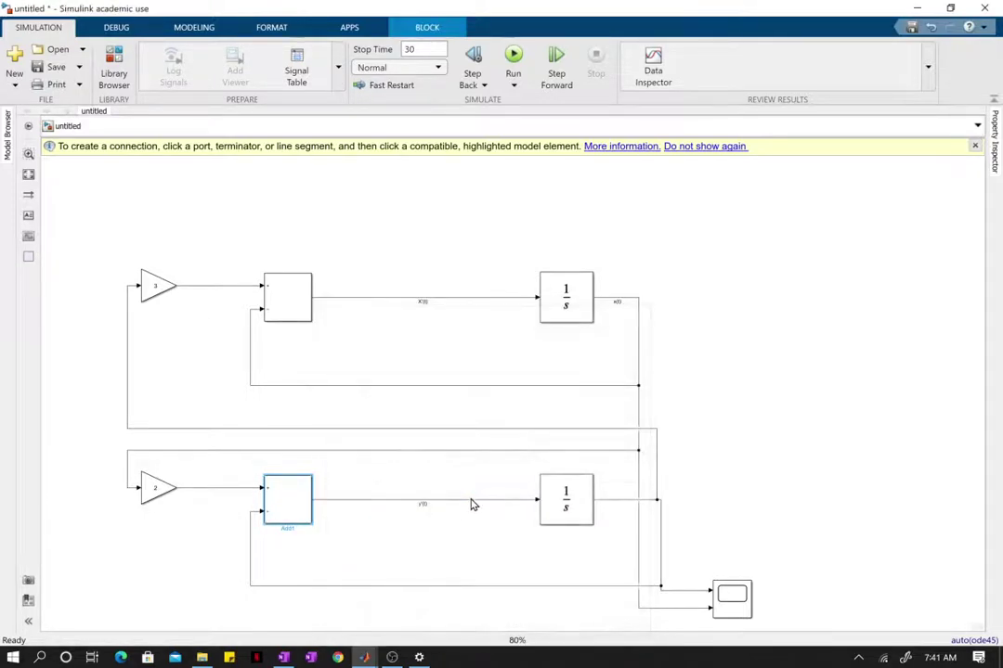
# Simulate the model with the changed Add signs and inspect the resulting curves in the Scope, closing it when done.
pyautogui.click(514, 57)
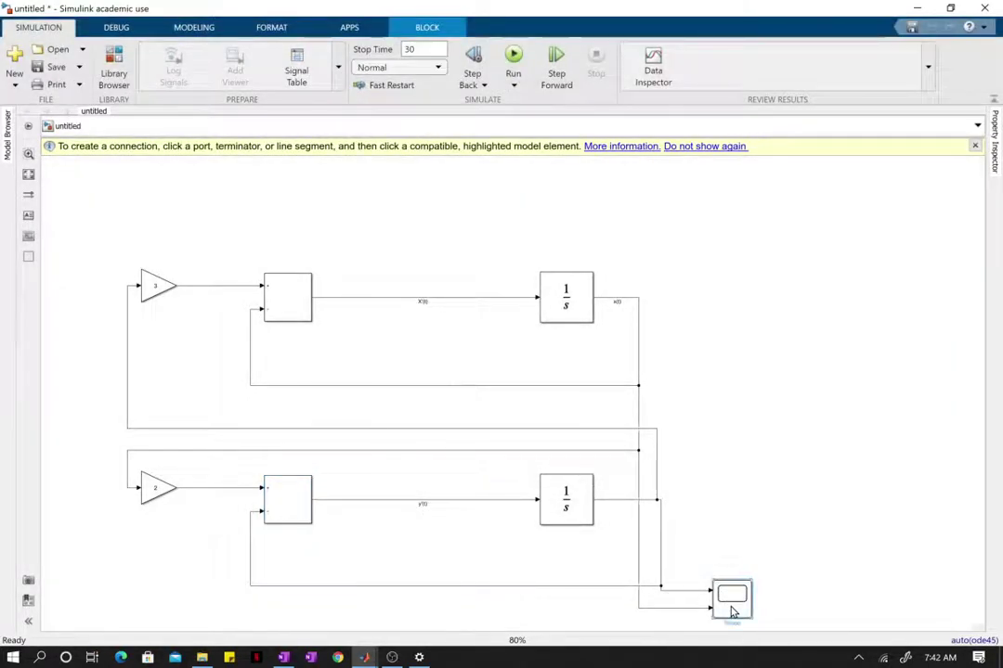
pyautogui.doubleClick(732, 610)
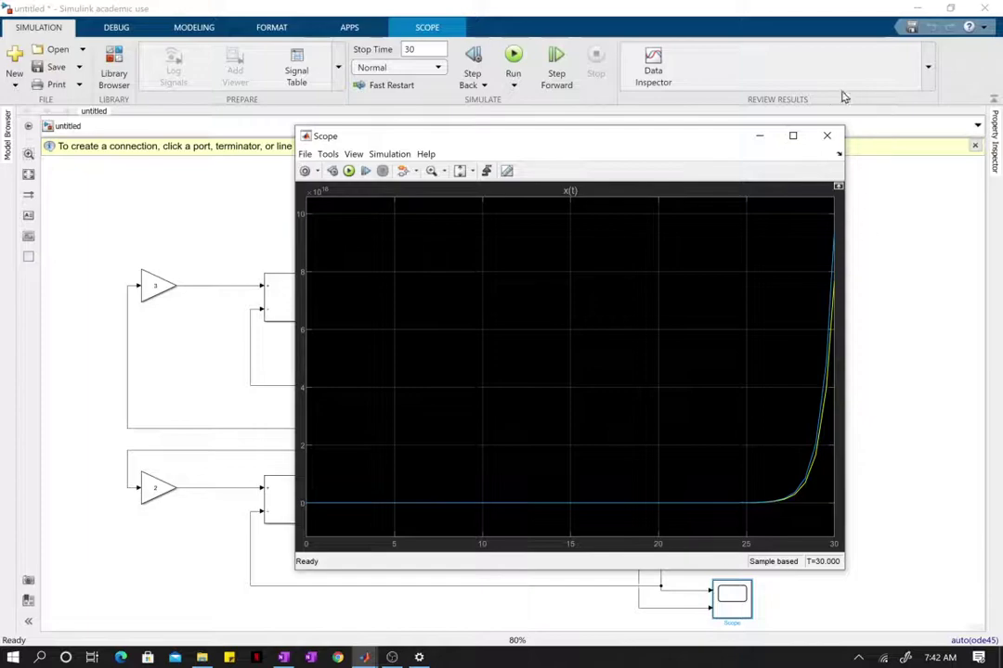
pyautogui.click(828, 138)
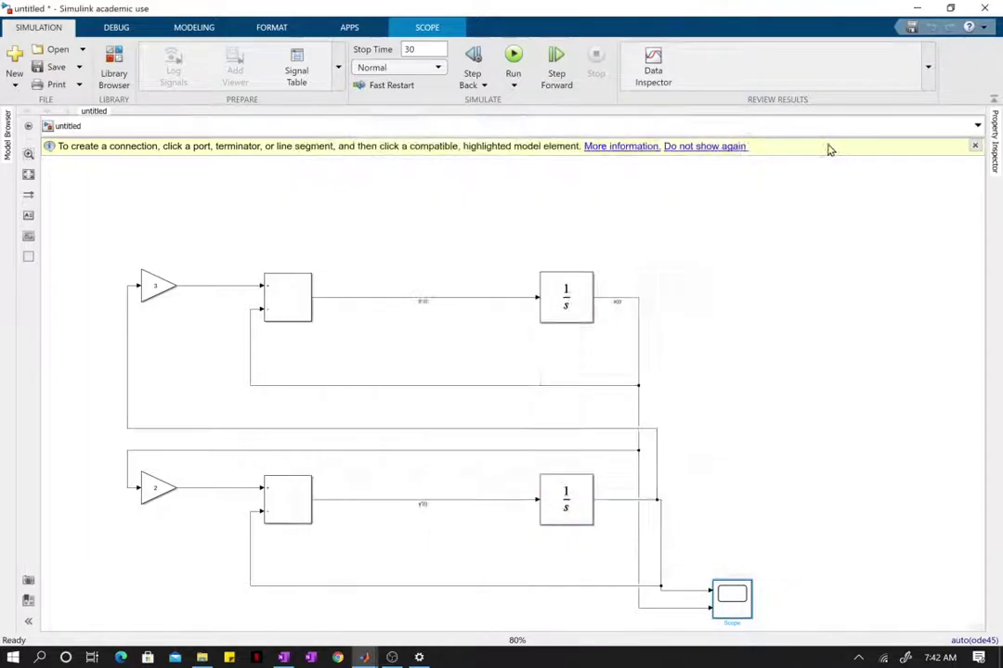
# Check the block parameters of the upper and lower Integrators, leaving both dialogs without making changes.
pyautogui.doubleClick(557, 316)
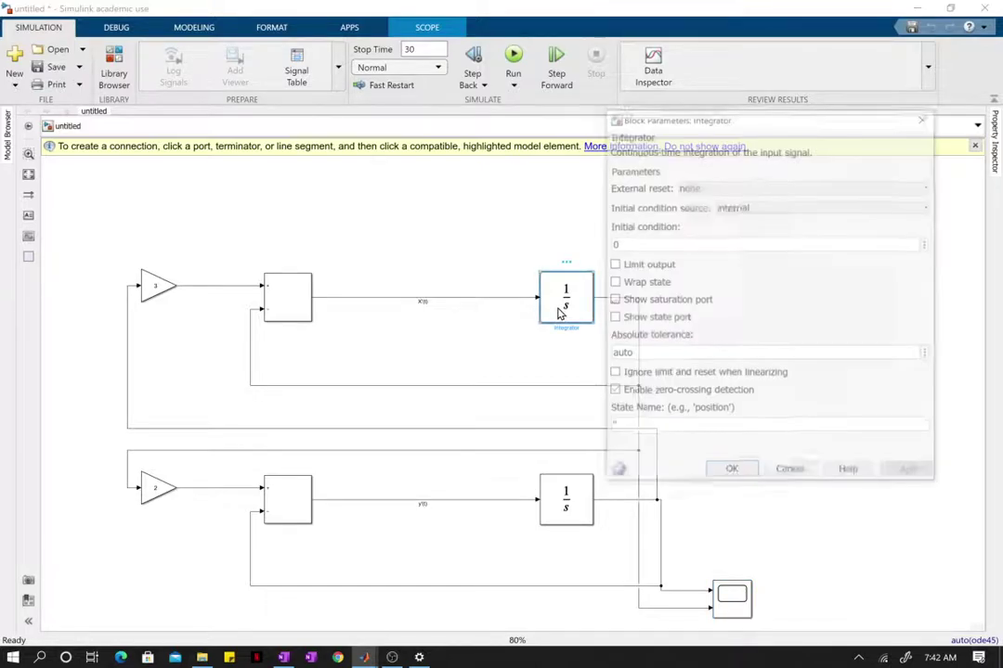
pyautogui.click(924, 113)
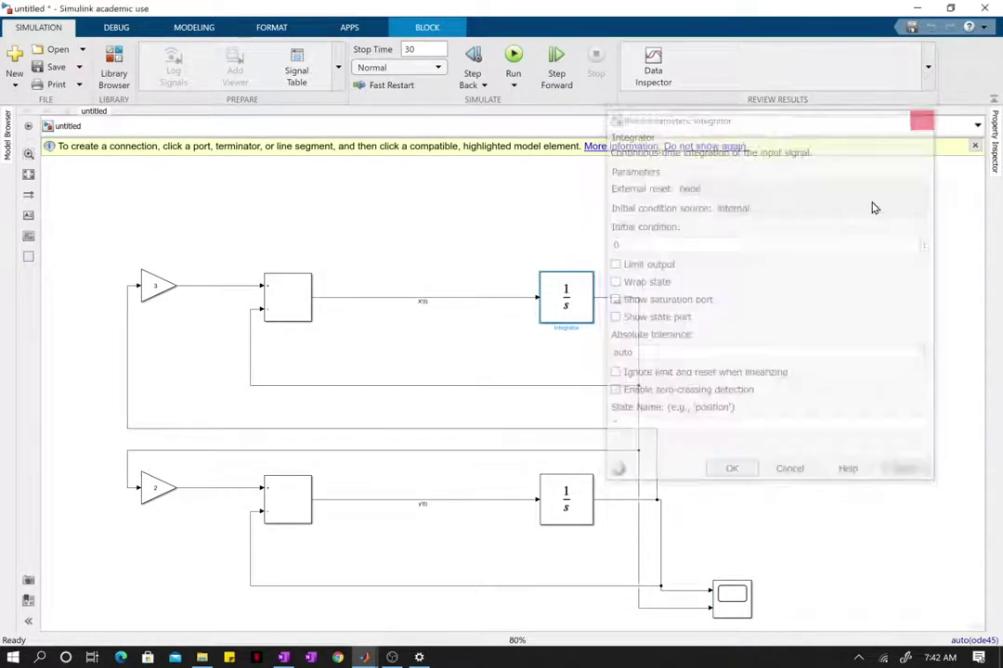
pyautogui.doubleClick(566, 504)
pyautogui.click(926, 269)
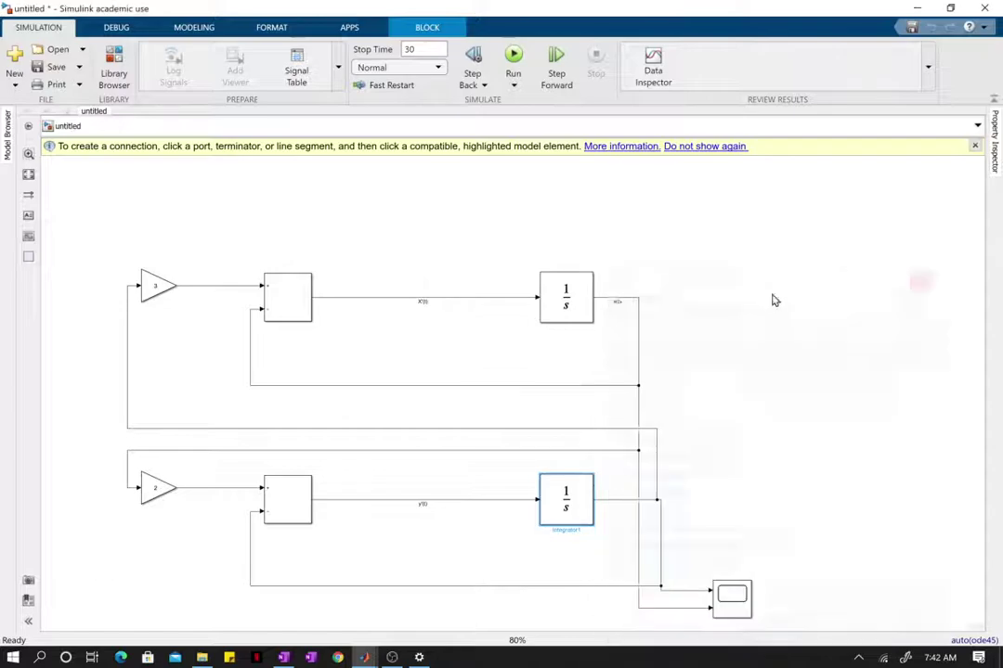
# Set the initial condition to 5 in the upper Integrator and to 4 in the lower Integrator.
pyautogui.doubleClick(566, 297)
pyautogui.doubleClick(647, 243)
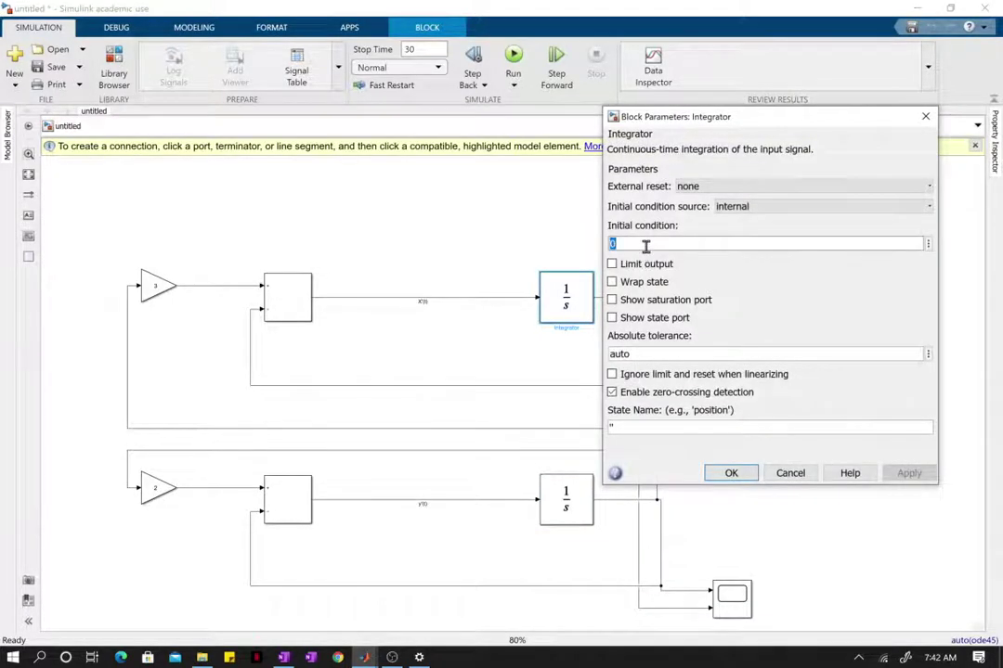
pyautogui.write('5')
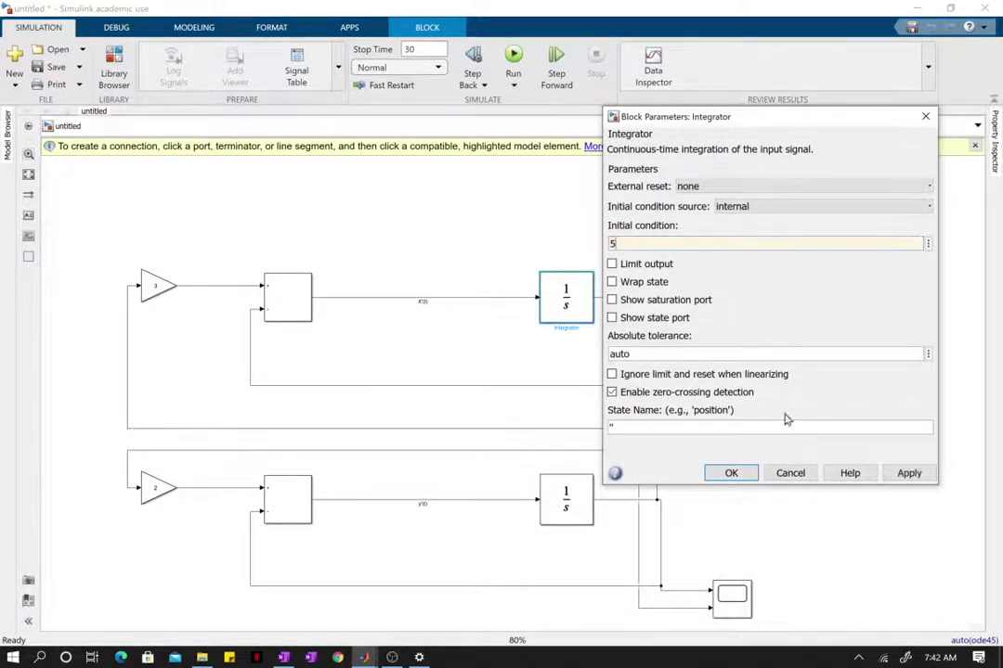
pyautogui.click(738, 474)
pyautogui.doubleClick(573, 492)
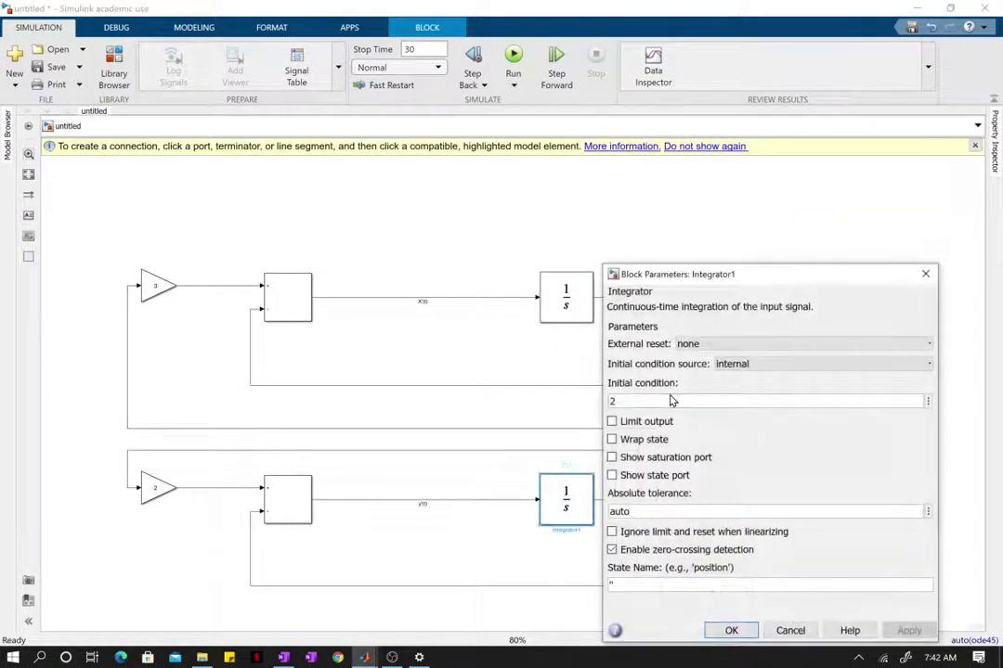
pyautogui.doubleClick(668, 400)
pyautogui.write('4')
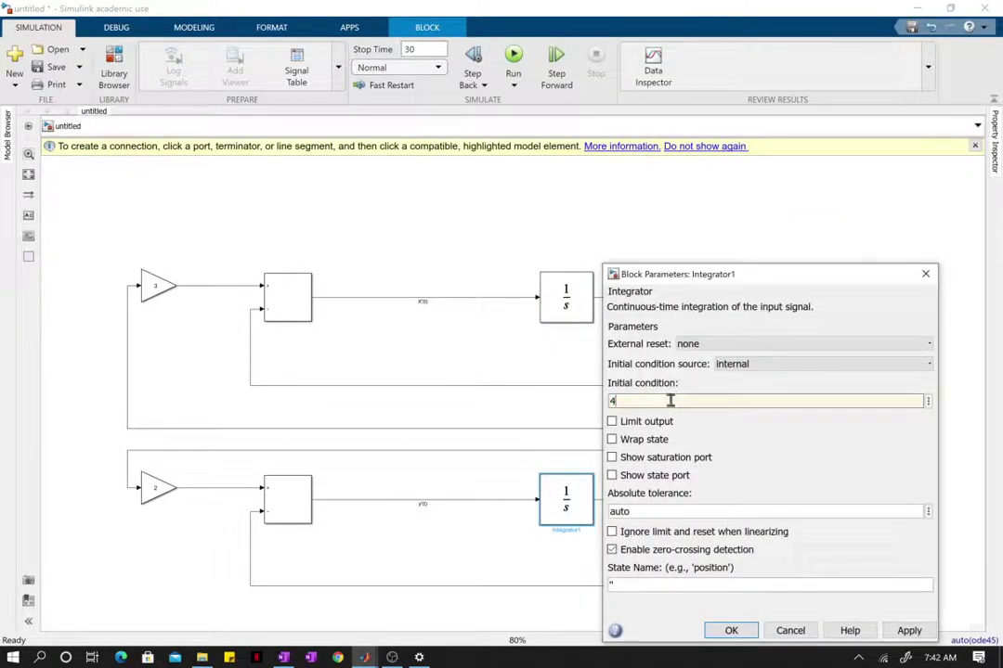
pyautogui.press('Return')
# Simulate the model with the new initial conditions and inspect the curves in the Scope, closing it when done.
pyautogui.hotkey('ctrl', 't')
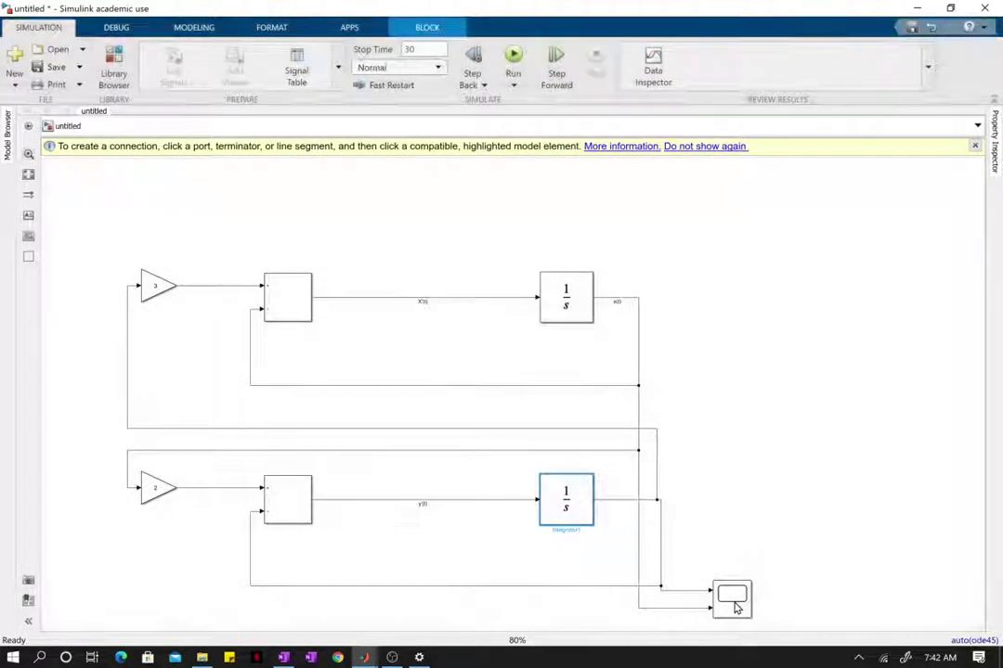
pyautogui.click(737, 607)
pyautogui.doubleClick(736, 607)
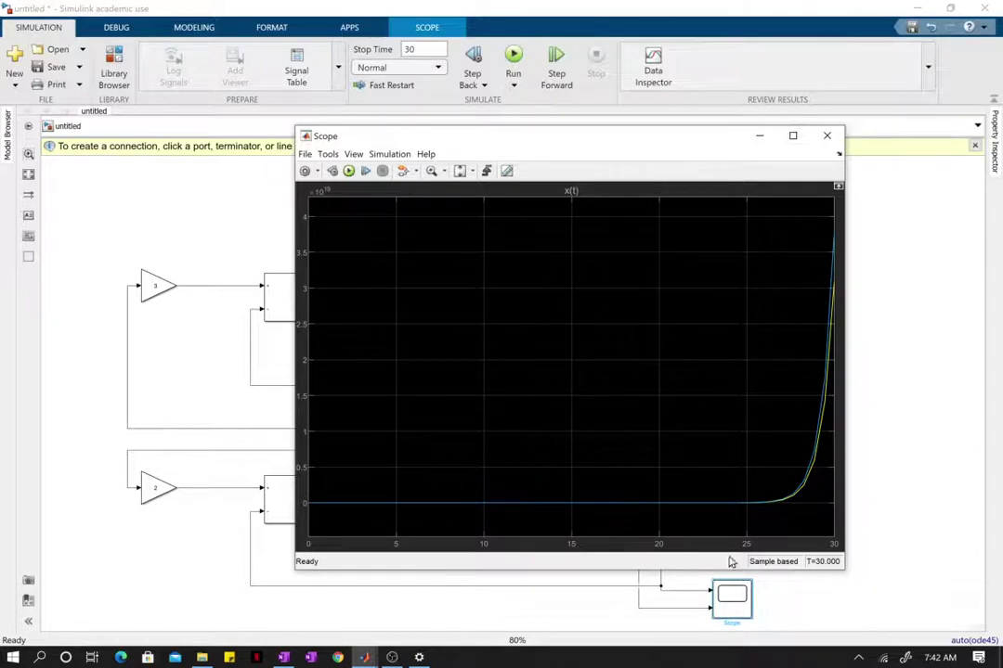
pyautogui.click(826, 138)
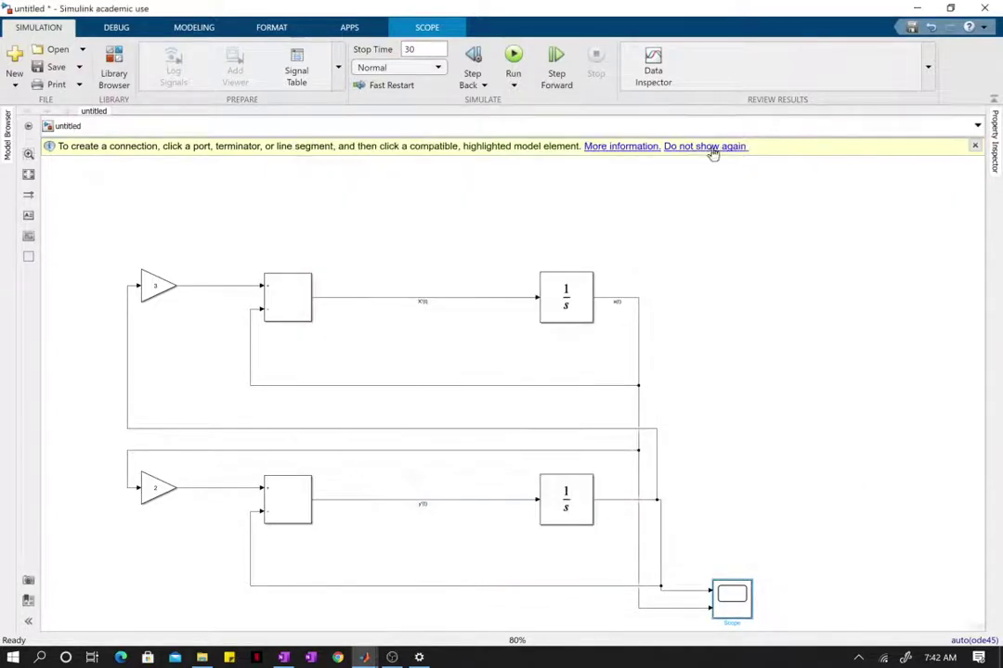
# Set the simulation stop time to 10.
pyautogui.click(415, 51)
pyautogui.write('10')
pyautogui.press('Return')
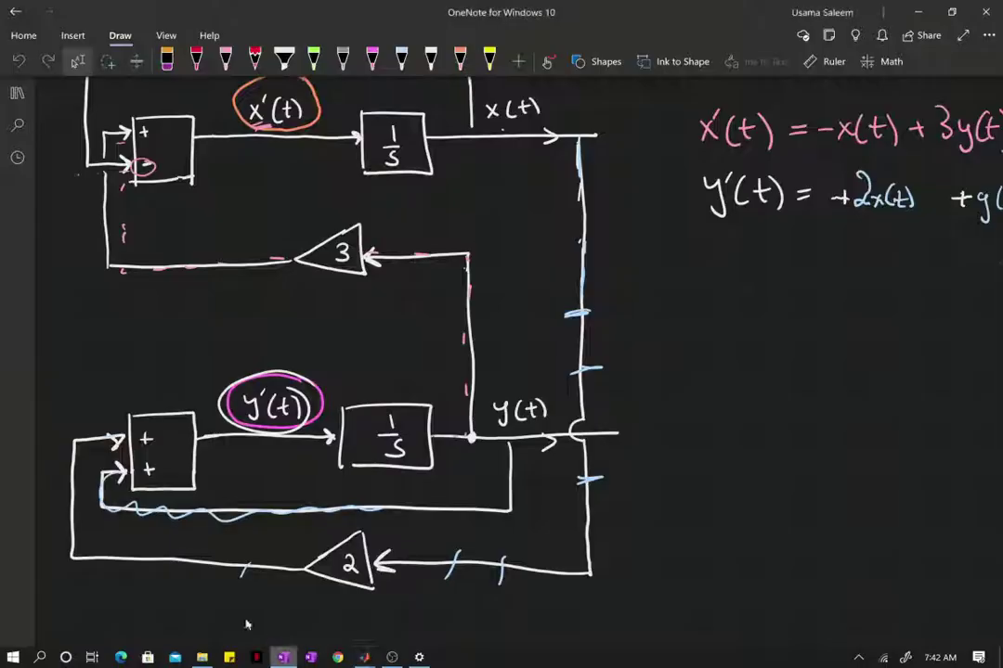
# Switch to OneNote to check the summing block signs in the handwritten block diagram, then return to the Simulink model.
pyautogui.hotkey('alt', 'Tab')
pyautogui.scroll(2, 217, 479)
pyautogui.scroll(1, 217, 477)
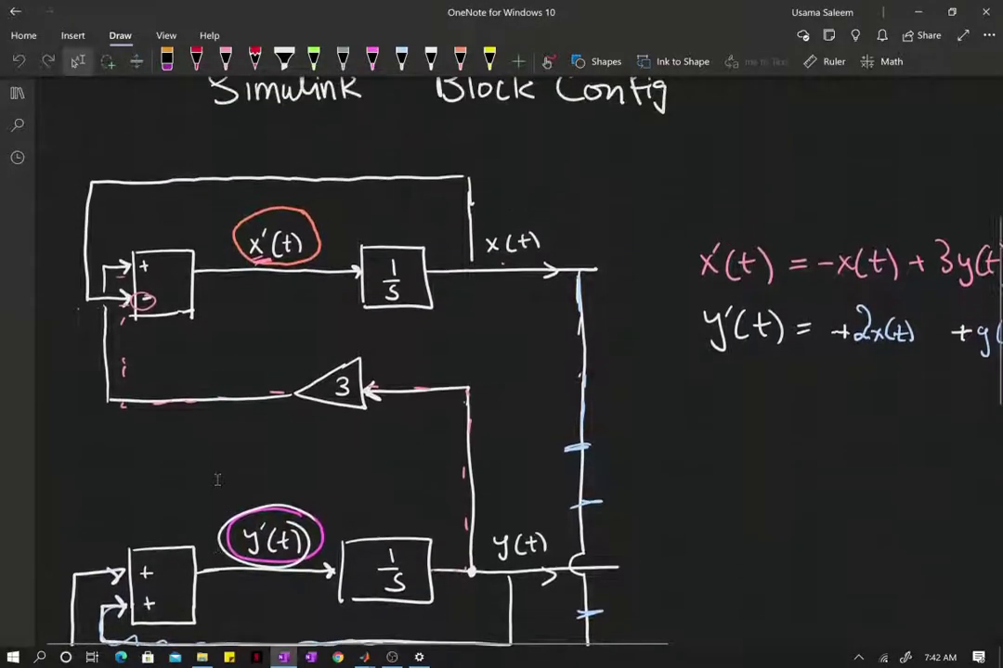
pyautogui.scroll(-2, 217, 477)
pyautogui.scroll(1, 217, 477)
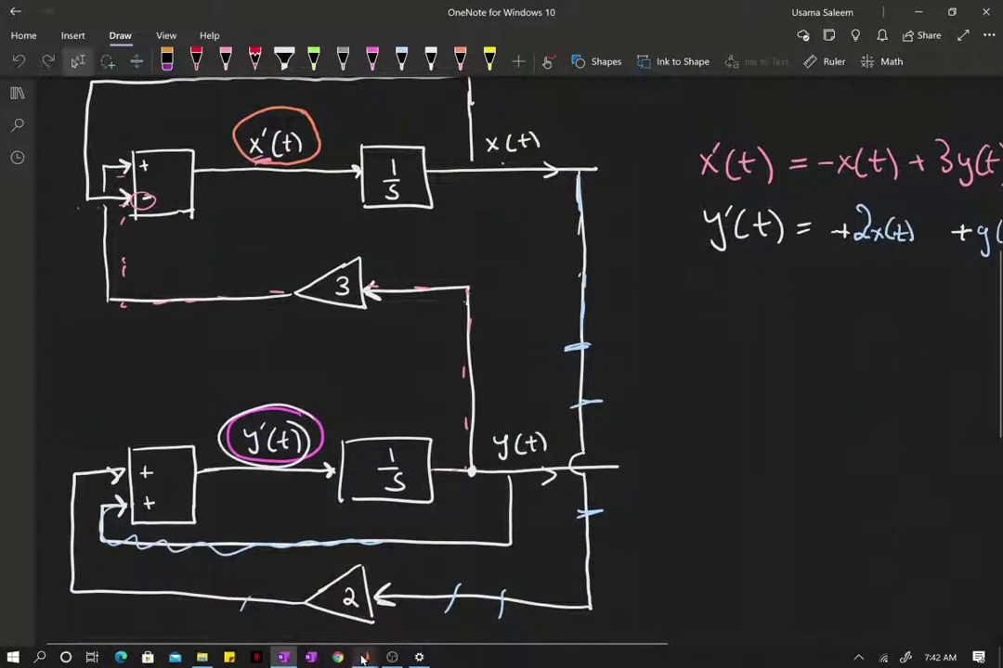
pyautogui.moveTo(364, 658)
pyautogui.click(423, 624)
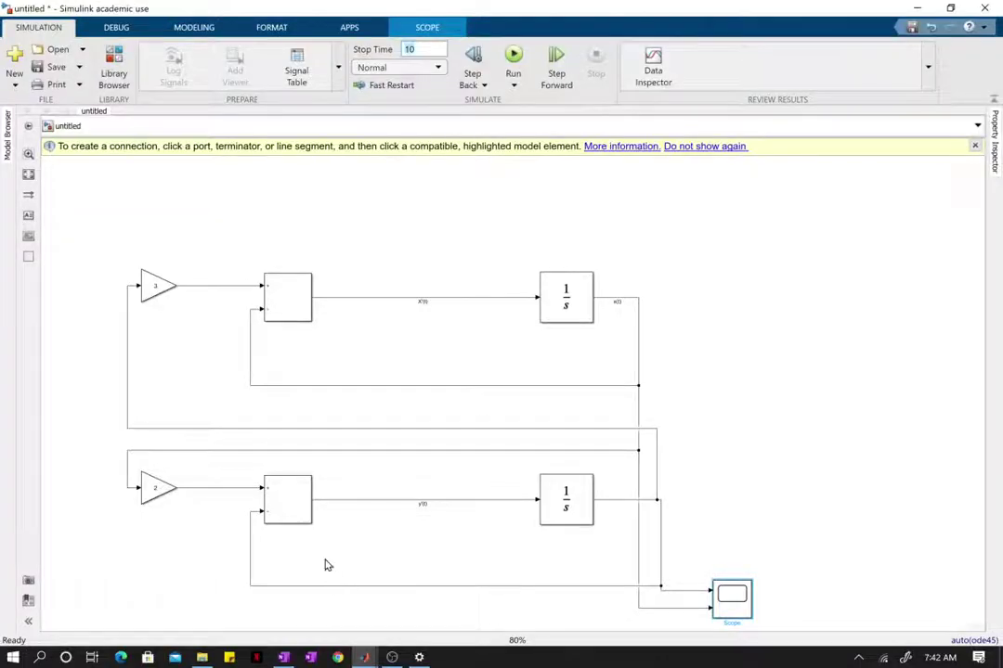
# Change the lower Add block's list of signs to ++ so that both inputs are added.
pyautogui.click(286, 511)
pyautogui.doubleClick(274, 516)
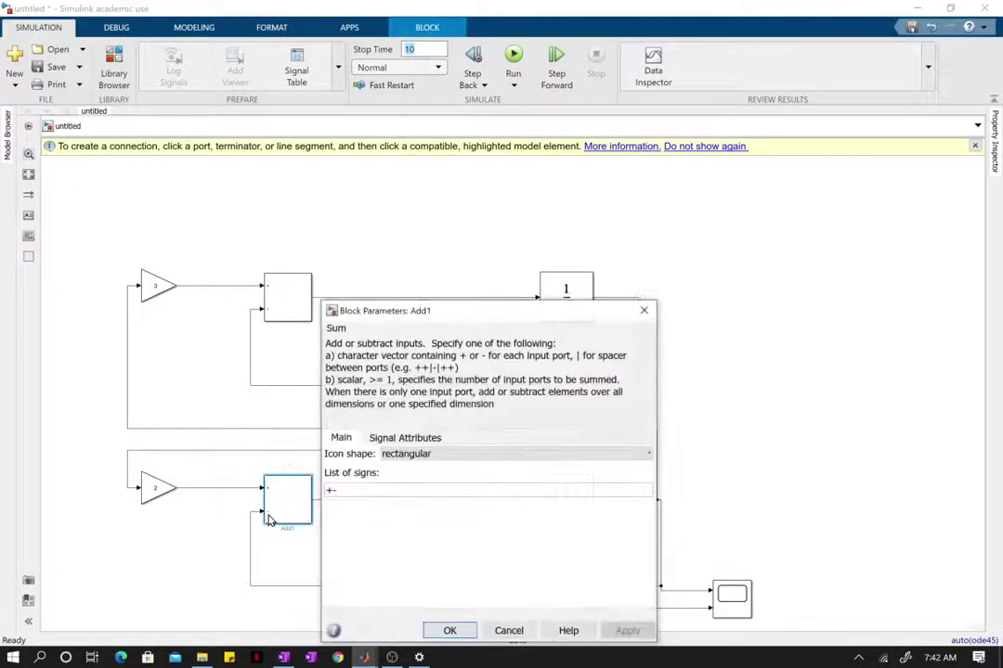
pyautogui.doubleClick(344, 490)
pyautogui.write('+-')
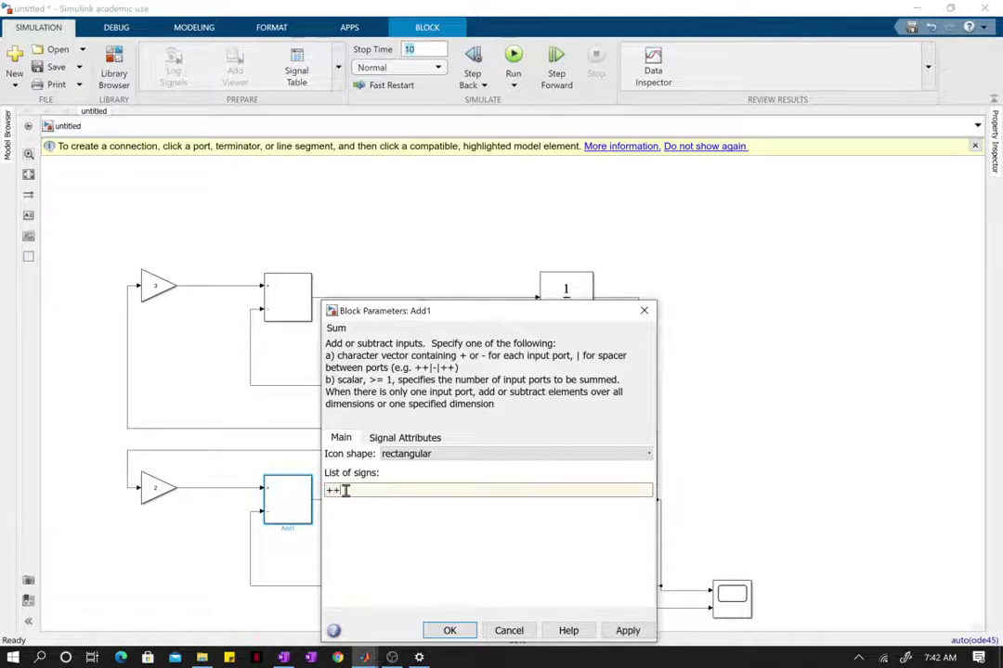
pyautogui.doubleClick(345, 491)
pyautogui.press('Return')
# Set the upper Integrator's initial condition to -5 and check the lower Integrator's block parameters.
pyautogui.doubleClick(570, 316)
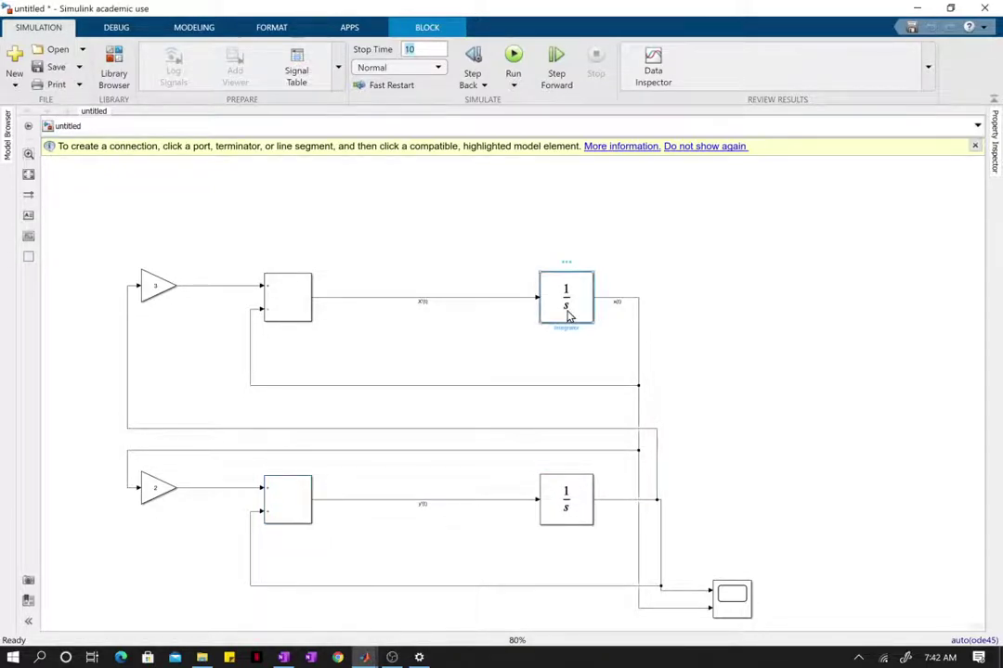
pyautogui.moveTo(610, 244); pyautogui.dragTo(654, 249)
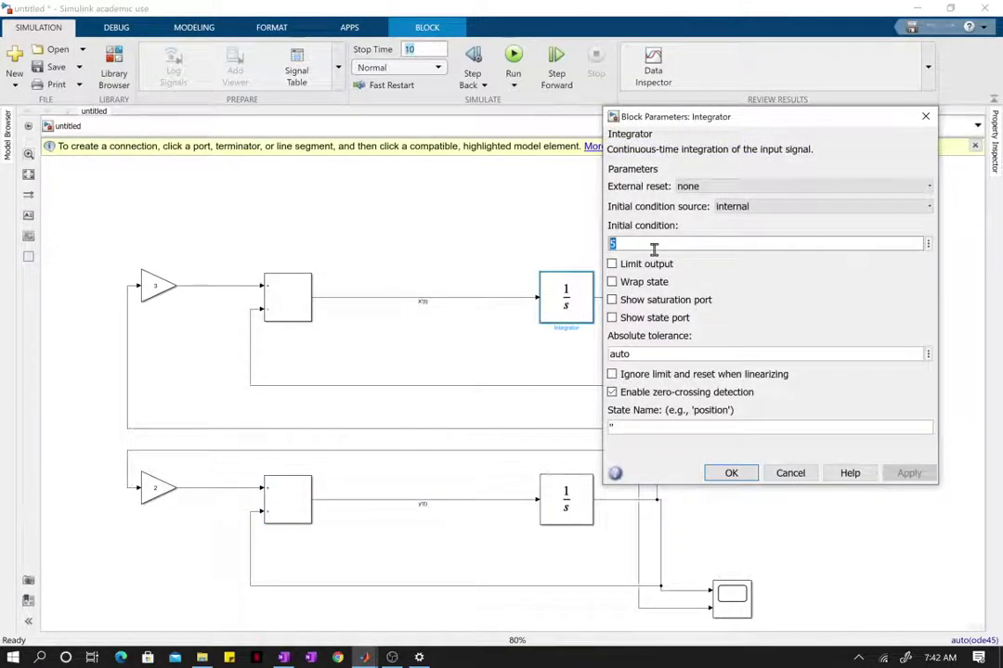
pyautogui.write('-')
pyautogui.press('Return')
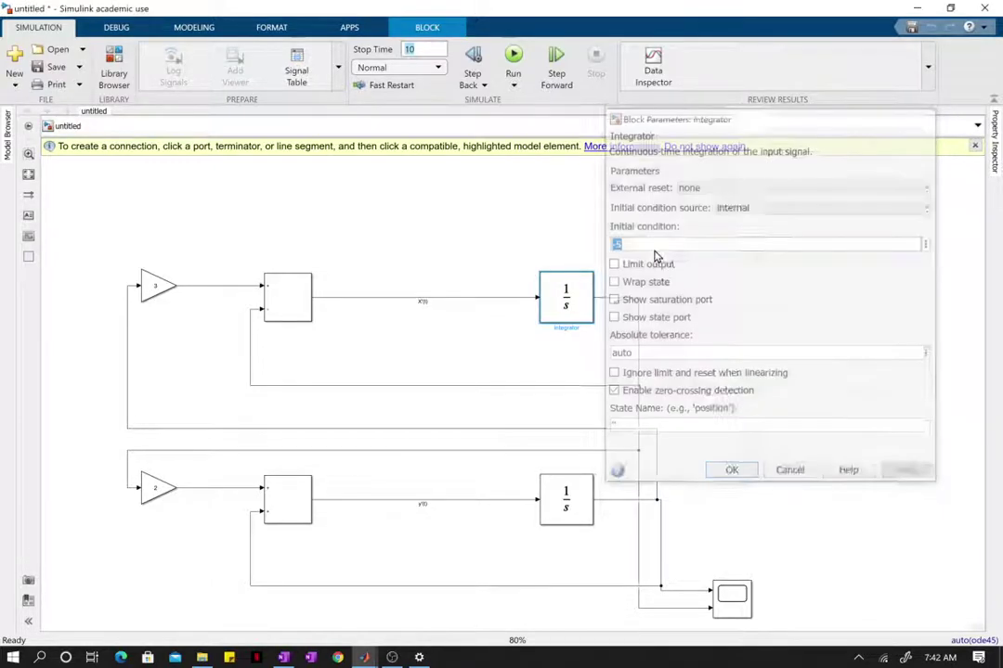
pyautogui.doubleClick(584, 502)
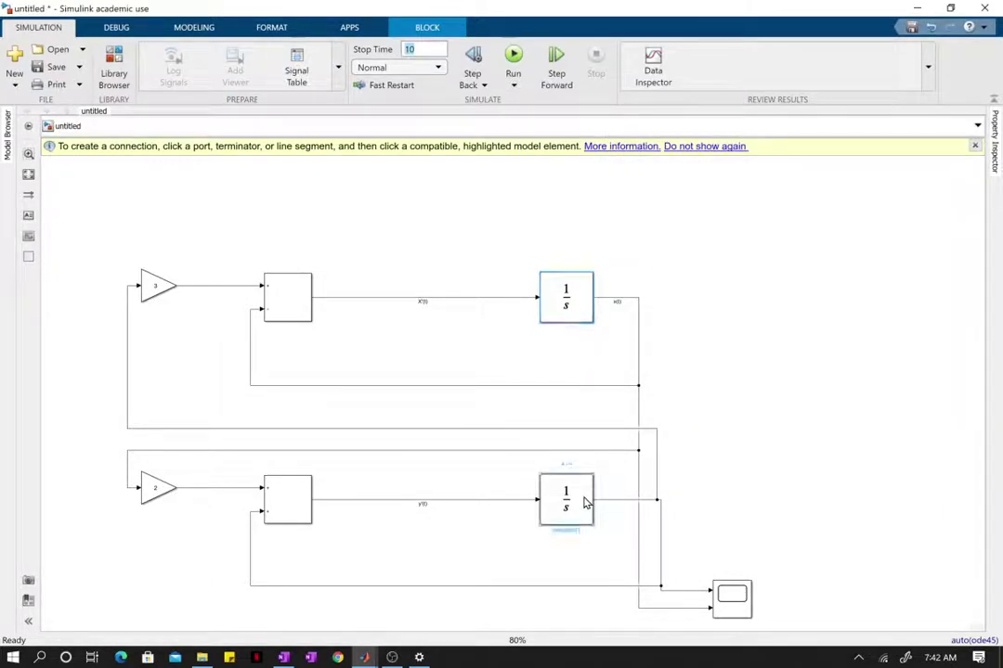
pyautogui.click(741, 635)
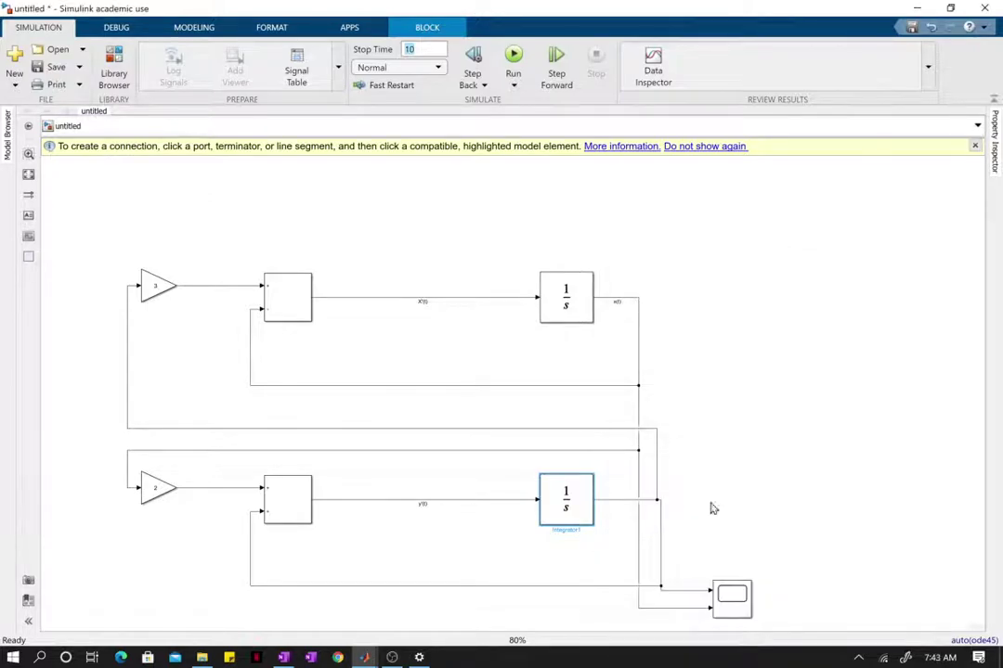
# Simulate the model with the corrected Add signs and the stop time of 10, inspect the Scope plot and close it.
pyautogui.click(516, 57)
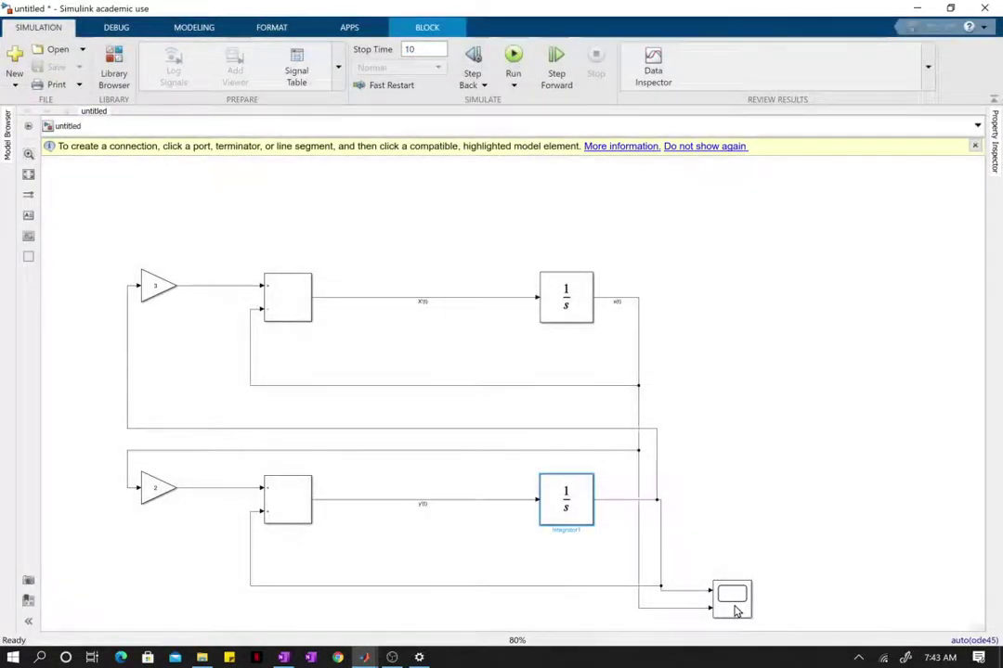
pyautogui.doubleClick(737, 609)
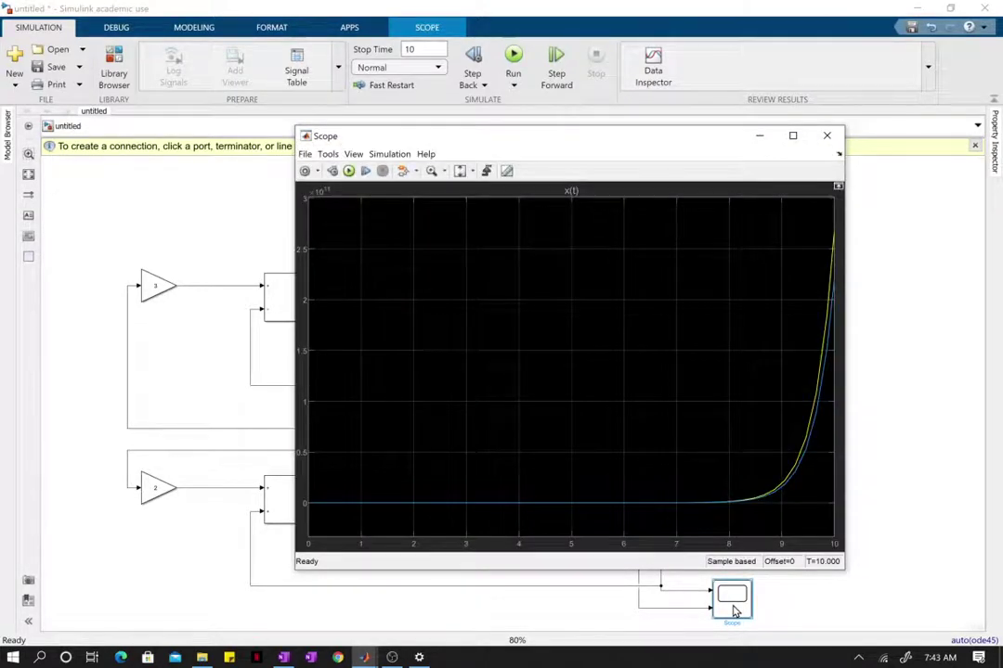
pyautogui.click(824, 136)
# Check the upper Integrator's block parameters and trace both Integrators' output signals to the Scope inputs.
pyautogui.doubleClick(578, 309)
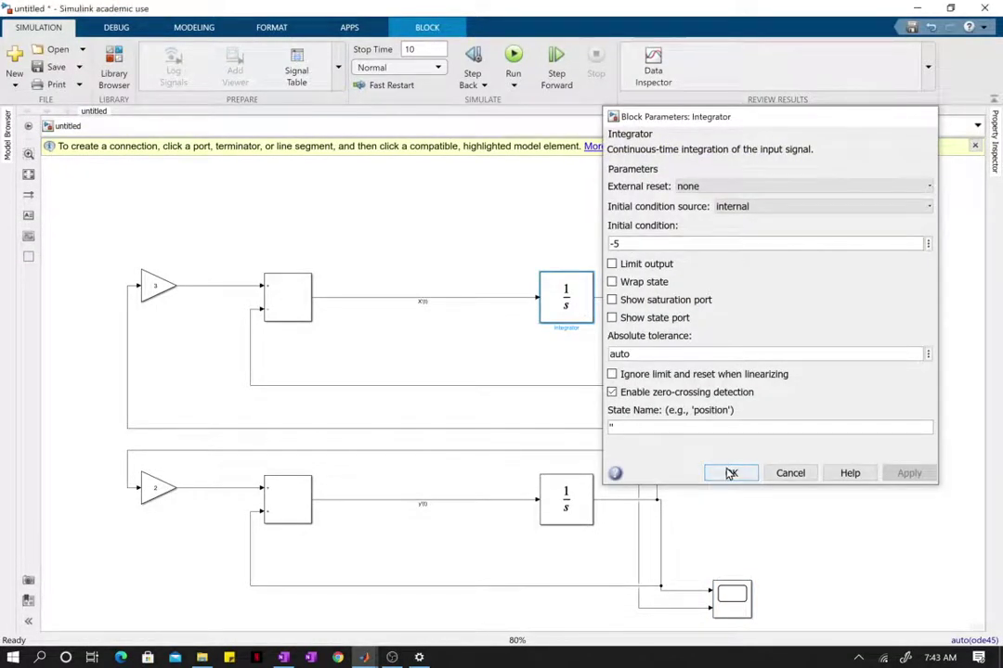
pyautogui.click(725, 473)
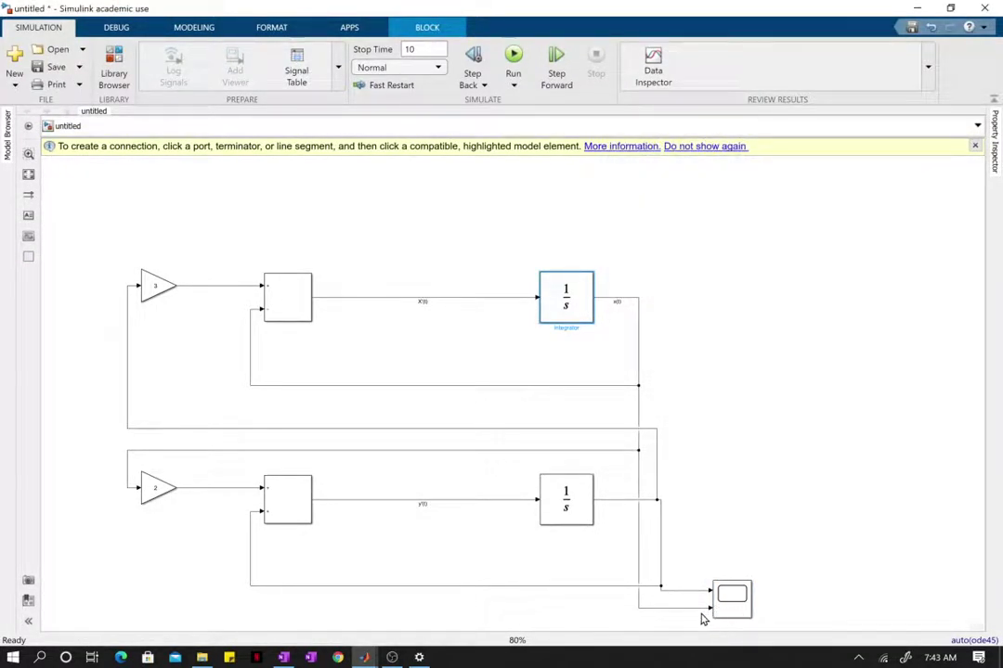
pyautogui.click(636, 452)
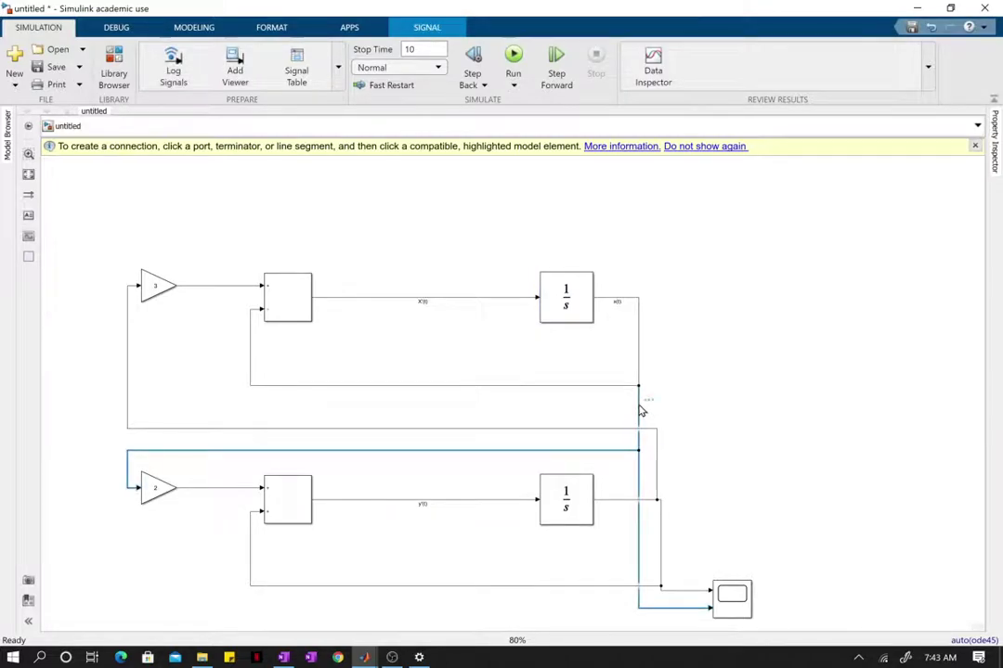
pyautogui.click(622, 501)
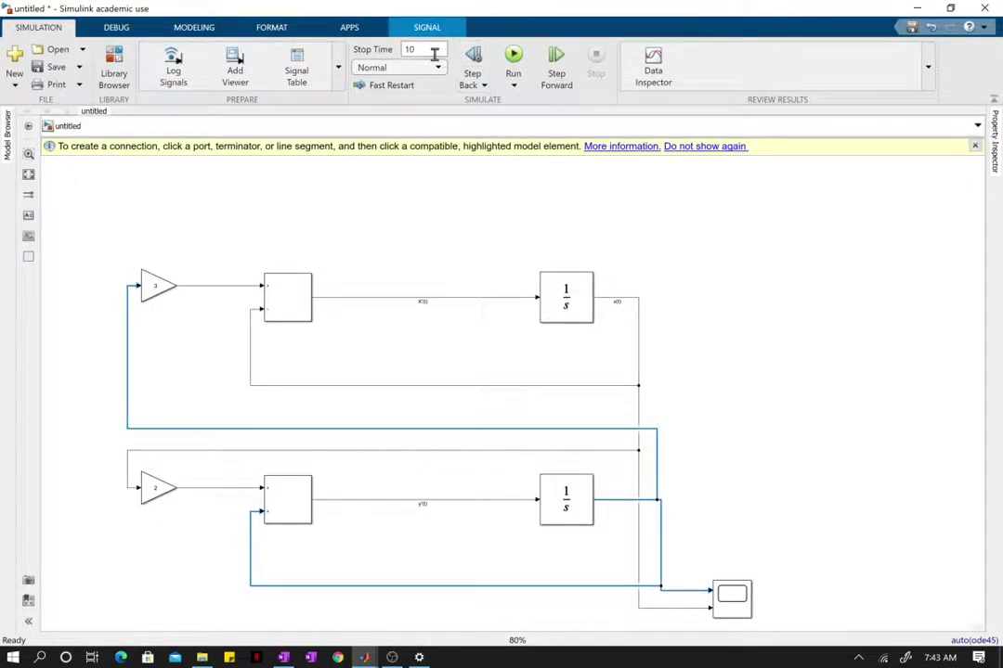
# Simulate the model with a stop time of 0.5 and inspect the curves in the Scope, closing it when done.
pyautogui.click(512, 57)
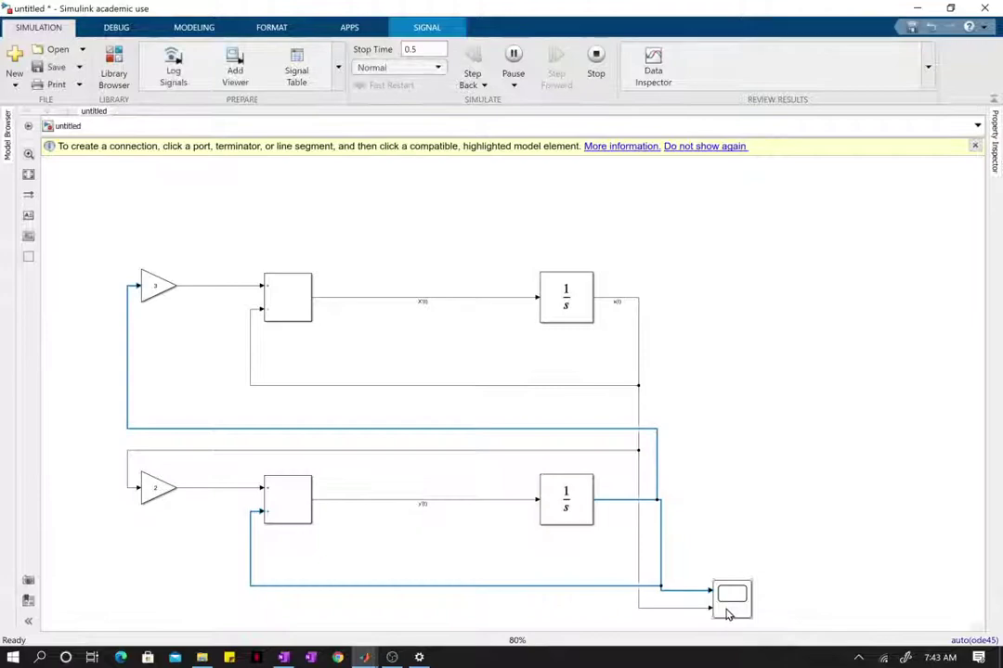
pyautogui.doubleClick(730, 613)
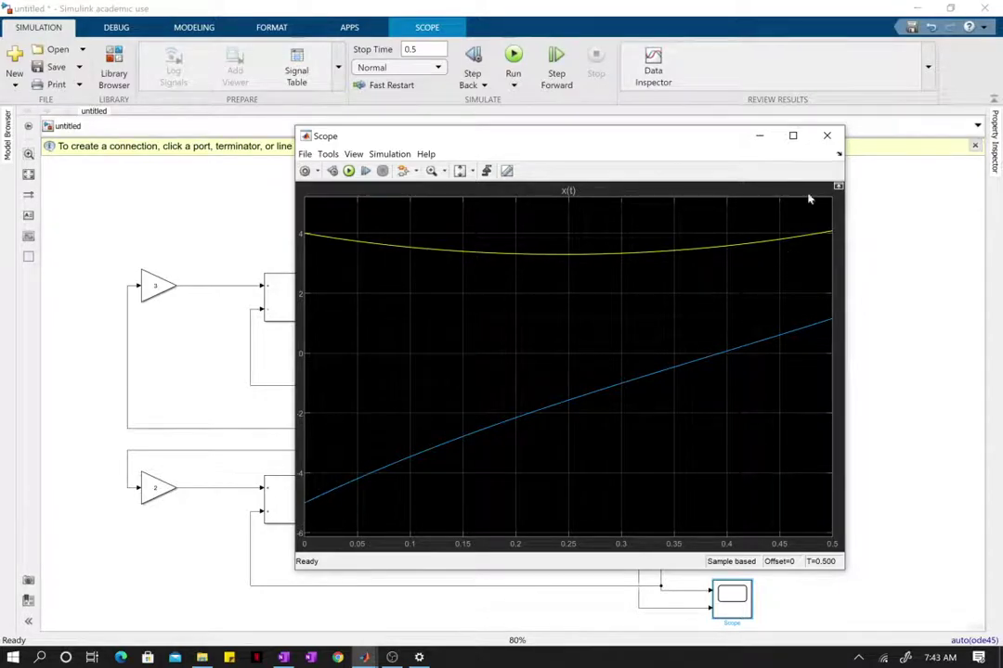
pyautogui.click(826, 139)
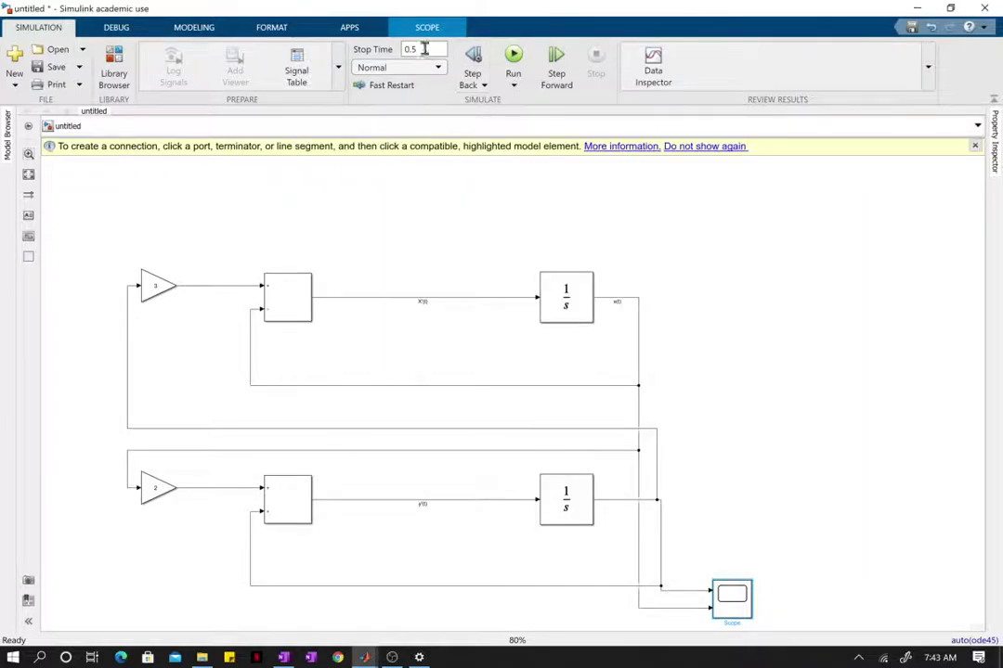
# Set the stop time to 1, rerun the simulation and inspect the Scope plot, closing it when done.
pyautogui.click(423, 48)
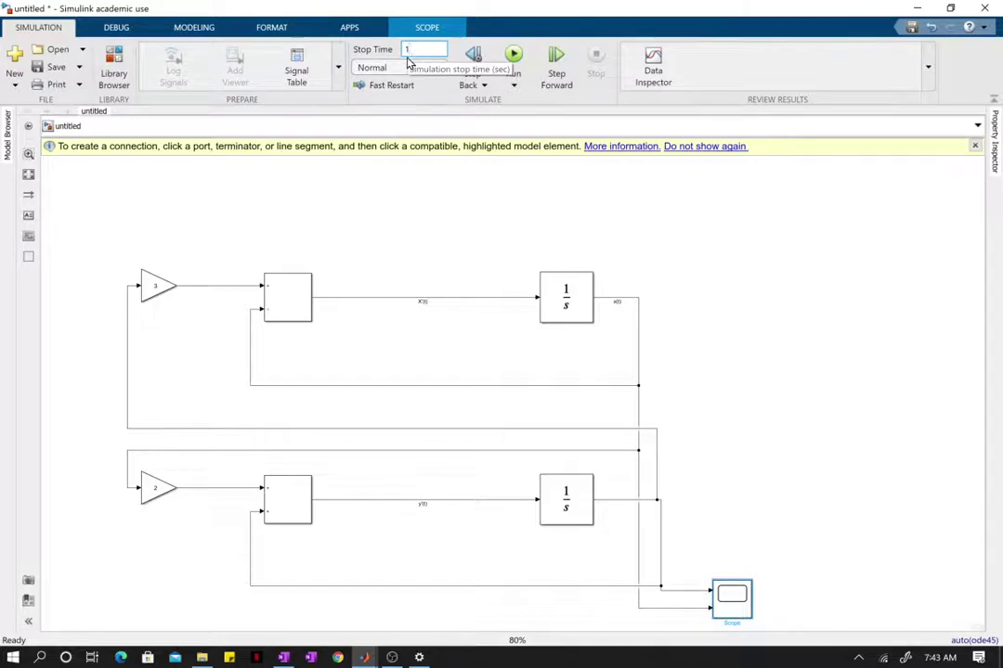
pyautogui.click(513, 56)
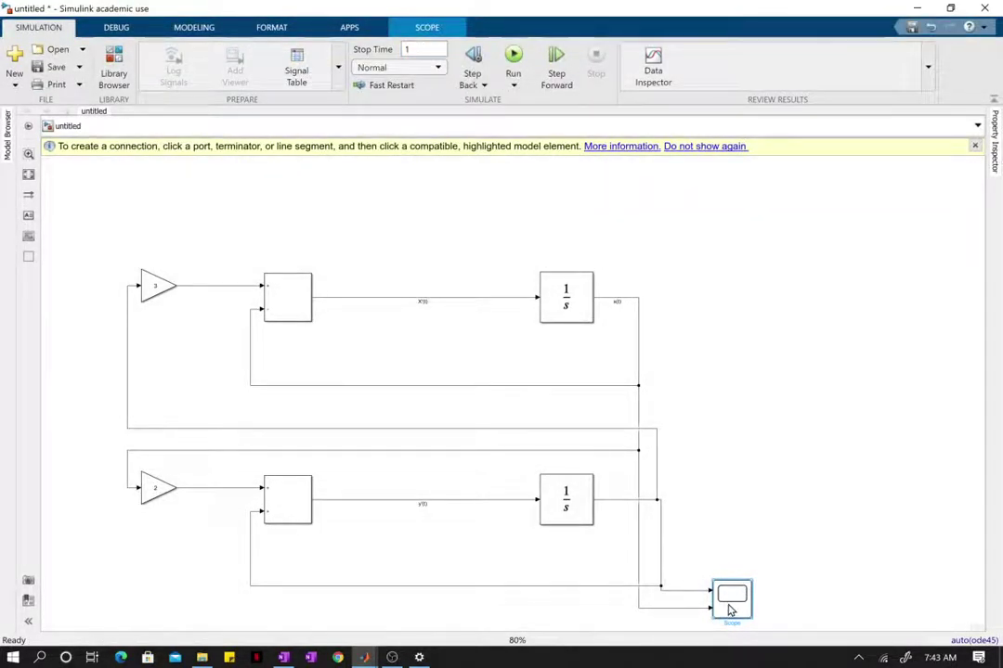
pyautogui.doubleClick(730, 608)
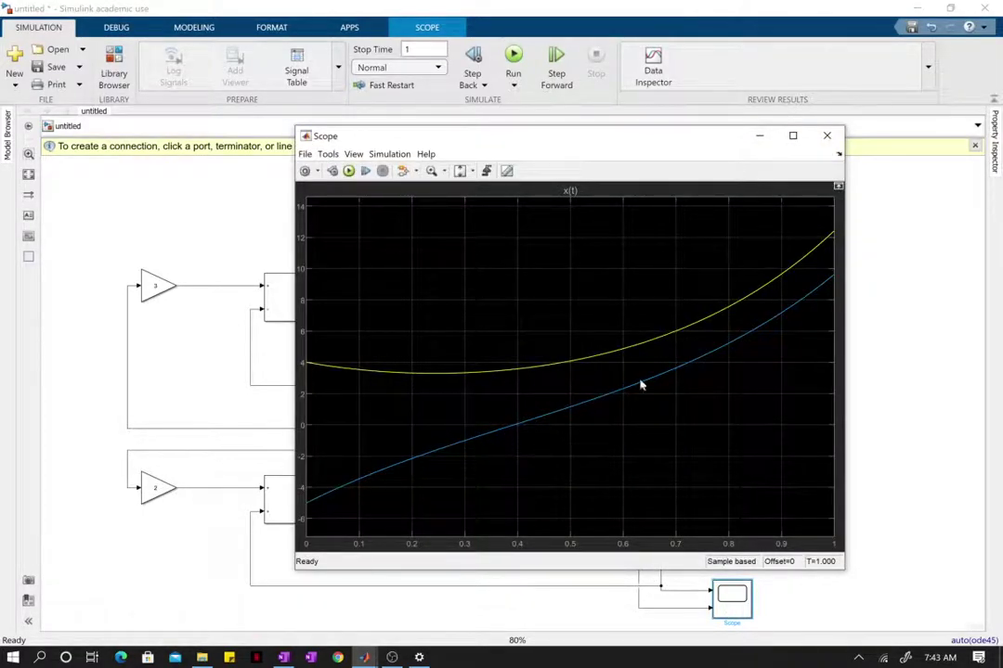
pyautogui.click(826, 136)
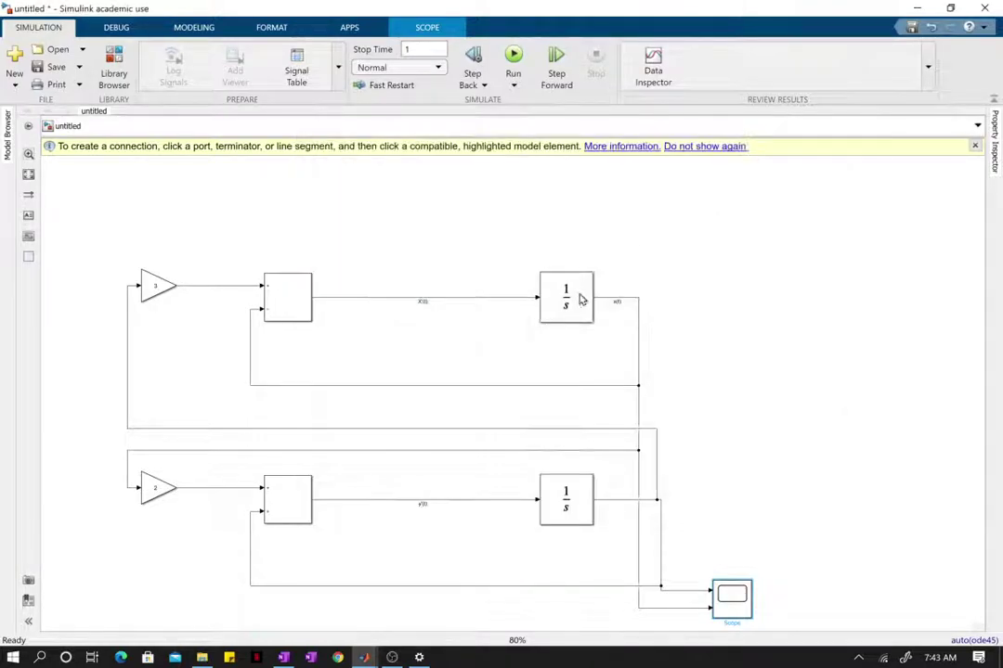
# Look up the initial conditions in the OneNote notes and set the upper Integrator's initial condition to 1.
pyautogui.doubleClick(576, 302)
pyautogui.doubleClick(638, 241)
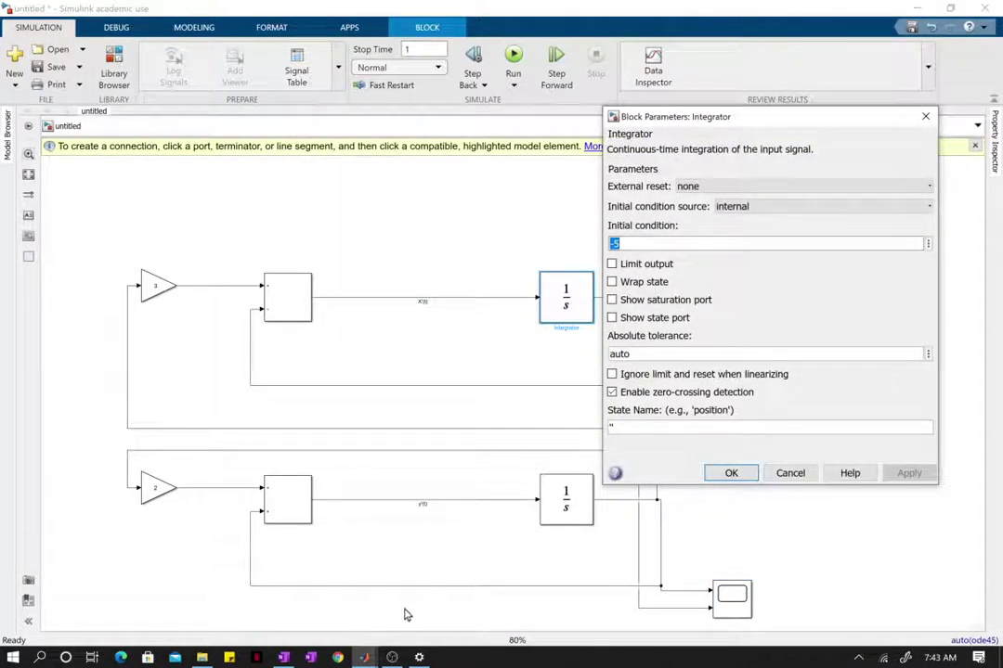
pyautogui.click(283, 658)
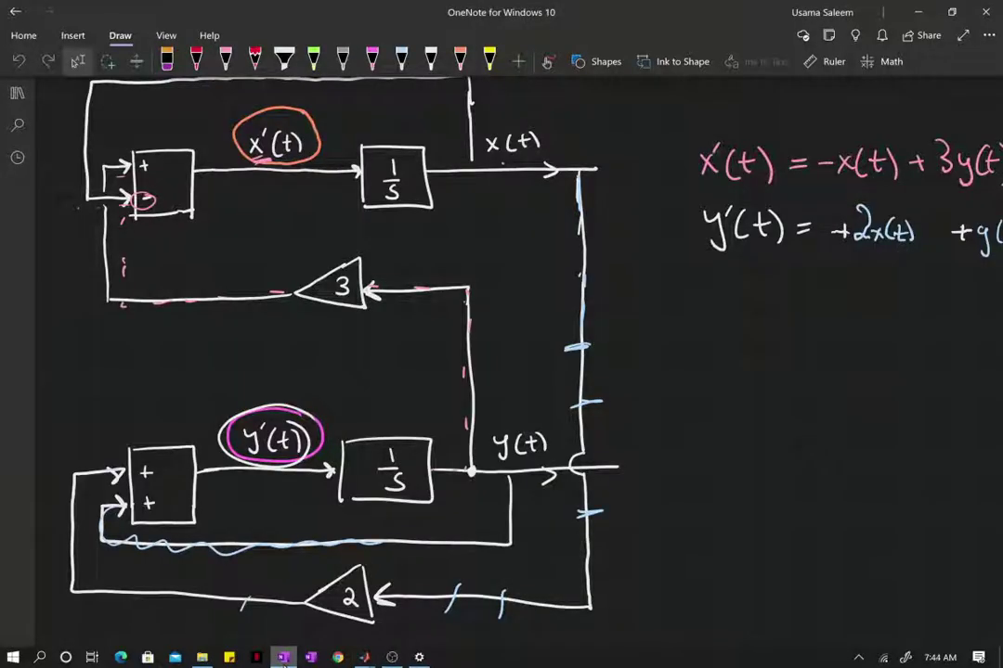
pyautogui.scroll(5, 307, 555)
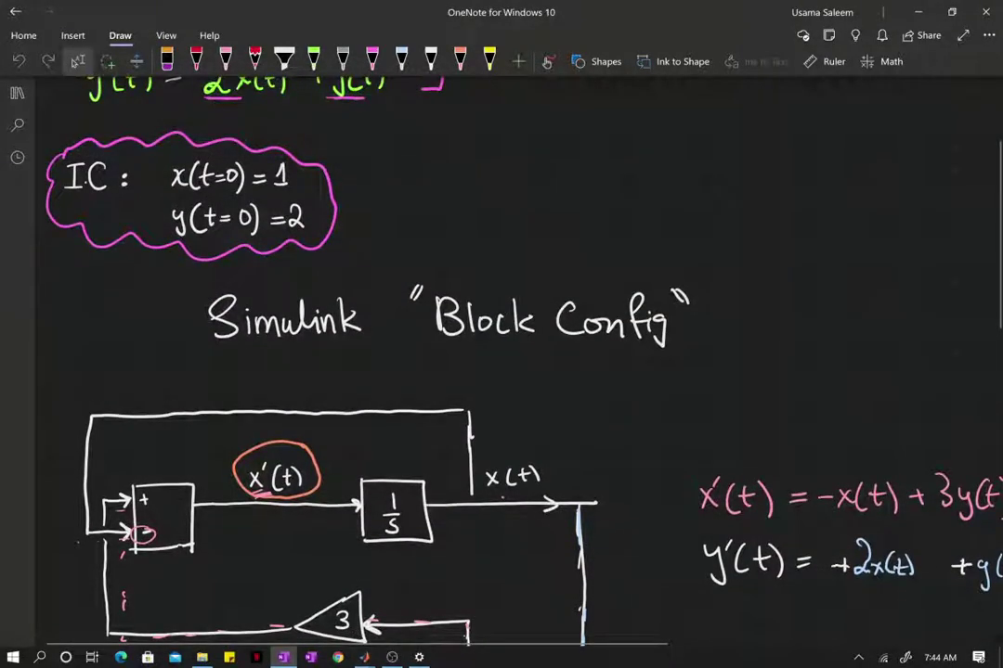
pyautogui.click(364, 657)
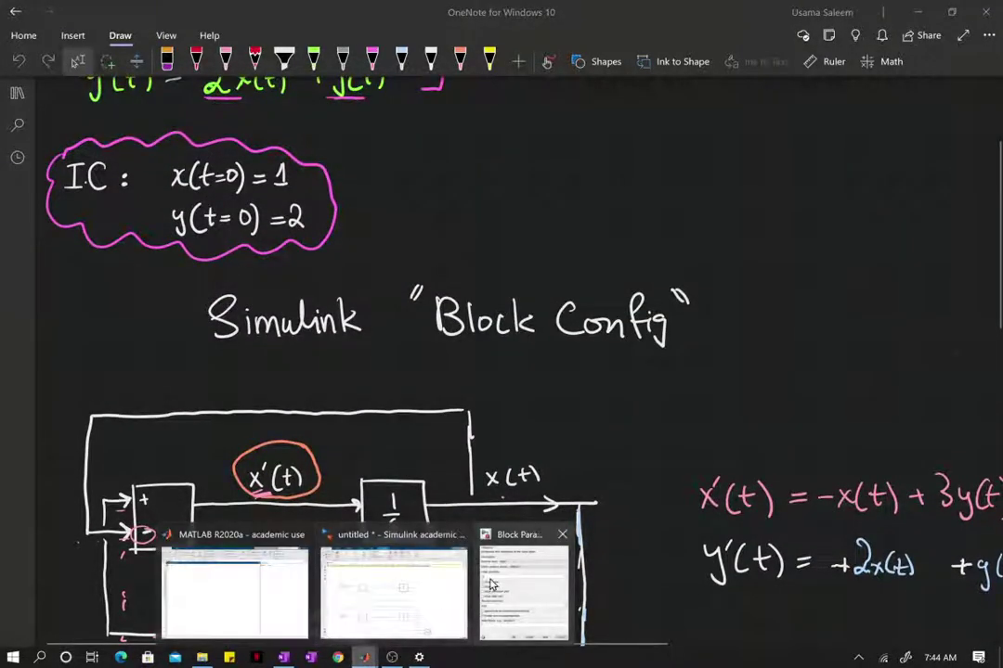
pyautogui.click(491, 584)
pyautogui.write('1')
pyautogui.click(598, 295)
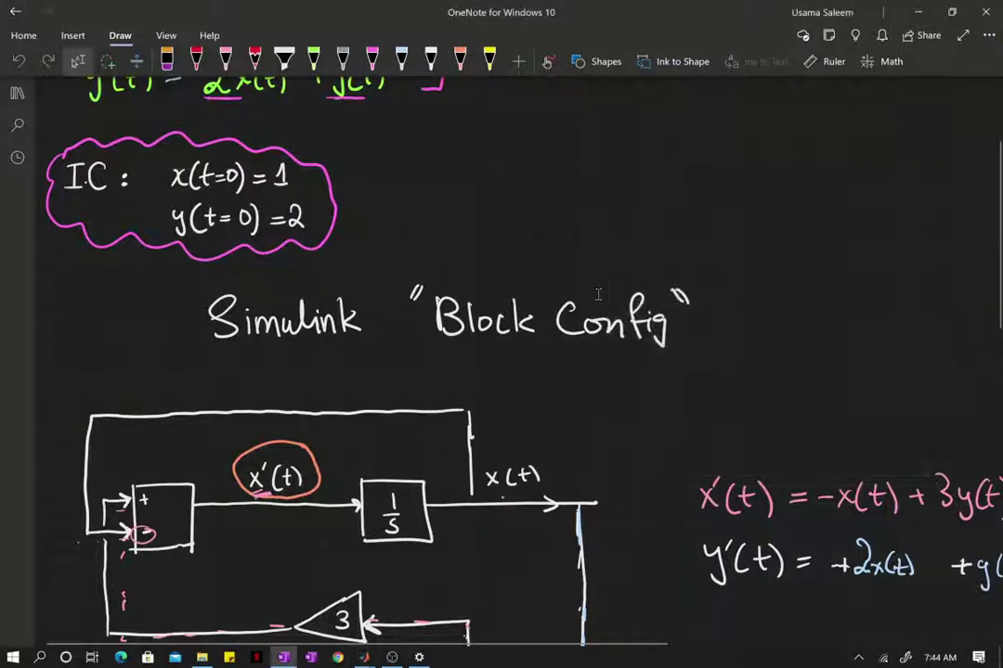
# Return to the Simulink model and set the lower Integrator's initial condition to 2.
pyautogui.click(364, 657)
pyautogui.click(441, 608)
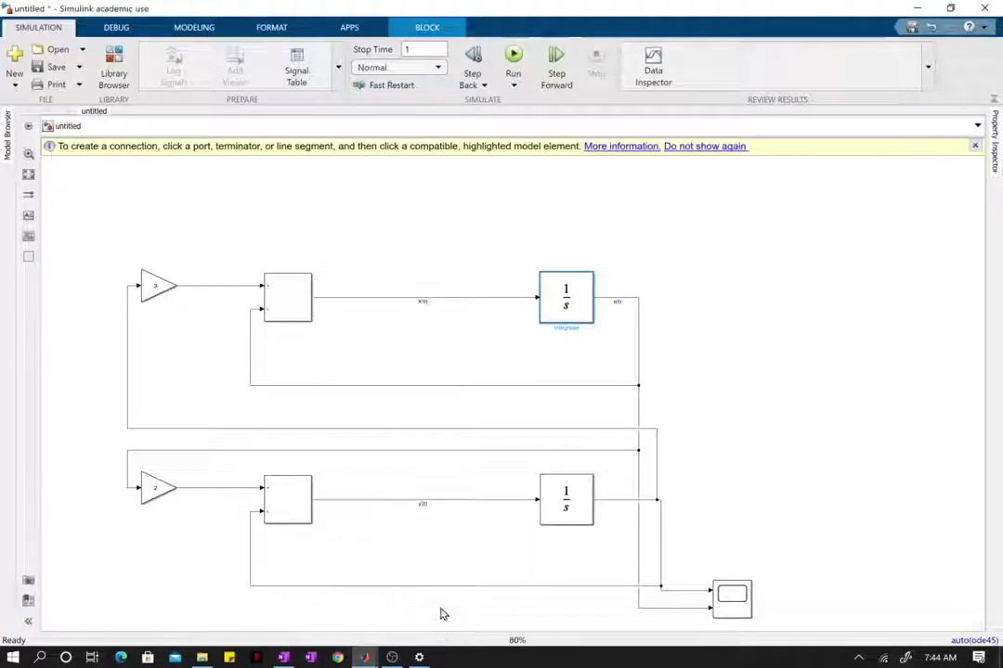
pyautogui.doubleClick(523, 550)
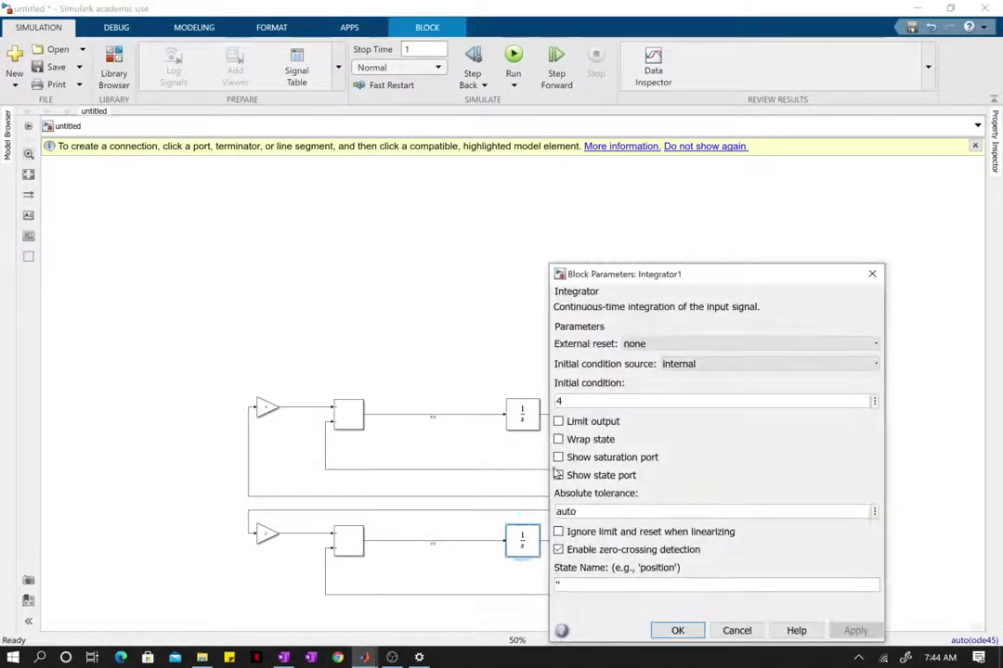
pyautogui.doubleClick(583, 397)
pyautogui.write('2')
pyautogui.press('Return')
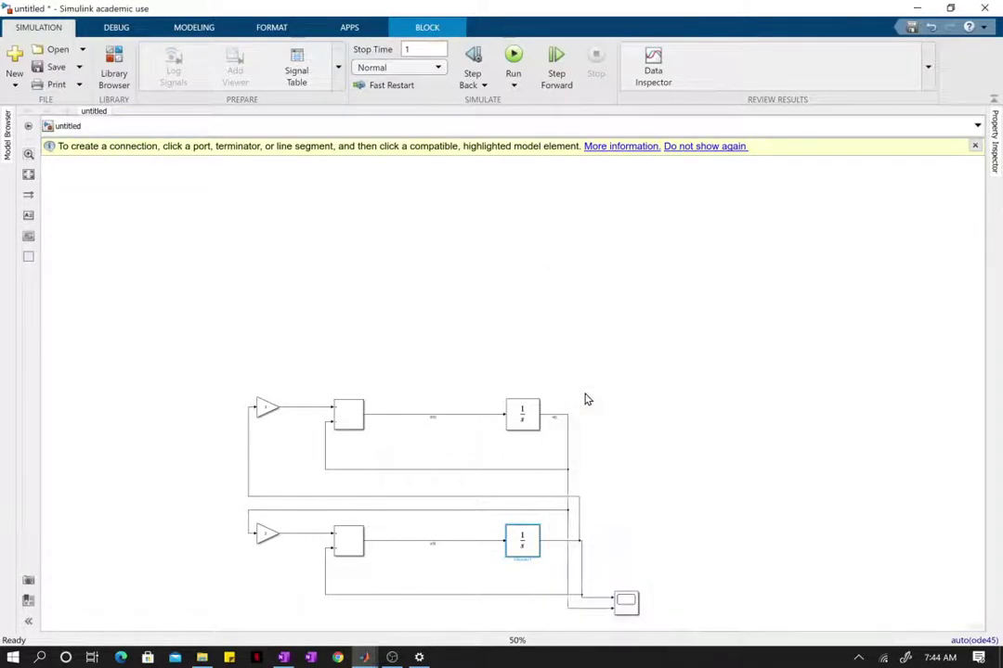
# Run the simulation with initial conditions 1 and 2, inspect both curves in the Scope and close it.
pyautogui.scroll(1, 595, 472)
pyautogui.moveTo(606, 497); pyautogui.dragTo(608, 378)
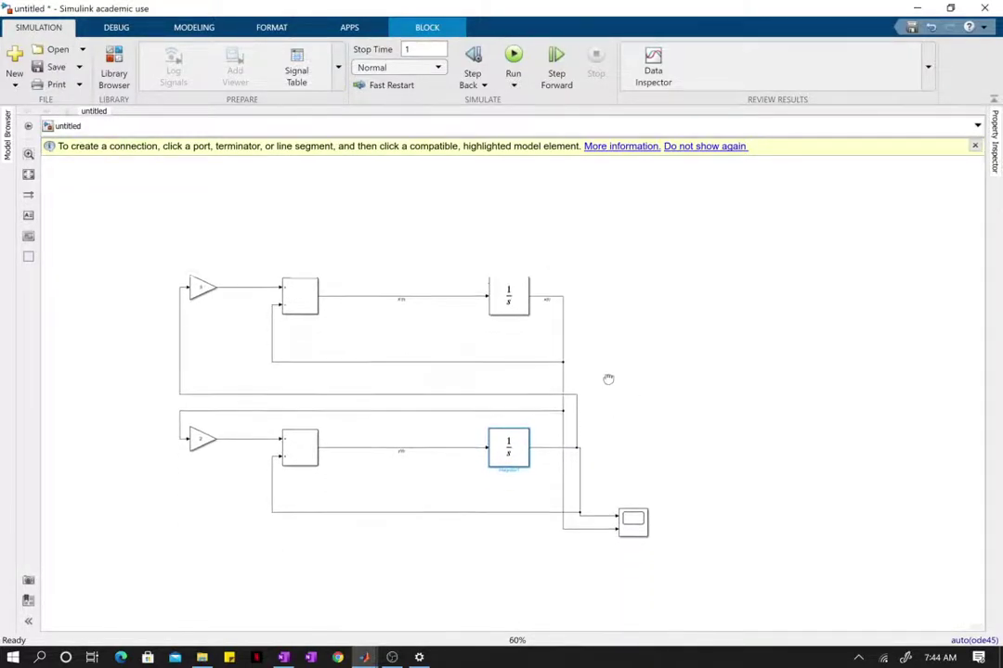
pyautogui.click(513, 58)
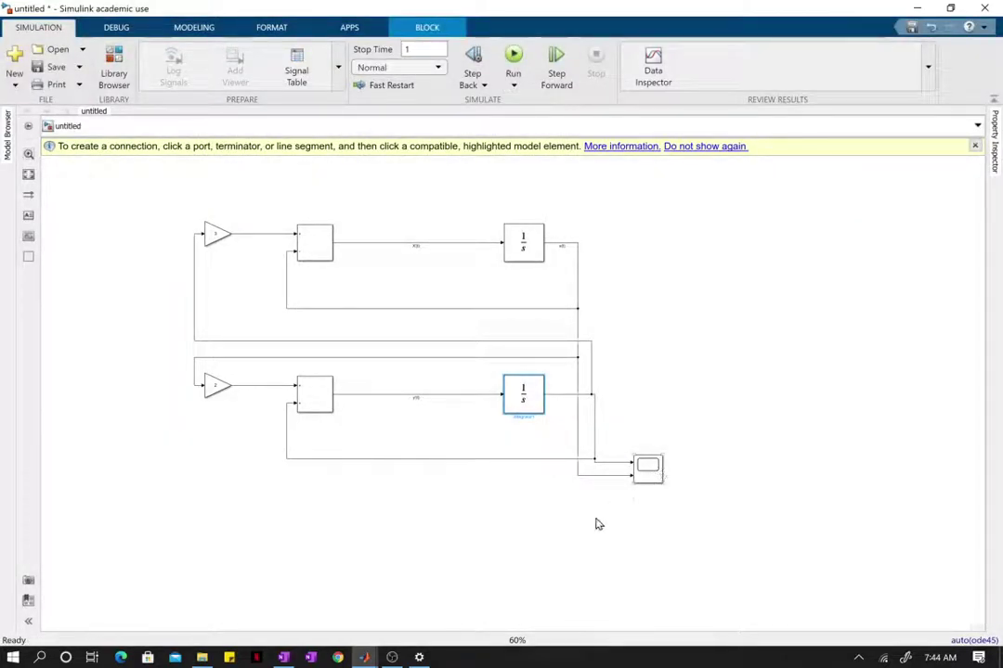
pyautogui.scroll(2, 604, 516)
pyautogui.doubleClick(671, 462)
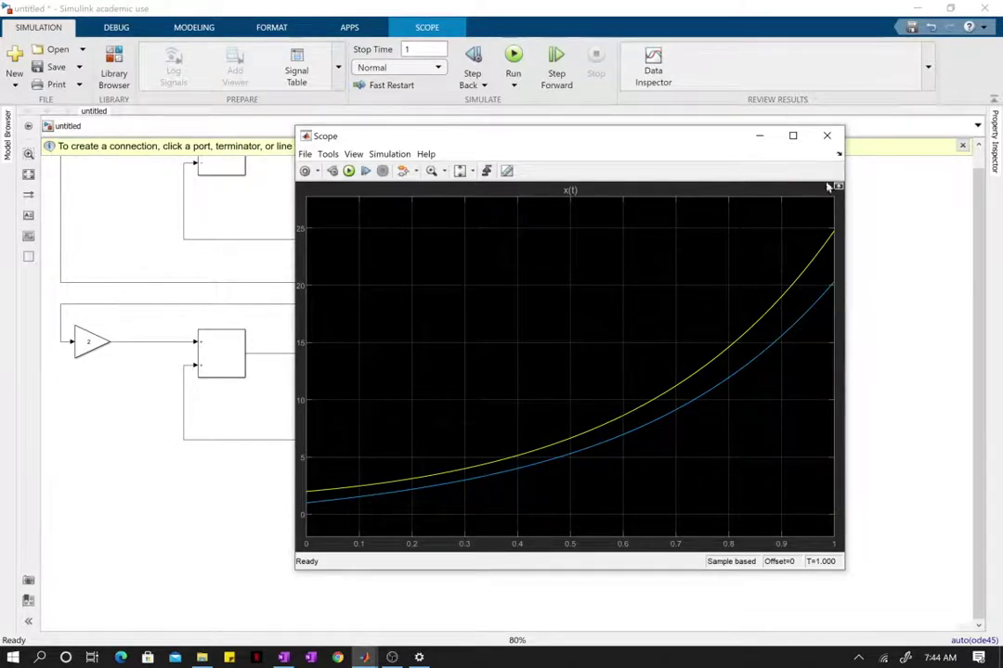
pyautogui.click(823, 137)
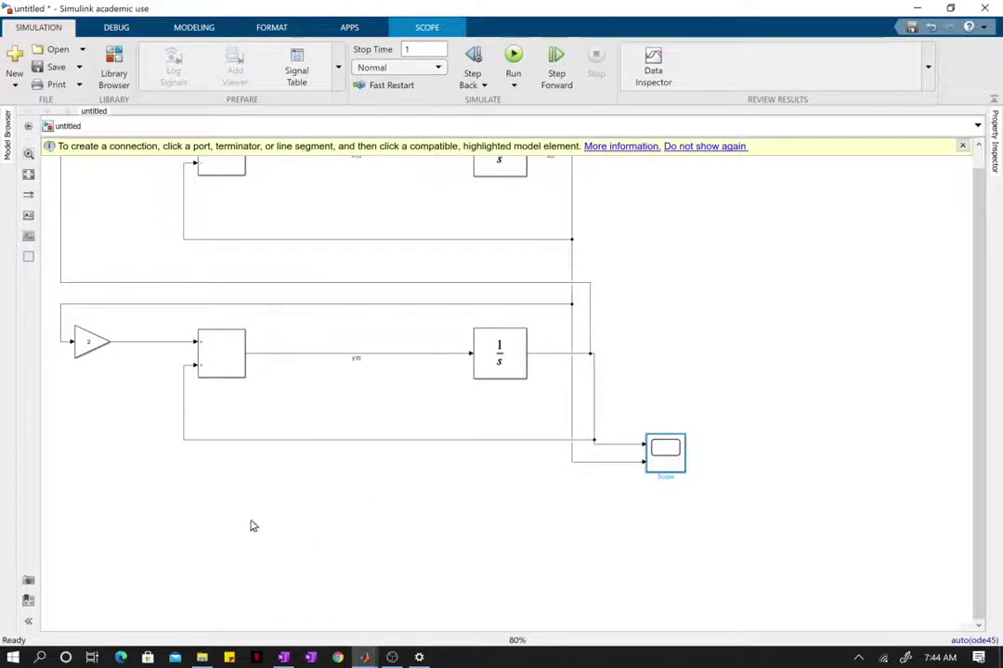
pyautogui.scroll(1, 168, 481)
pyautogui.scroll(1, 133, 278)
pyautogui.scroll(-2, 136, 288)
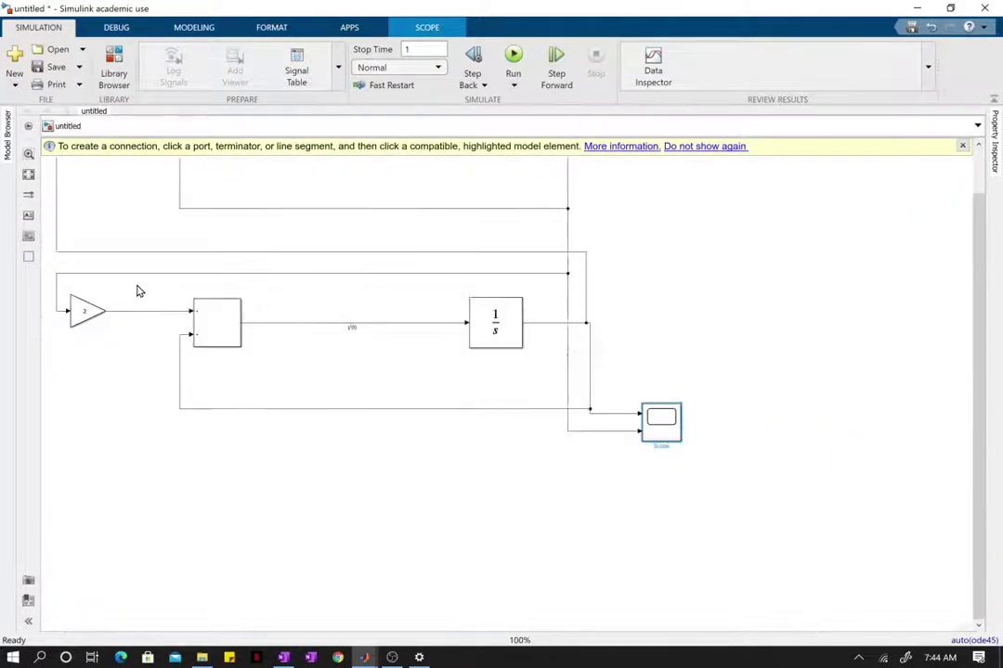
pyautogui.moveTo(354, 291); pyautogui.dragTo(462, 452)
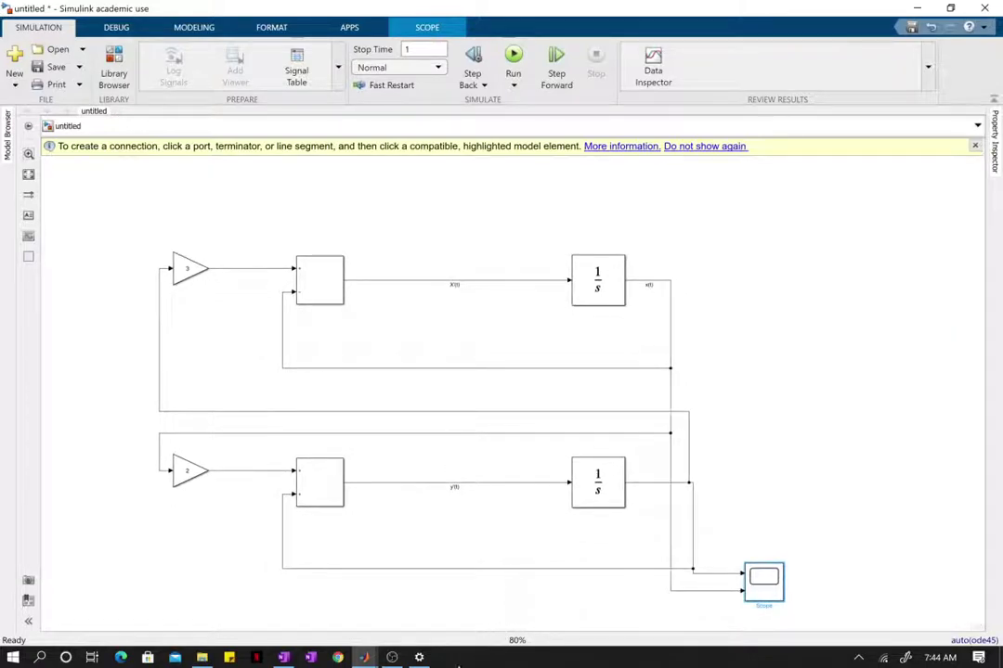